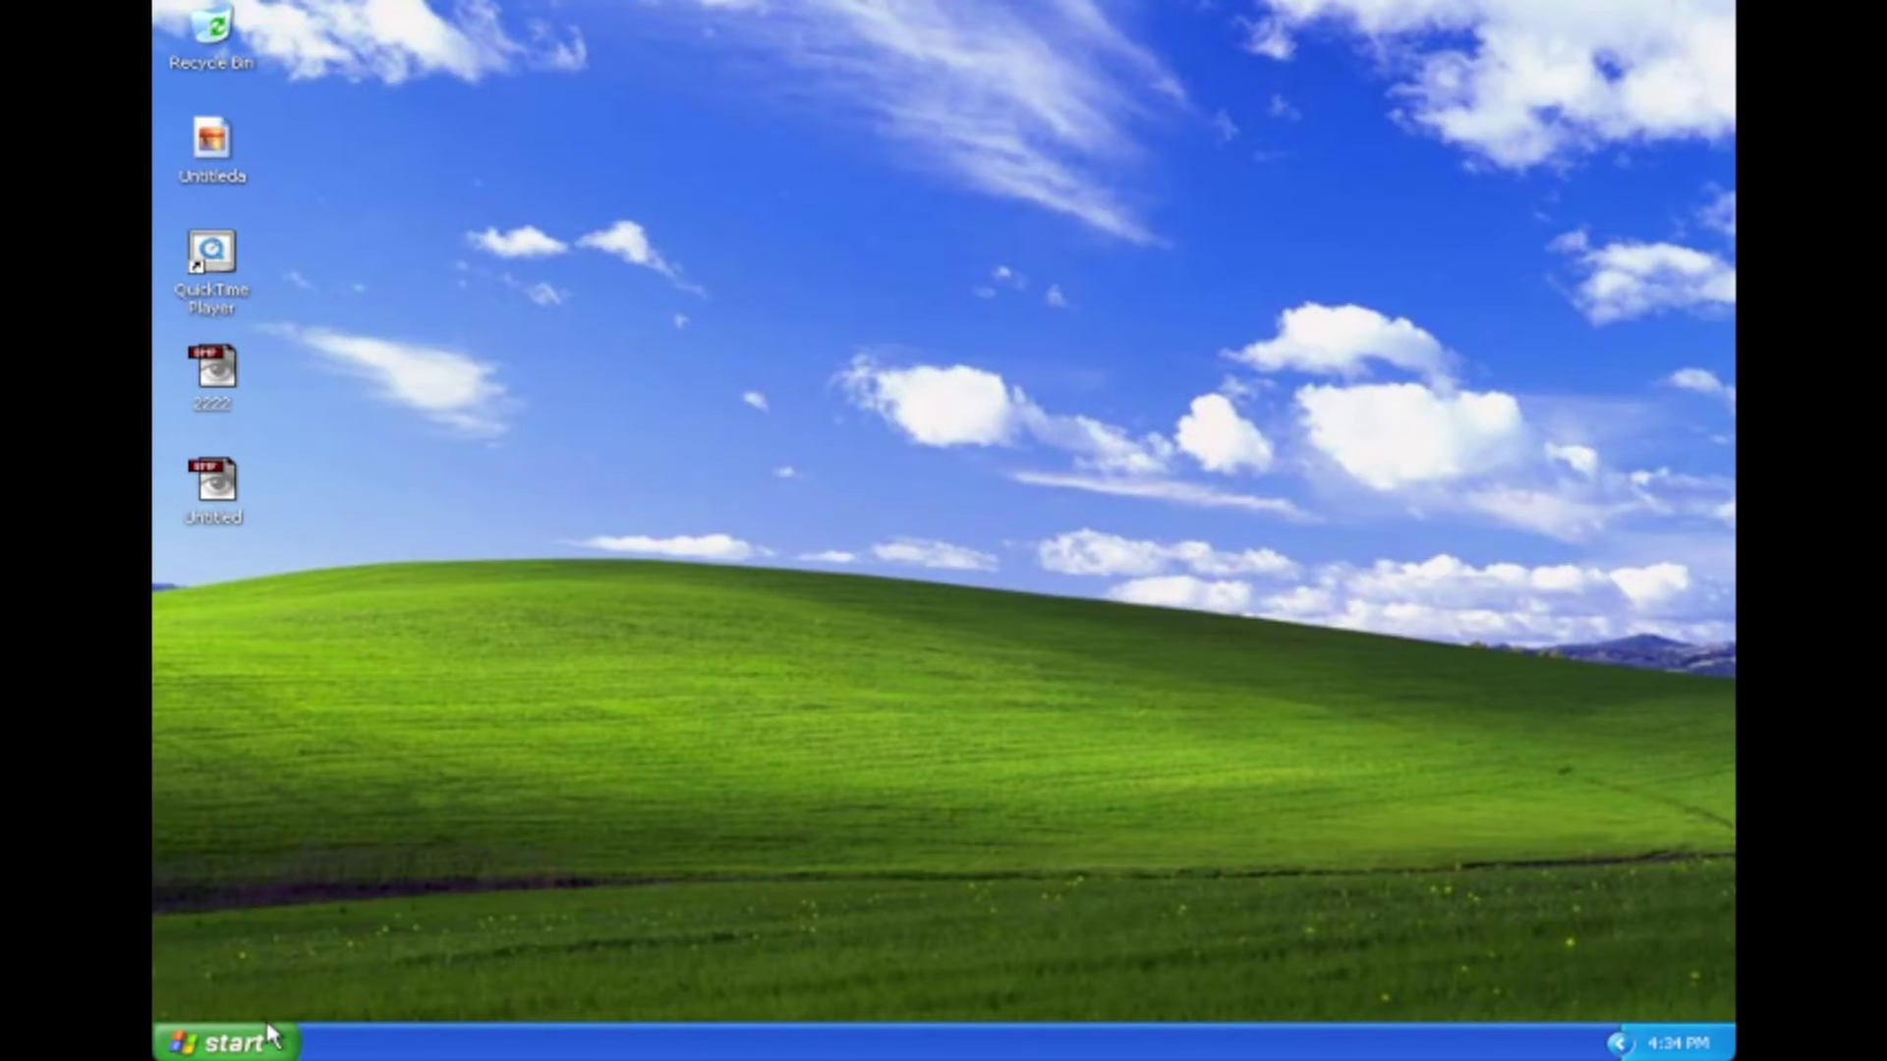
click(256, 1044)
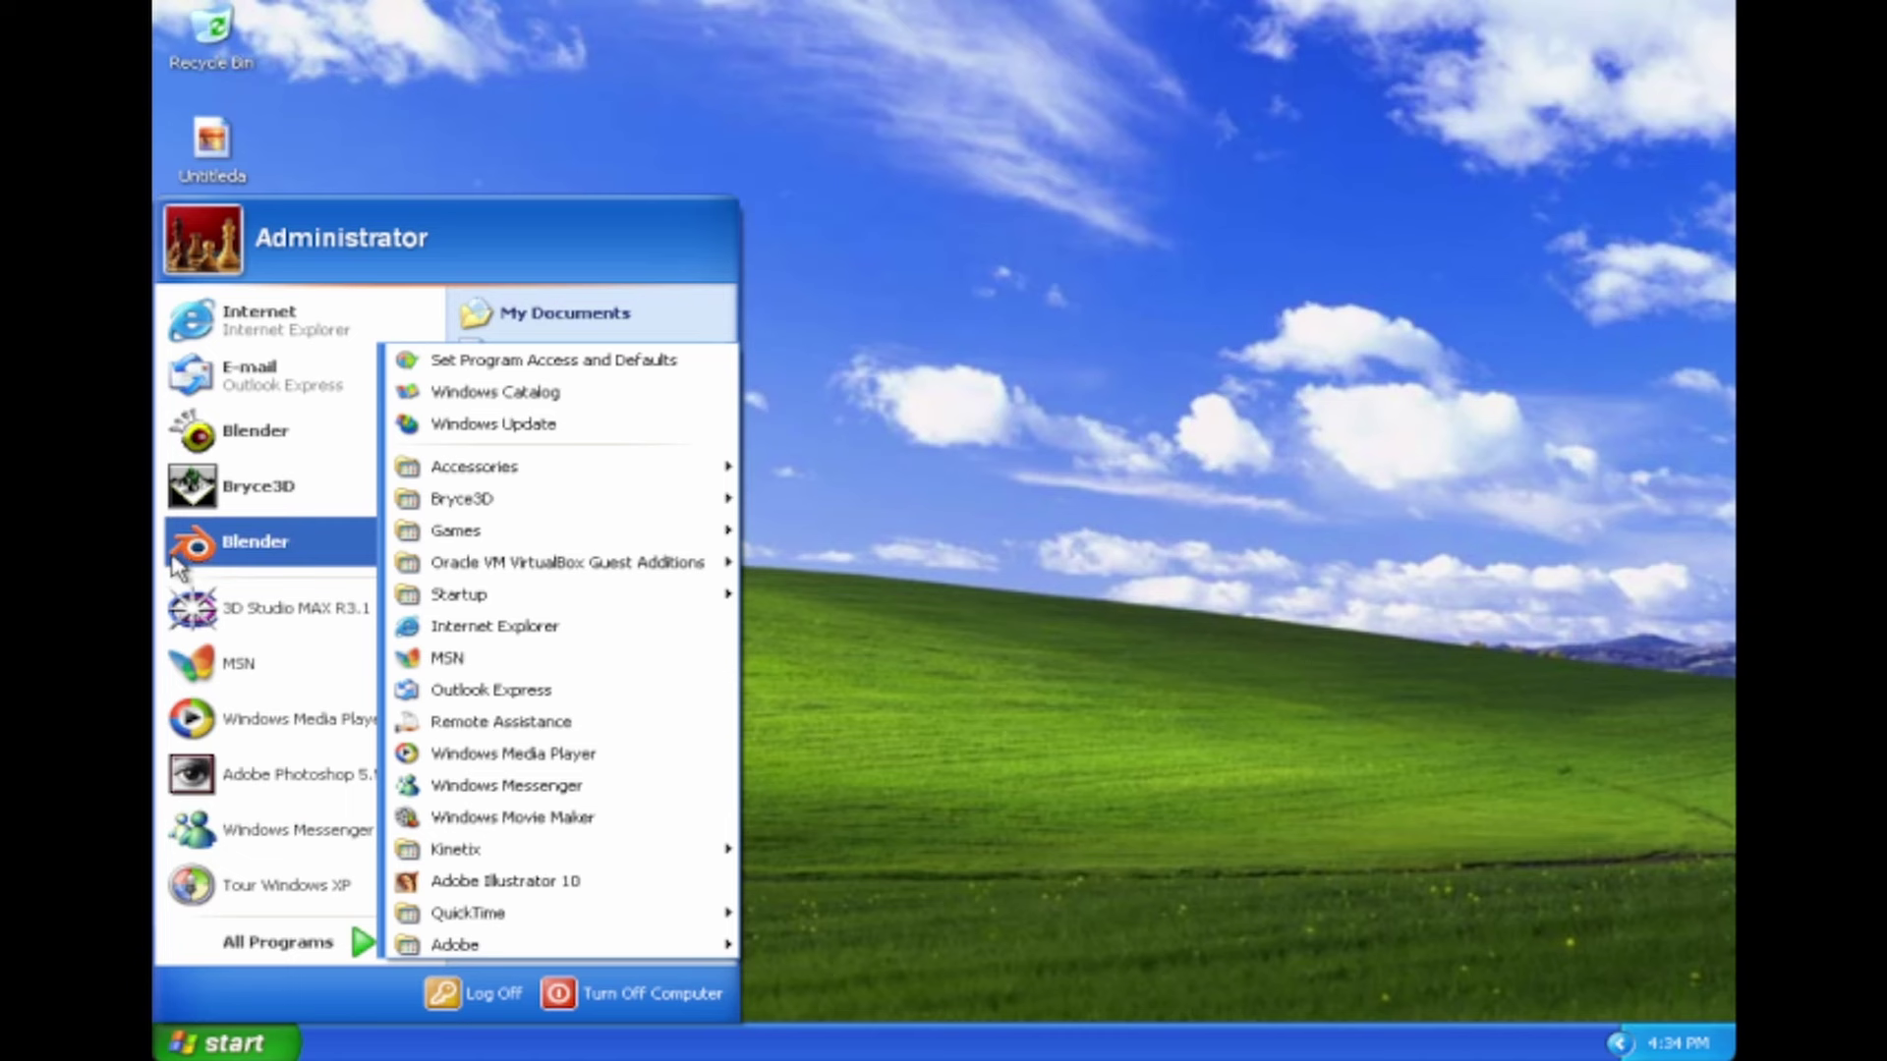
click(257, 486)
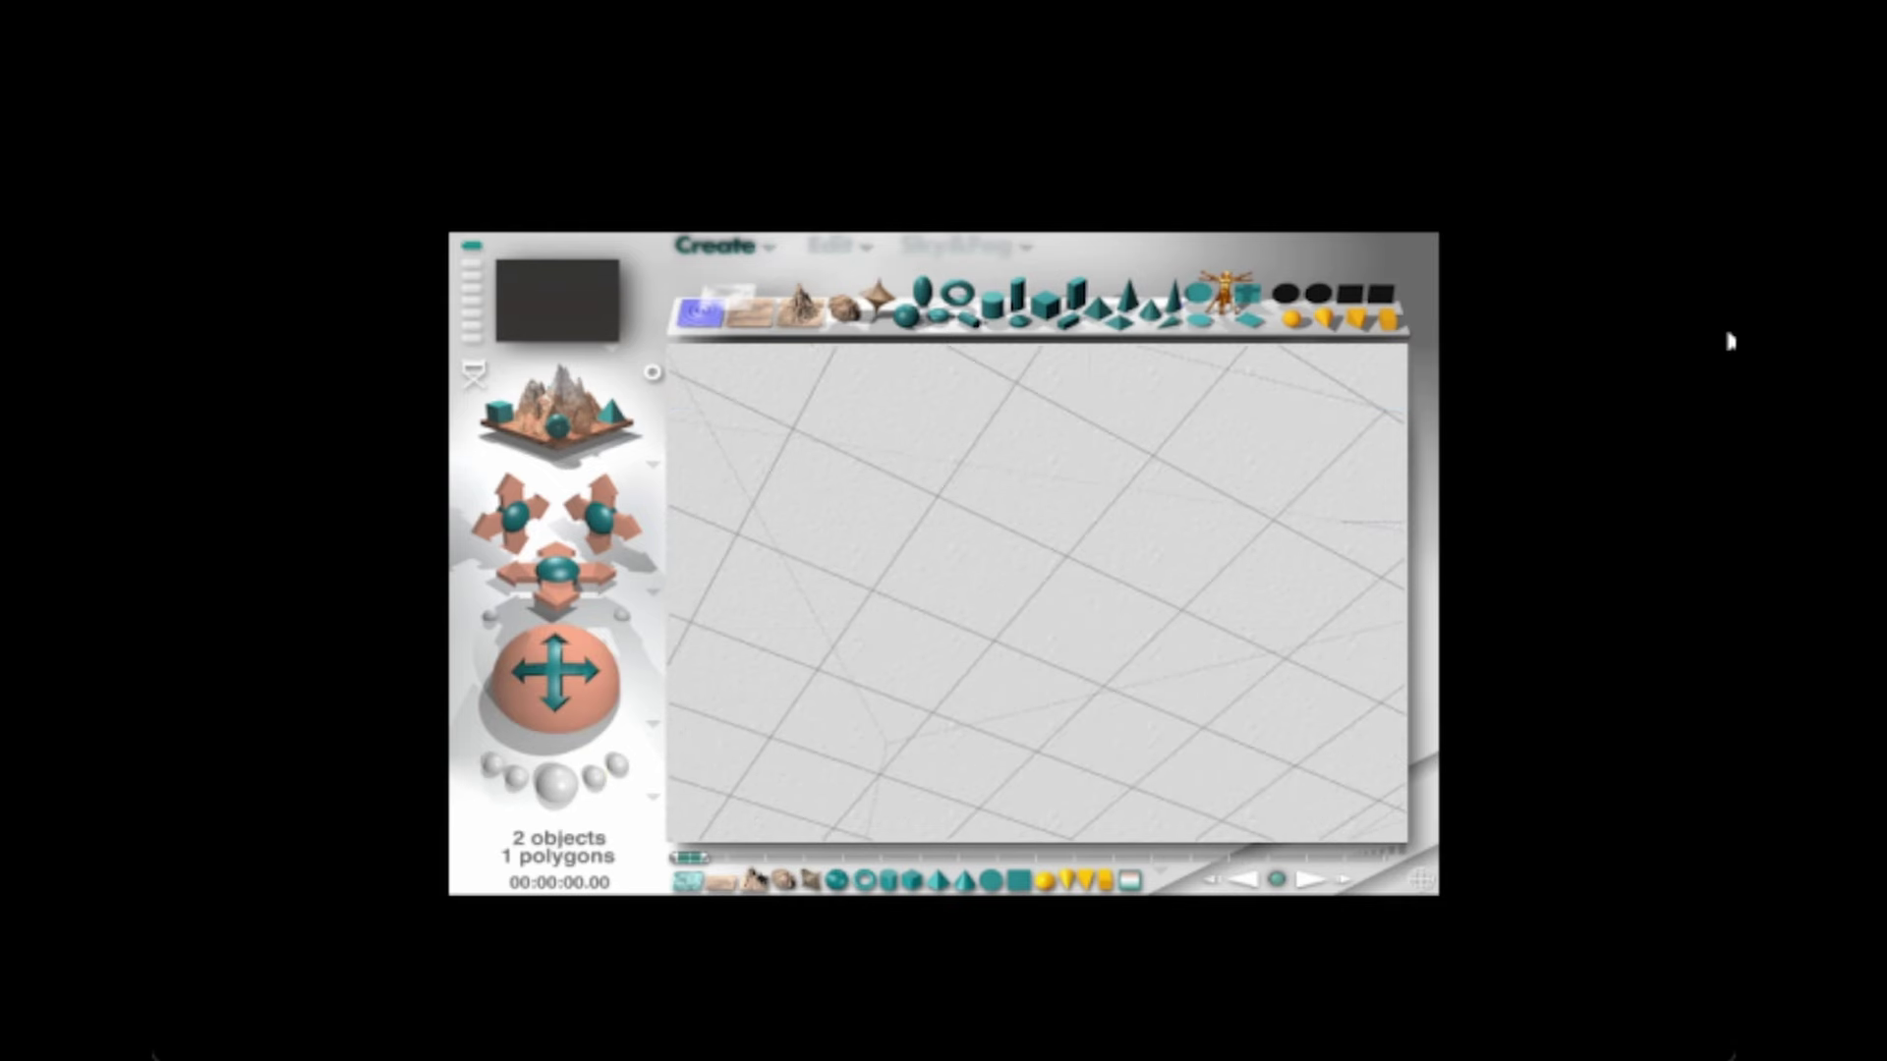
click(1716, 16)
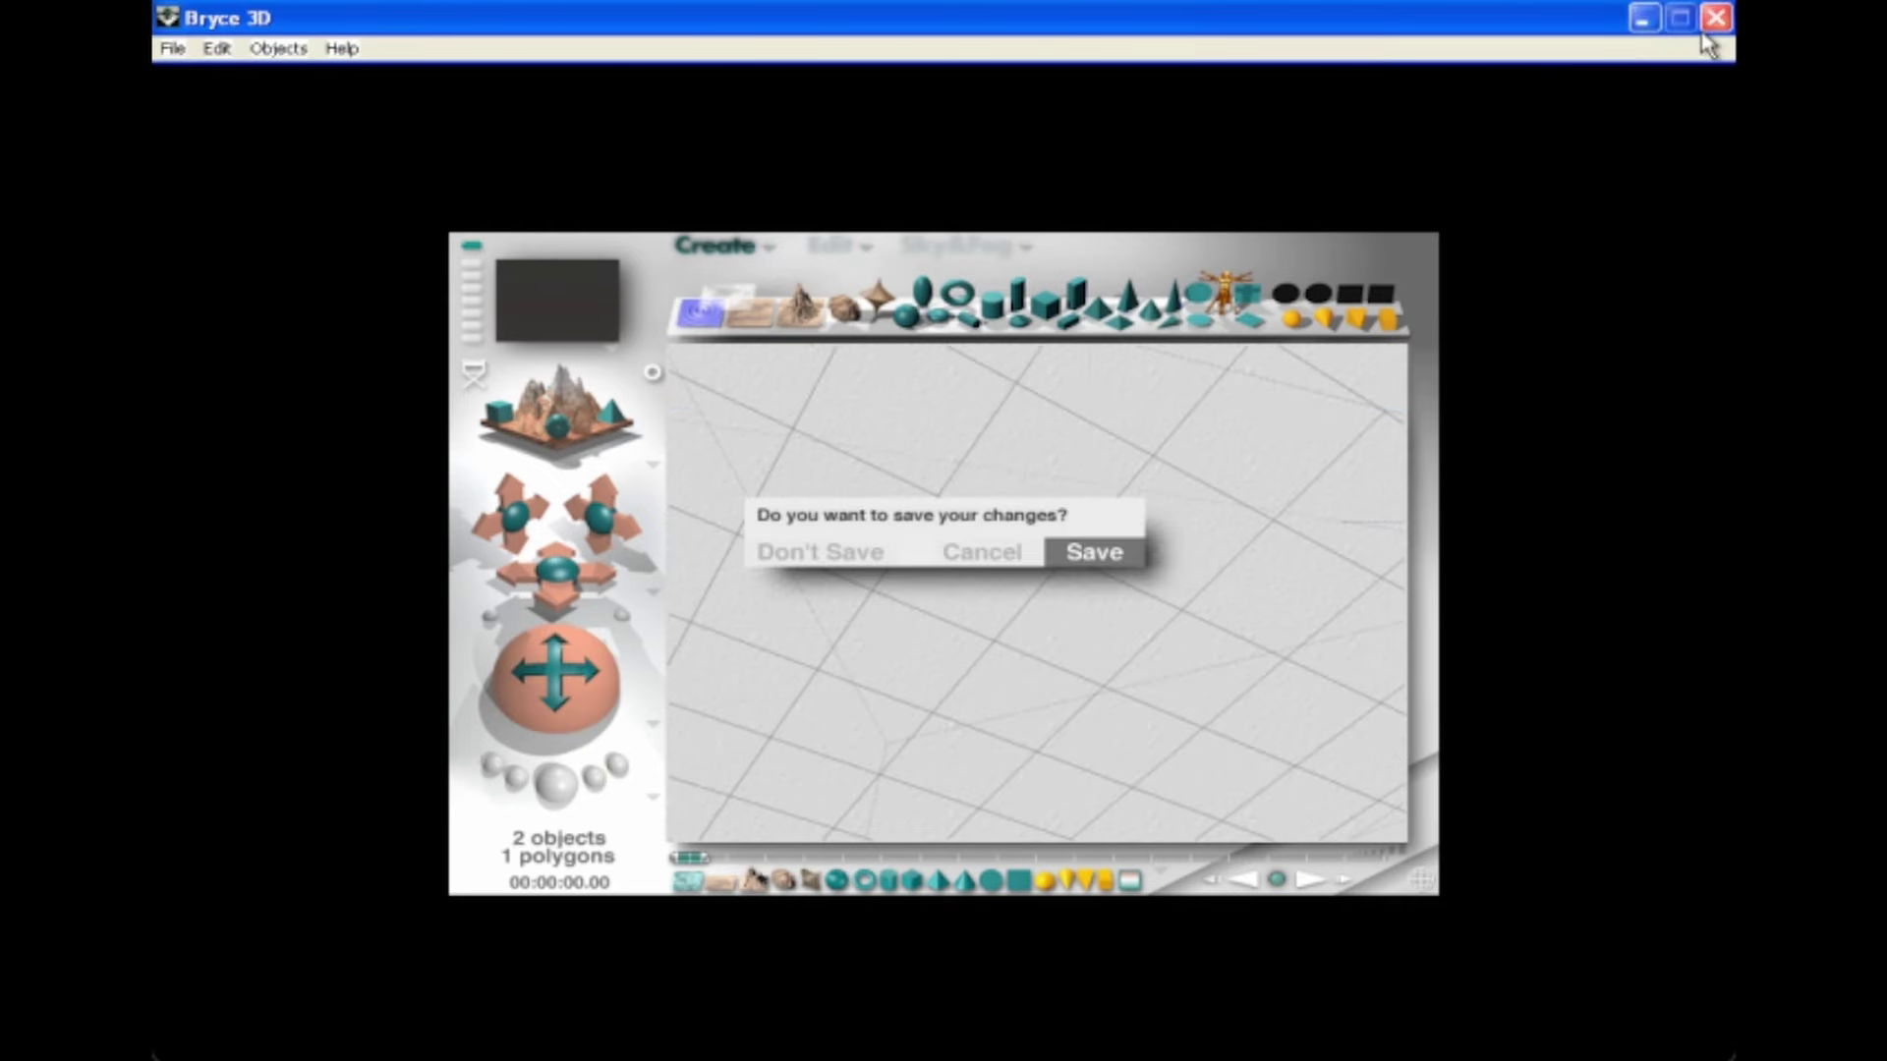
click(835, 553)
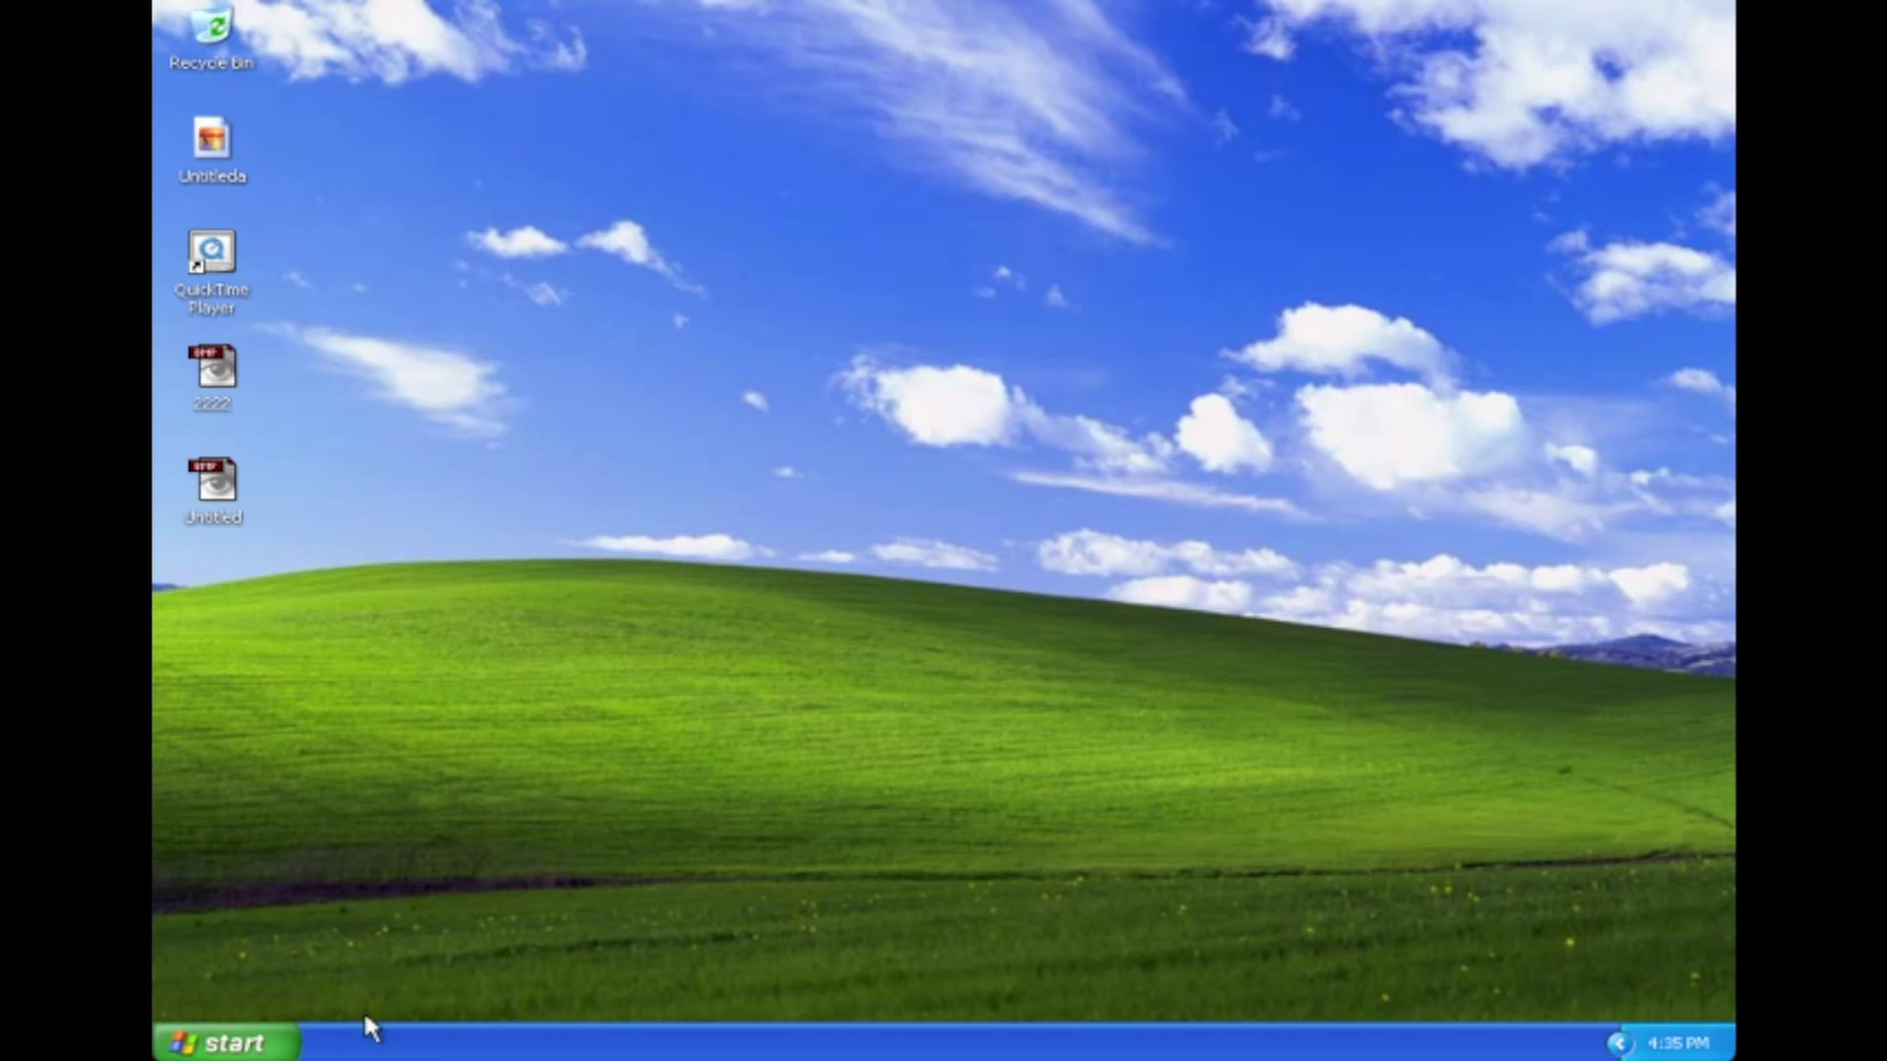
click(280, 1044)
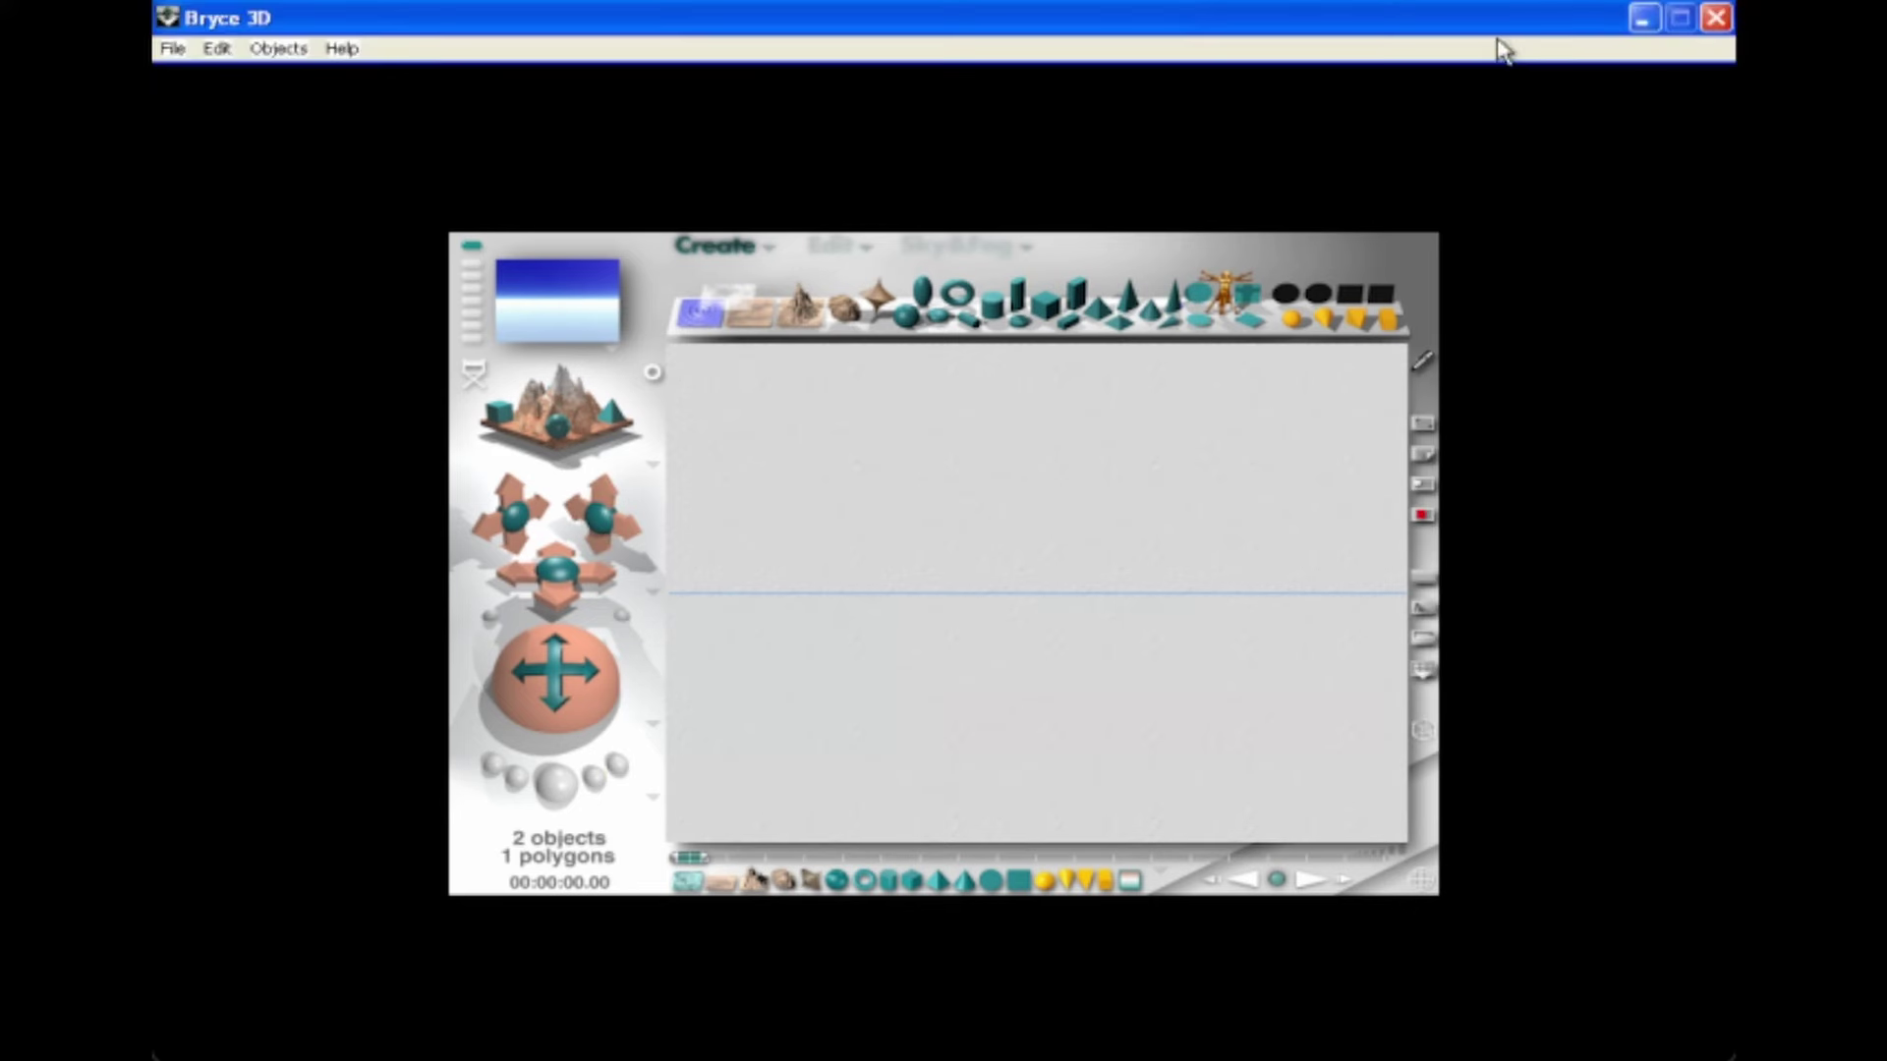
click(1715, 16)
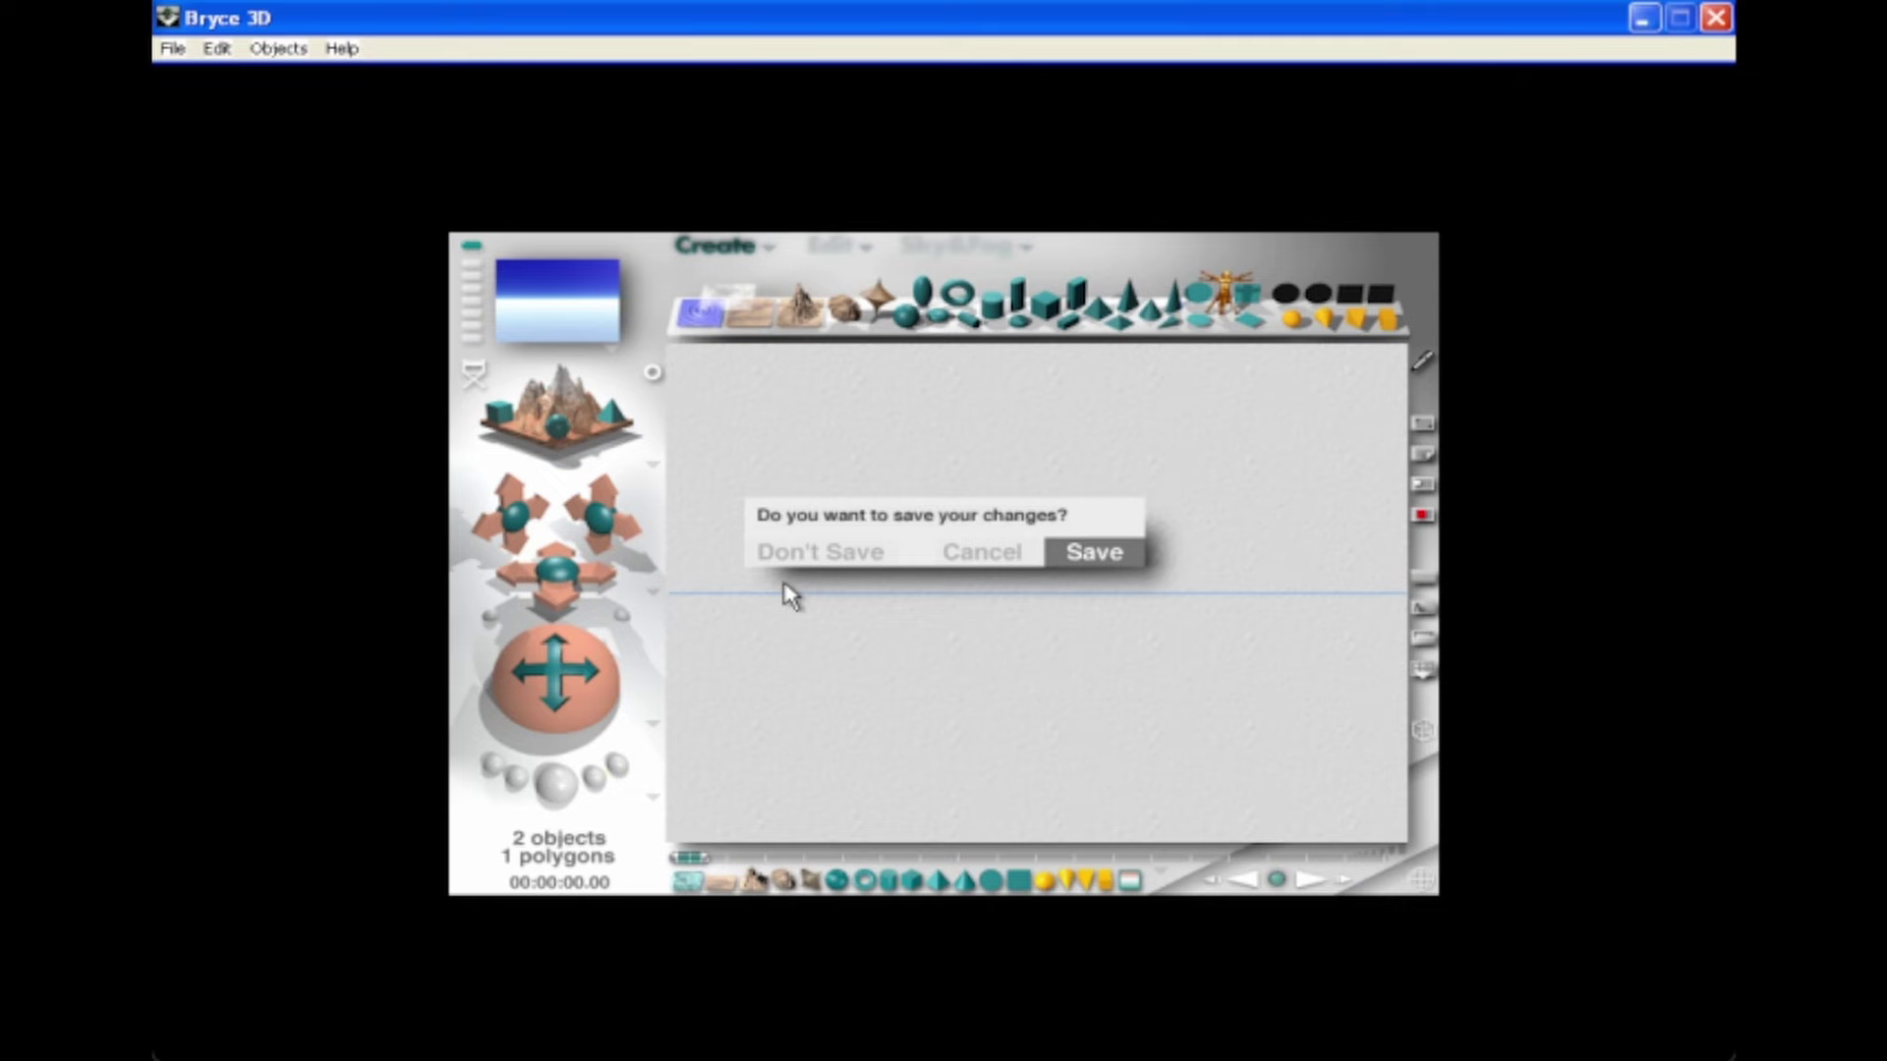
click(815, 549)
Step: Launch Bryce 3D and open the mountain terrain in the terrain editor
click(226, 1042)
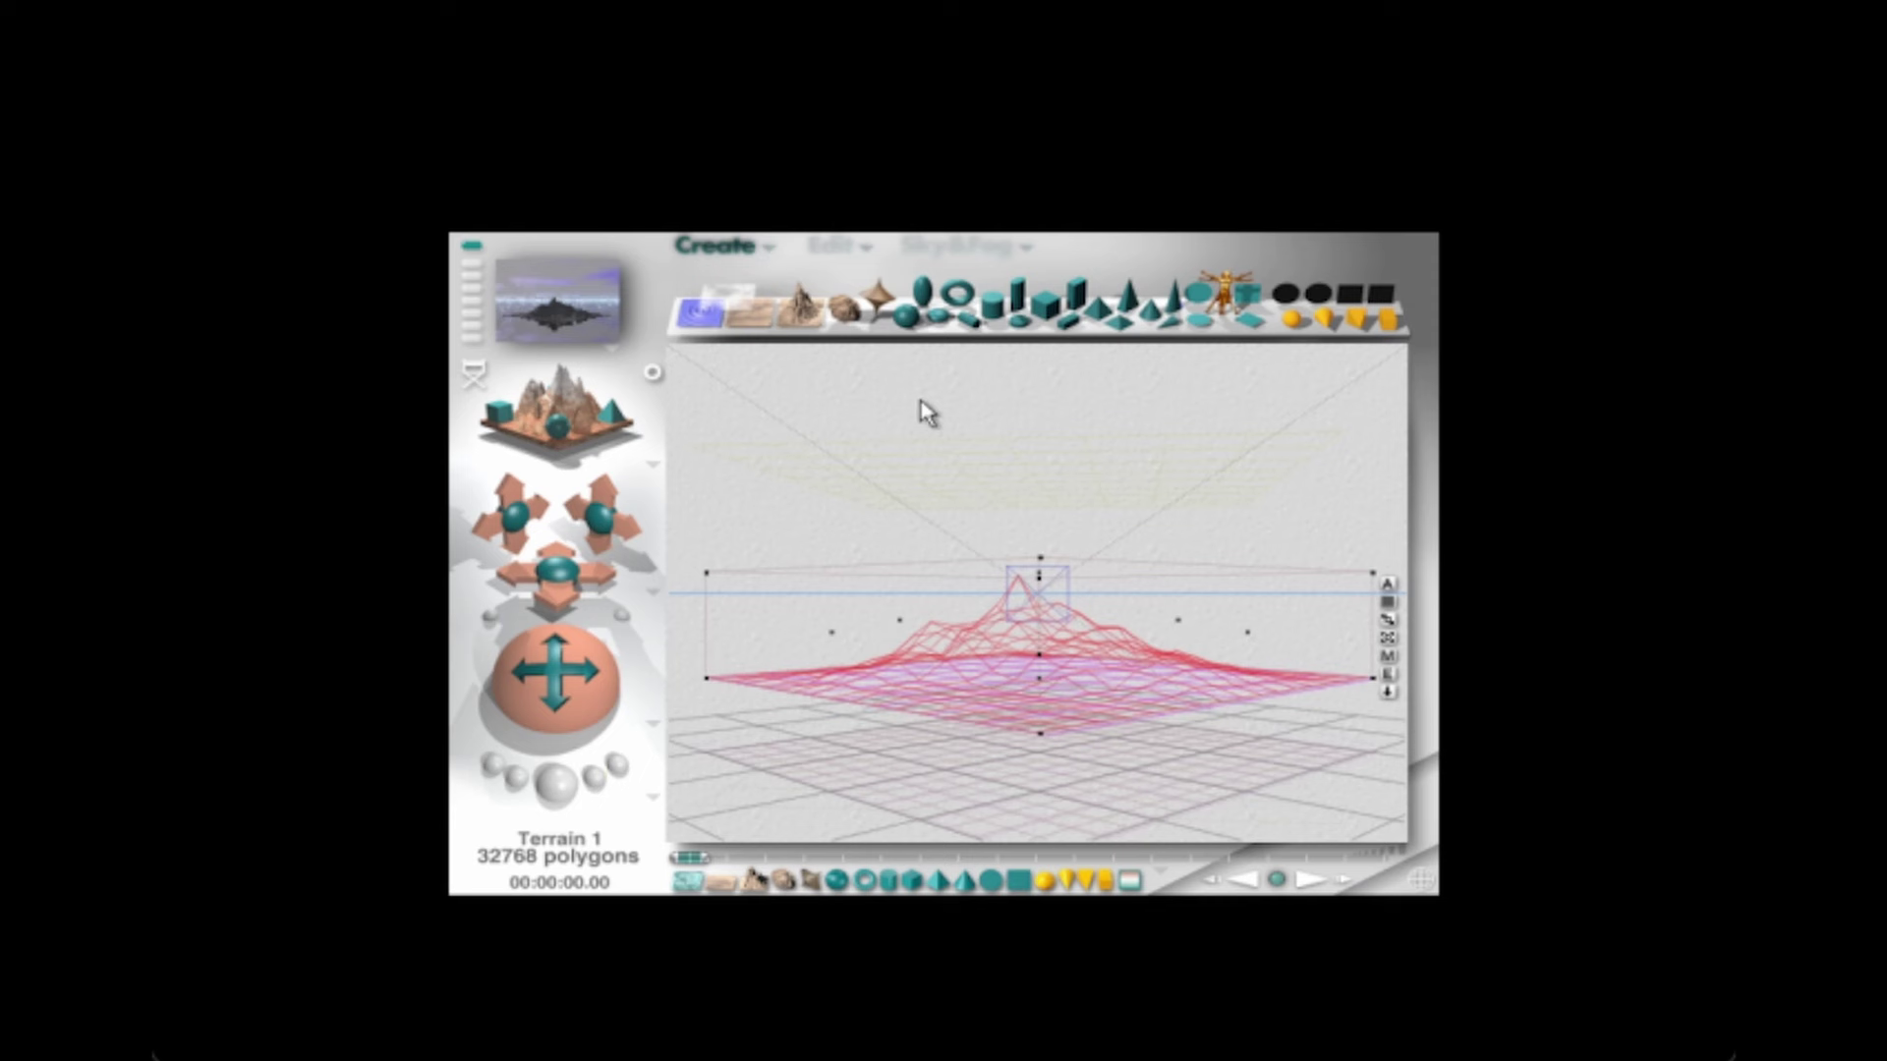
click(869, 261)
click(869, 261)
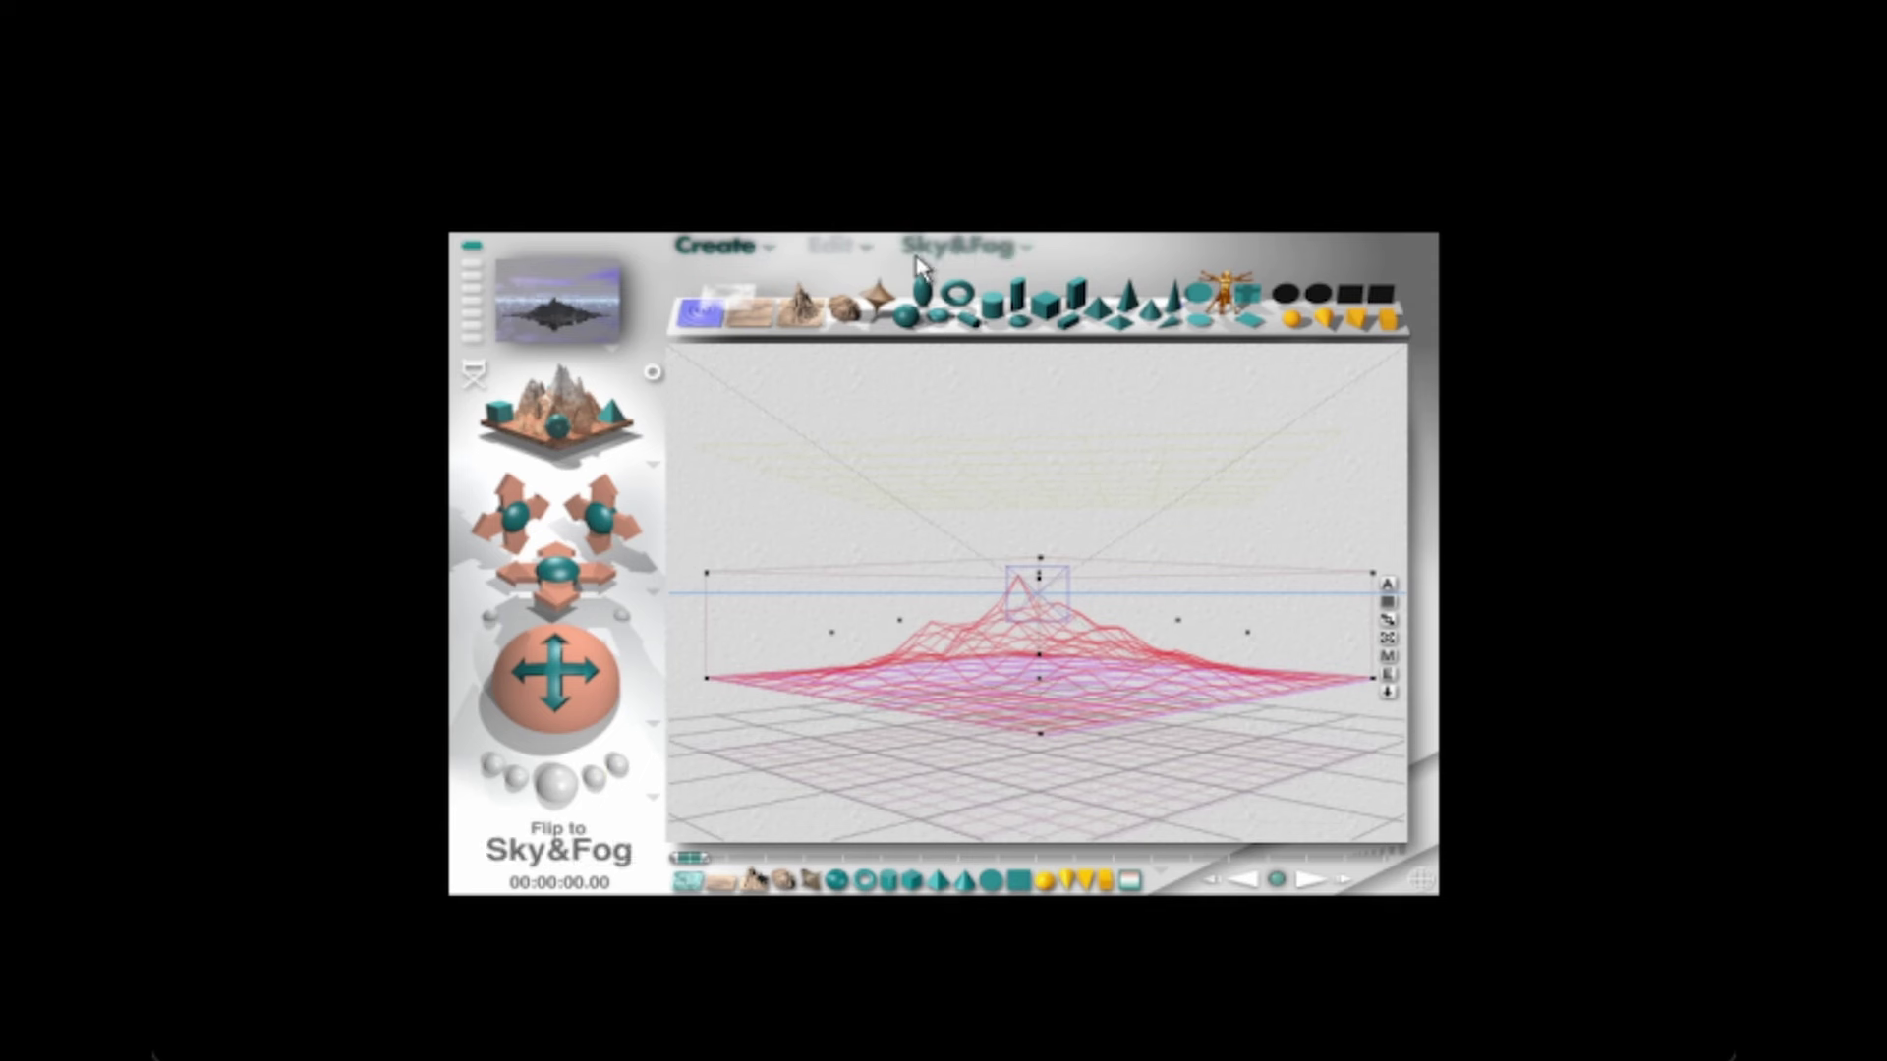
click(835, 245)
click(1348, 308)
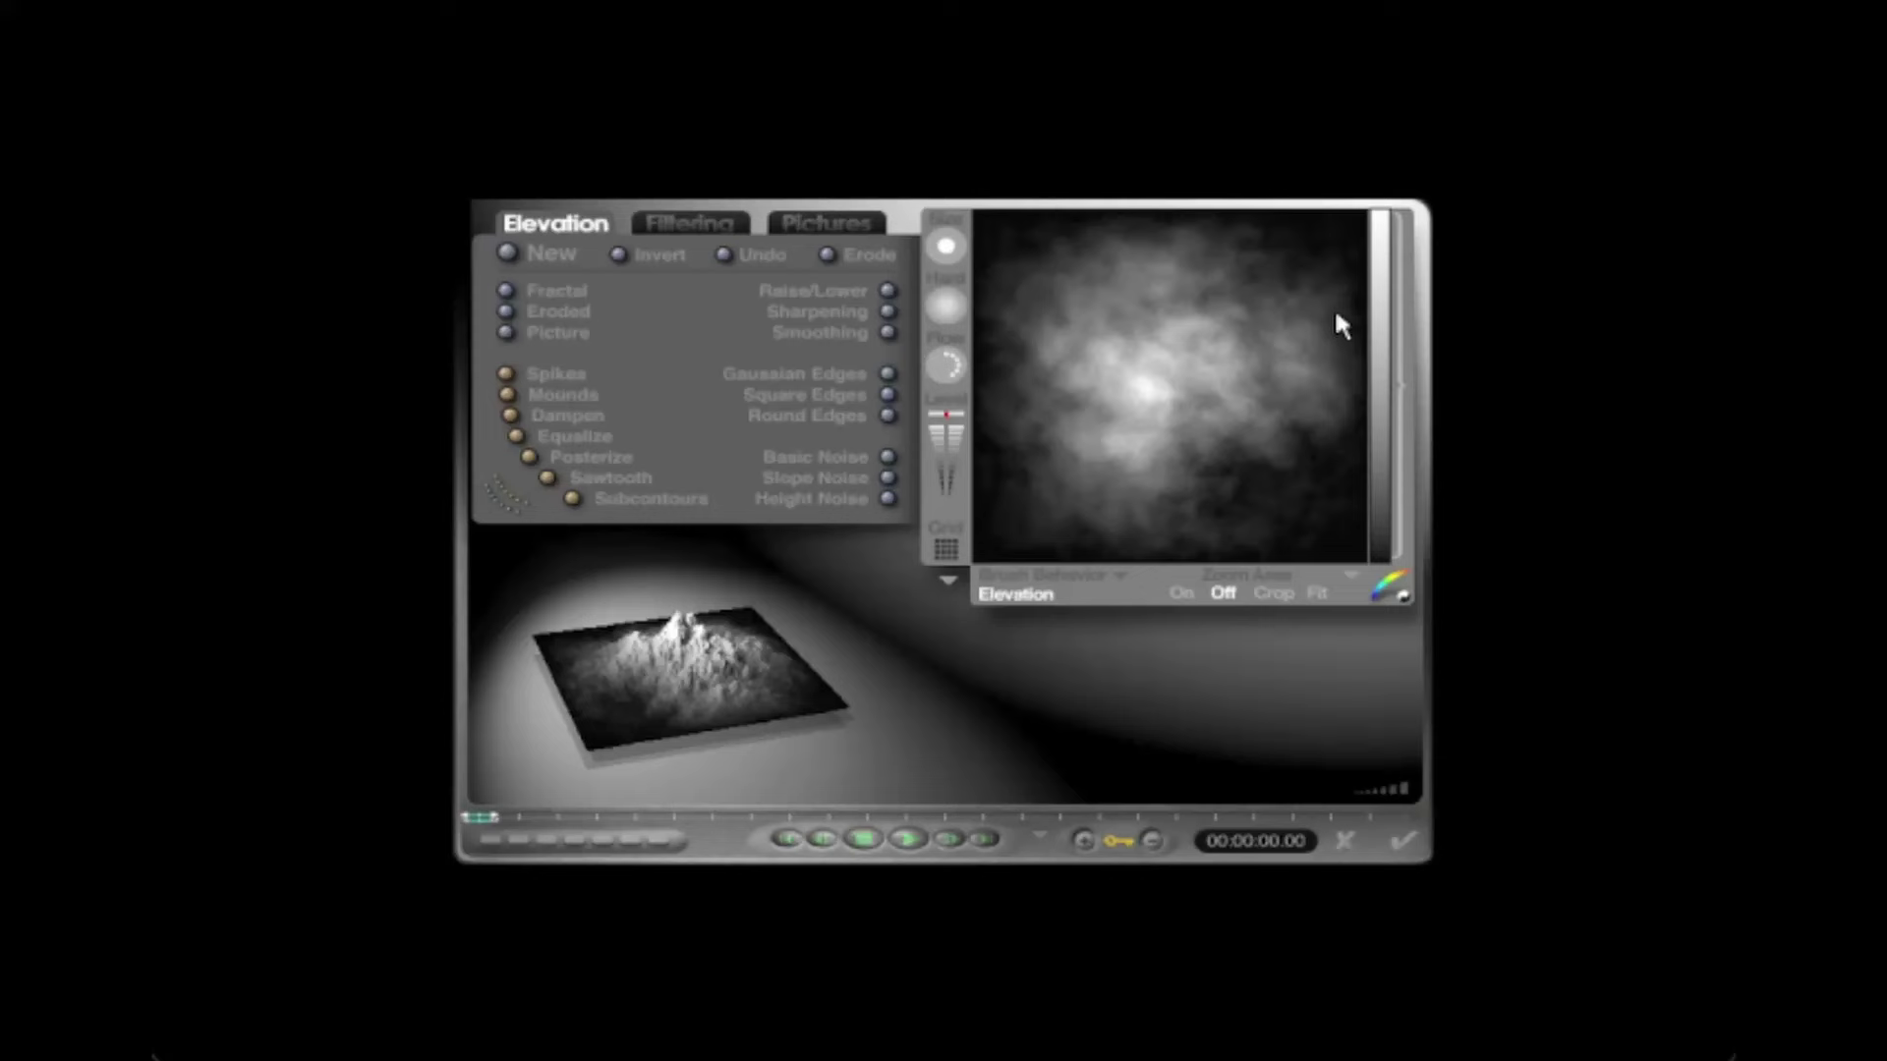
Step: Brush over the terrain's elevation map and apply the Eroded, Mounds, Spikes and Gaussian Edges effects
mouse_move(1170, 426)
mouse_down()
mouse_move(1129, 522)
mouse_move(1140, 386)
mouse_move(1045, 469)
mouse_move(1159, 492)
mouse_move(1371, 177)
mouse_move(1200, 246)
mouse_up()
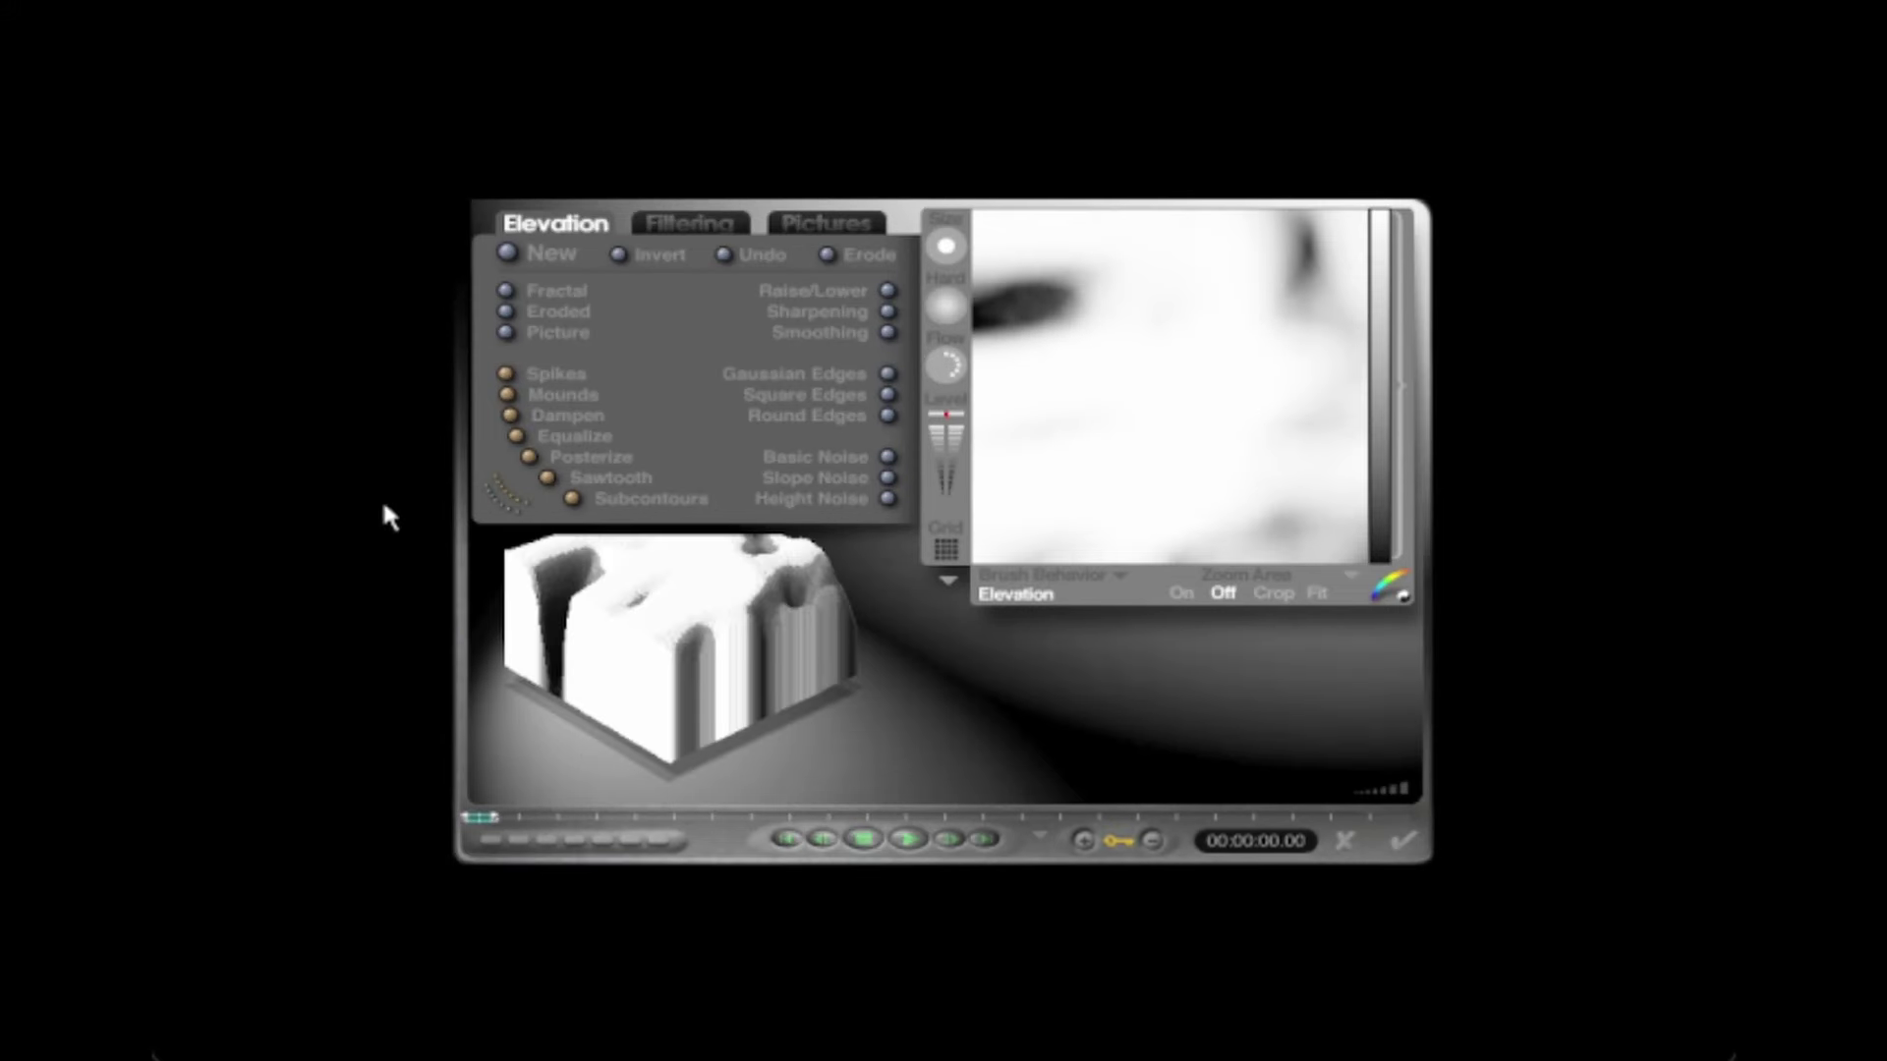
click(507, 310)
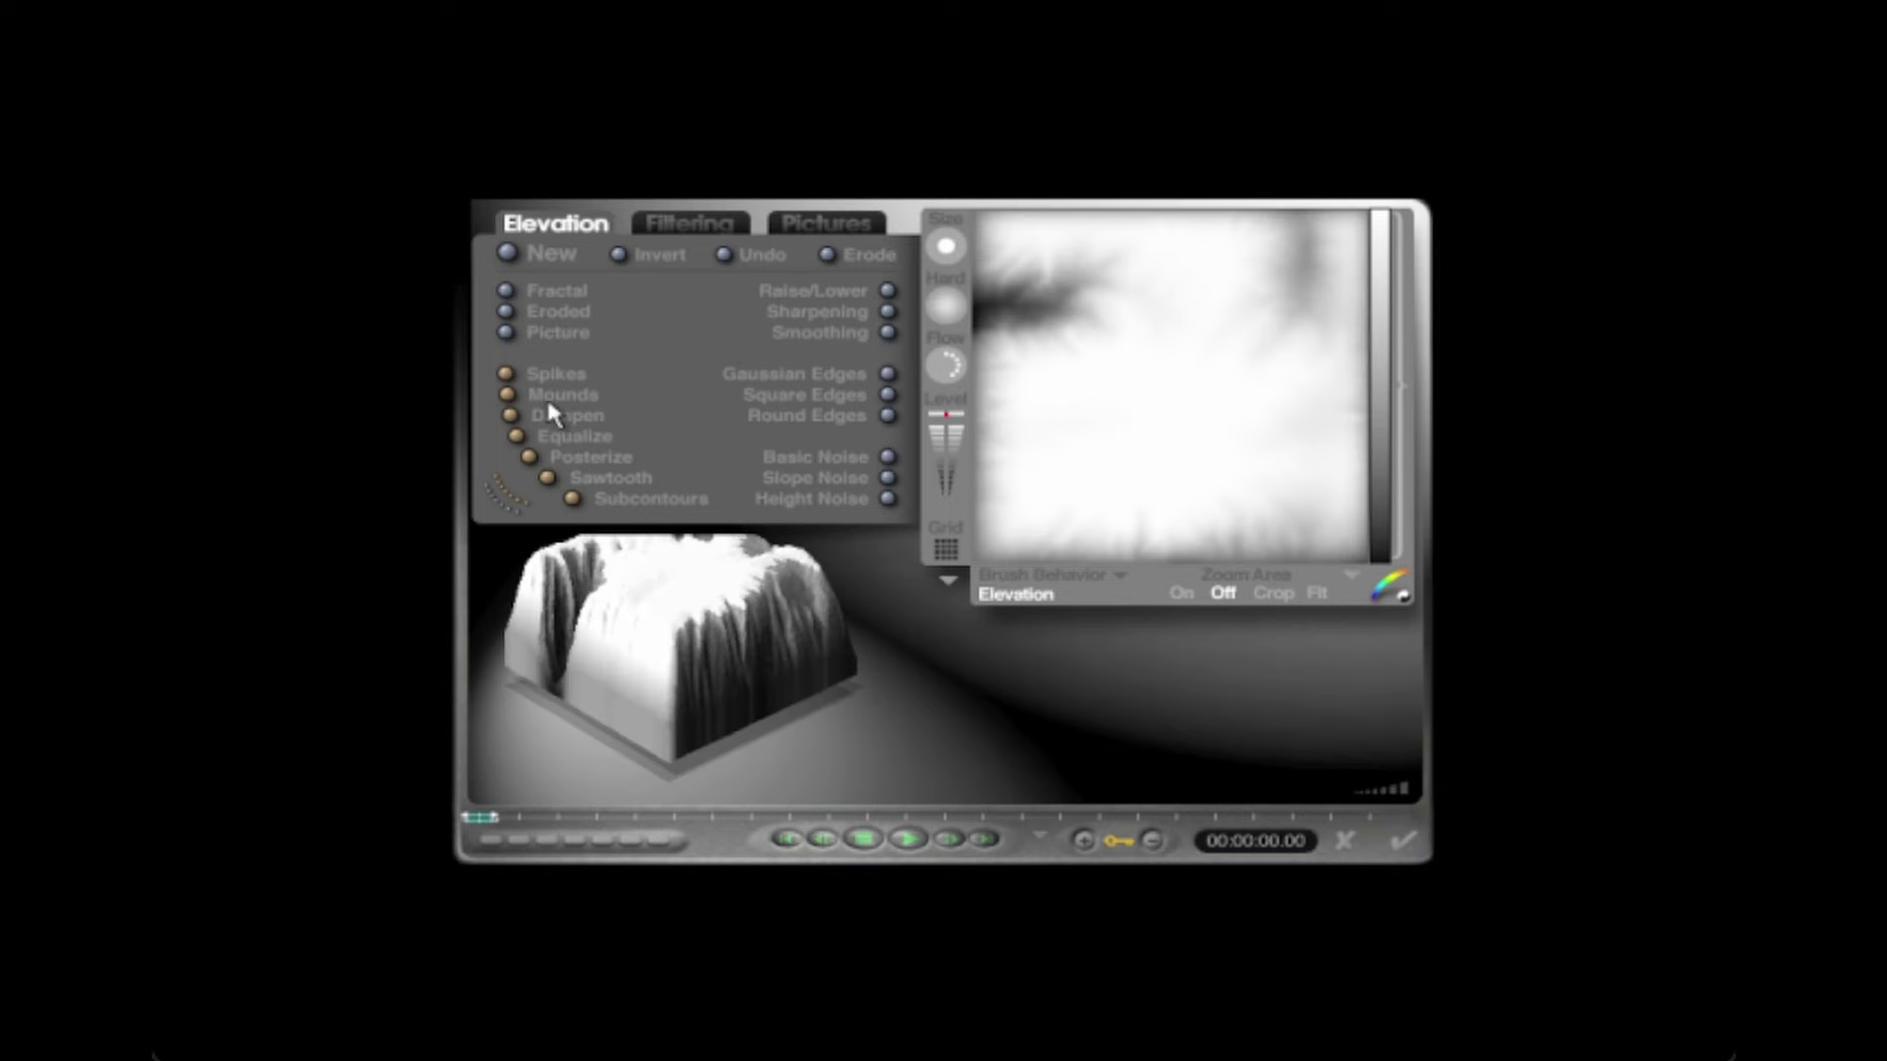
click(508, 393)
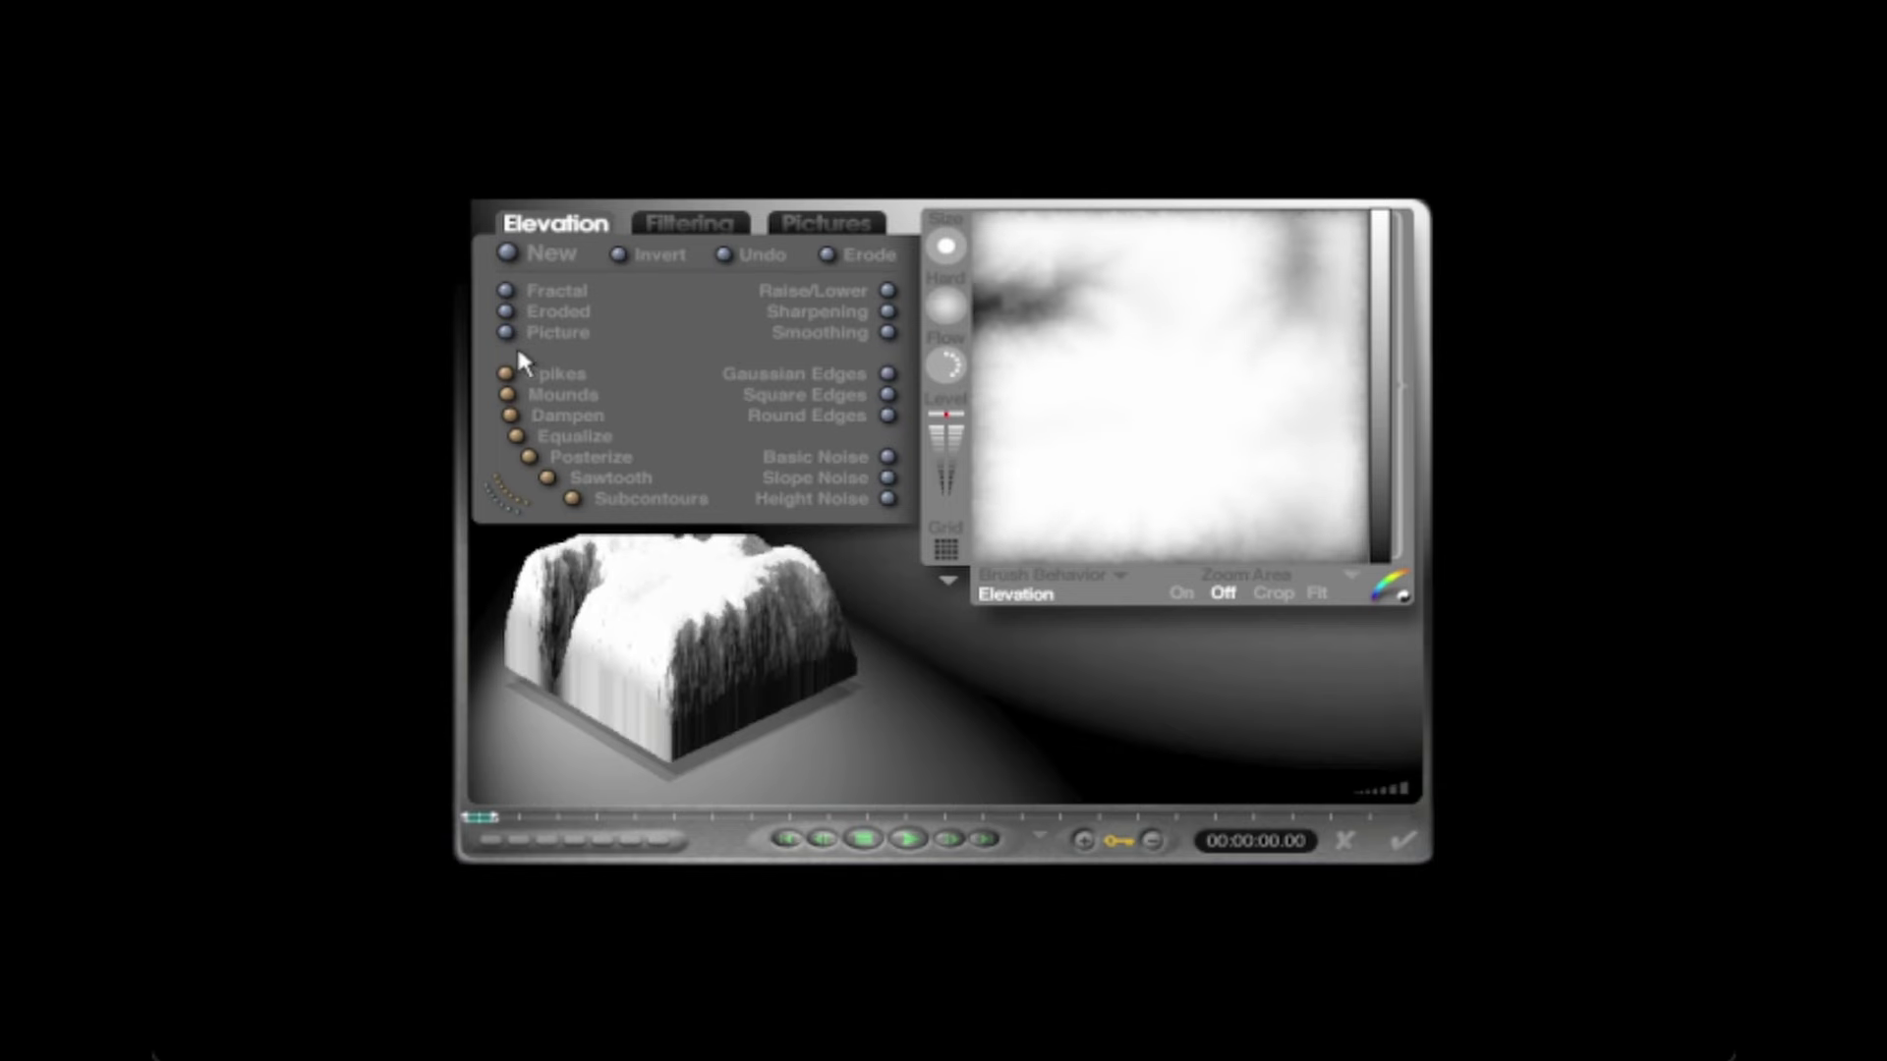
click(507, 374)
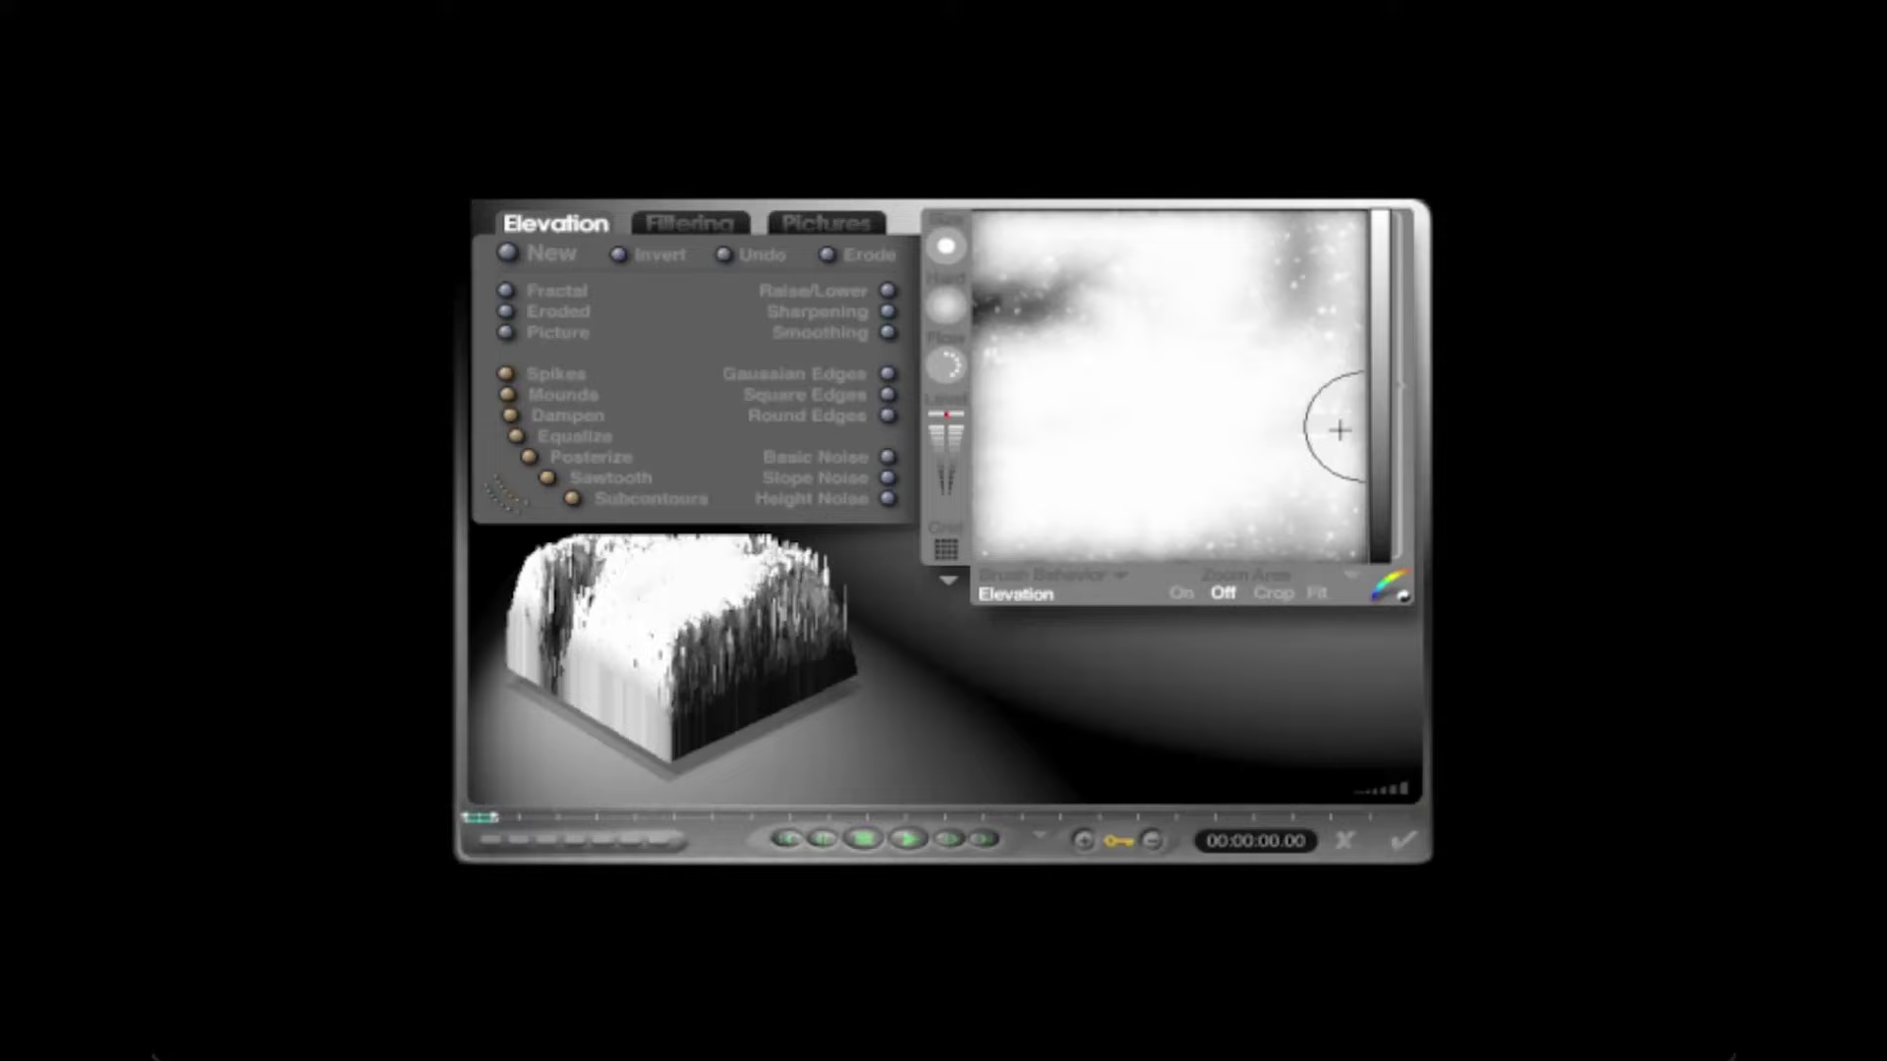
click(887, 374)
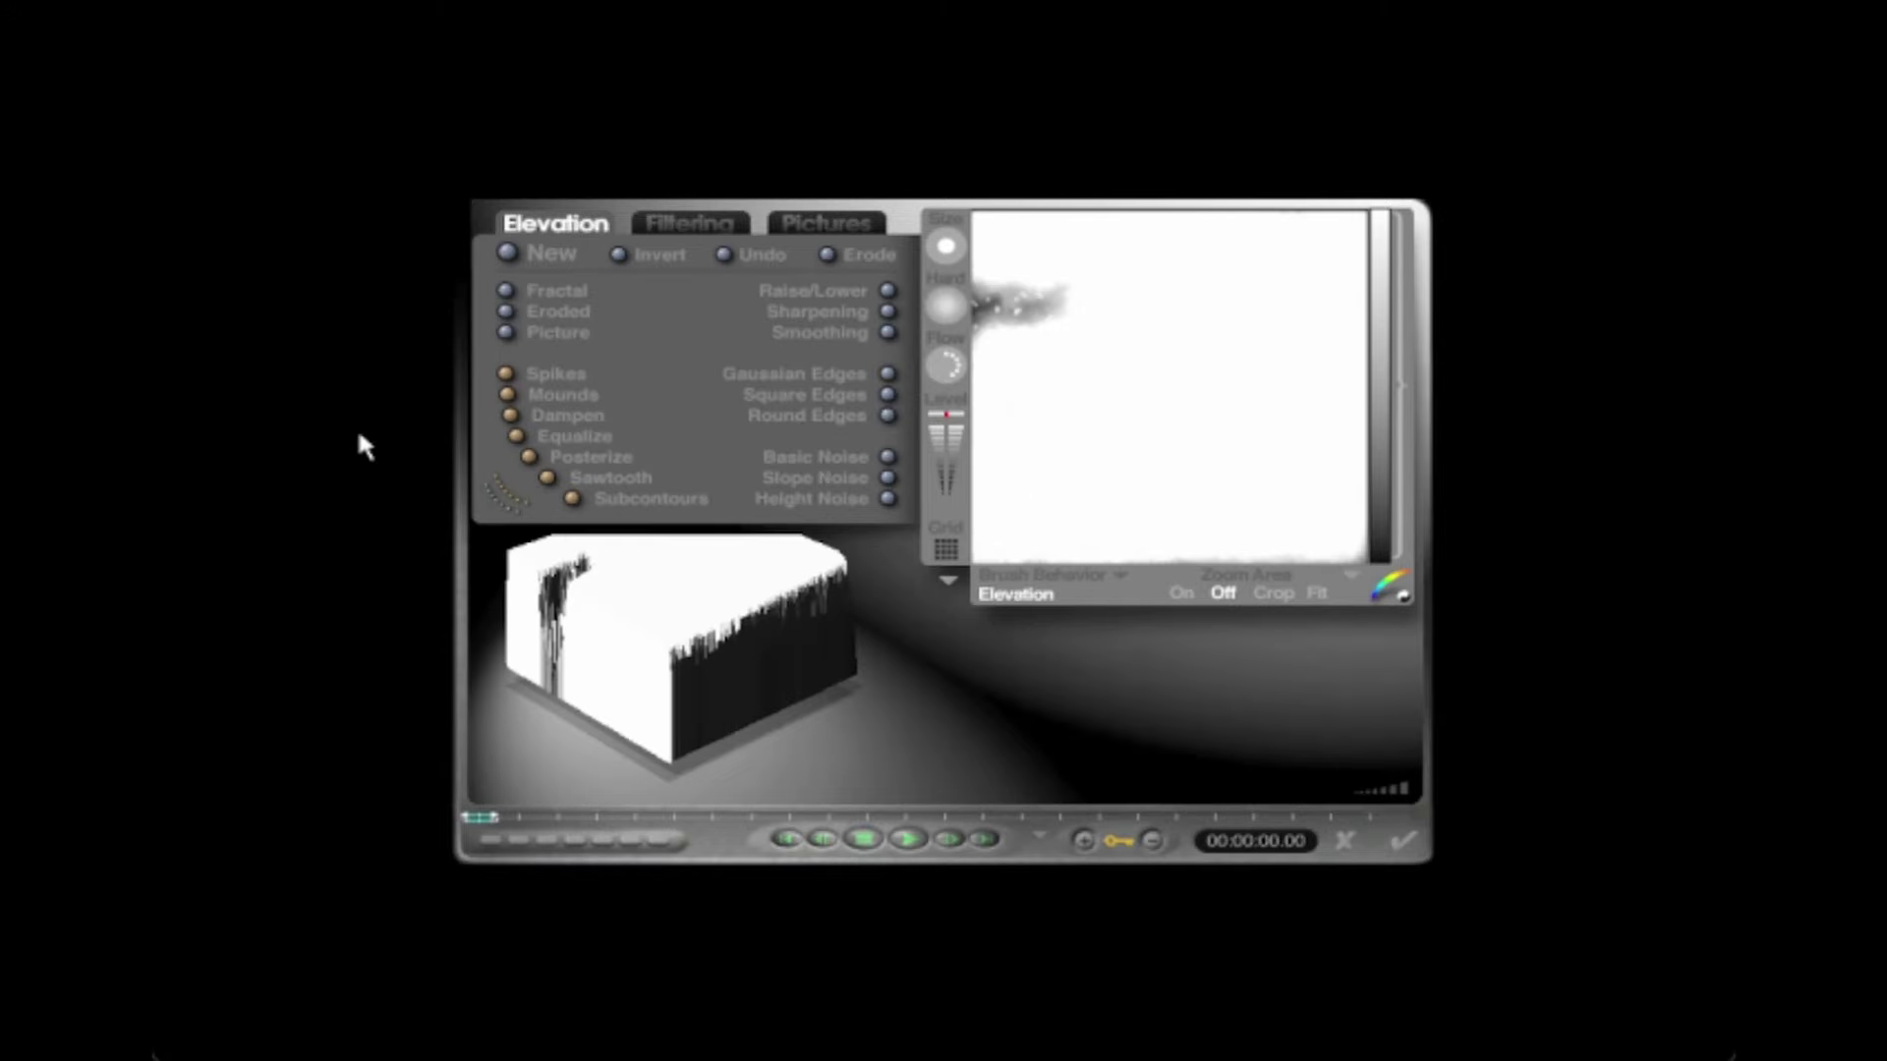
click(885, 374)
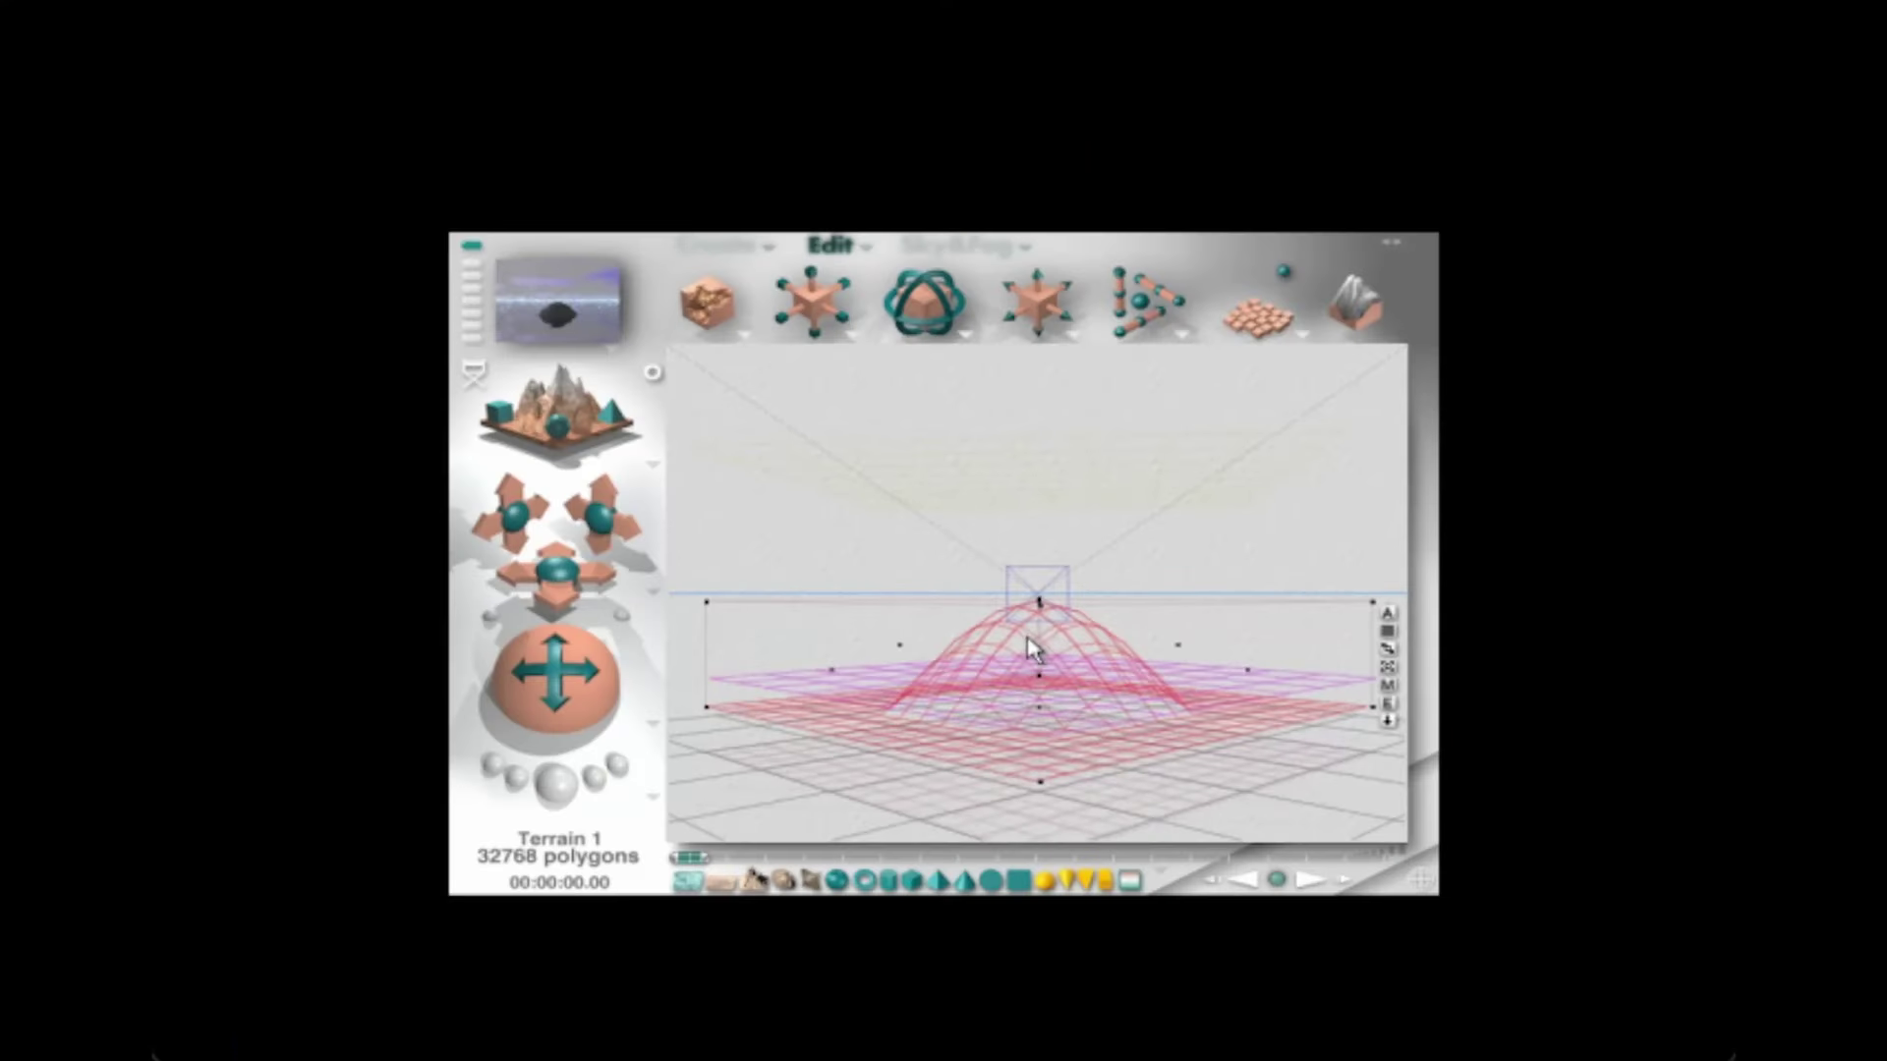
Step: Render the scene with the dome-shaped terrain and dismiss the render report
click(562, 798)
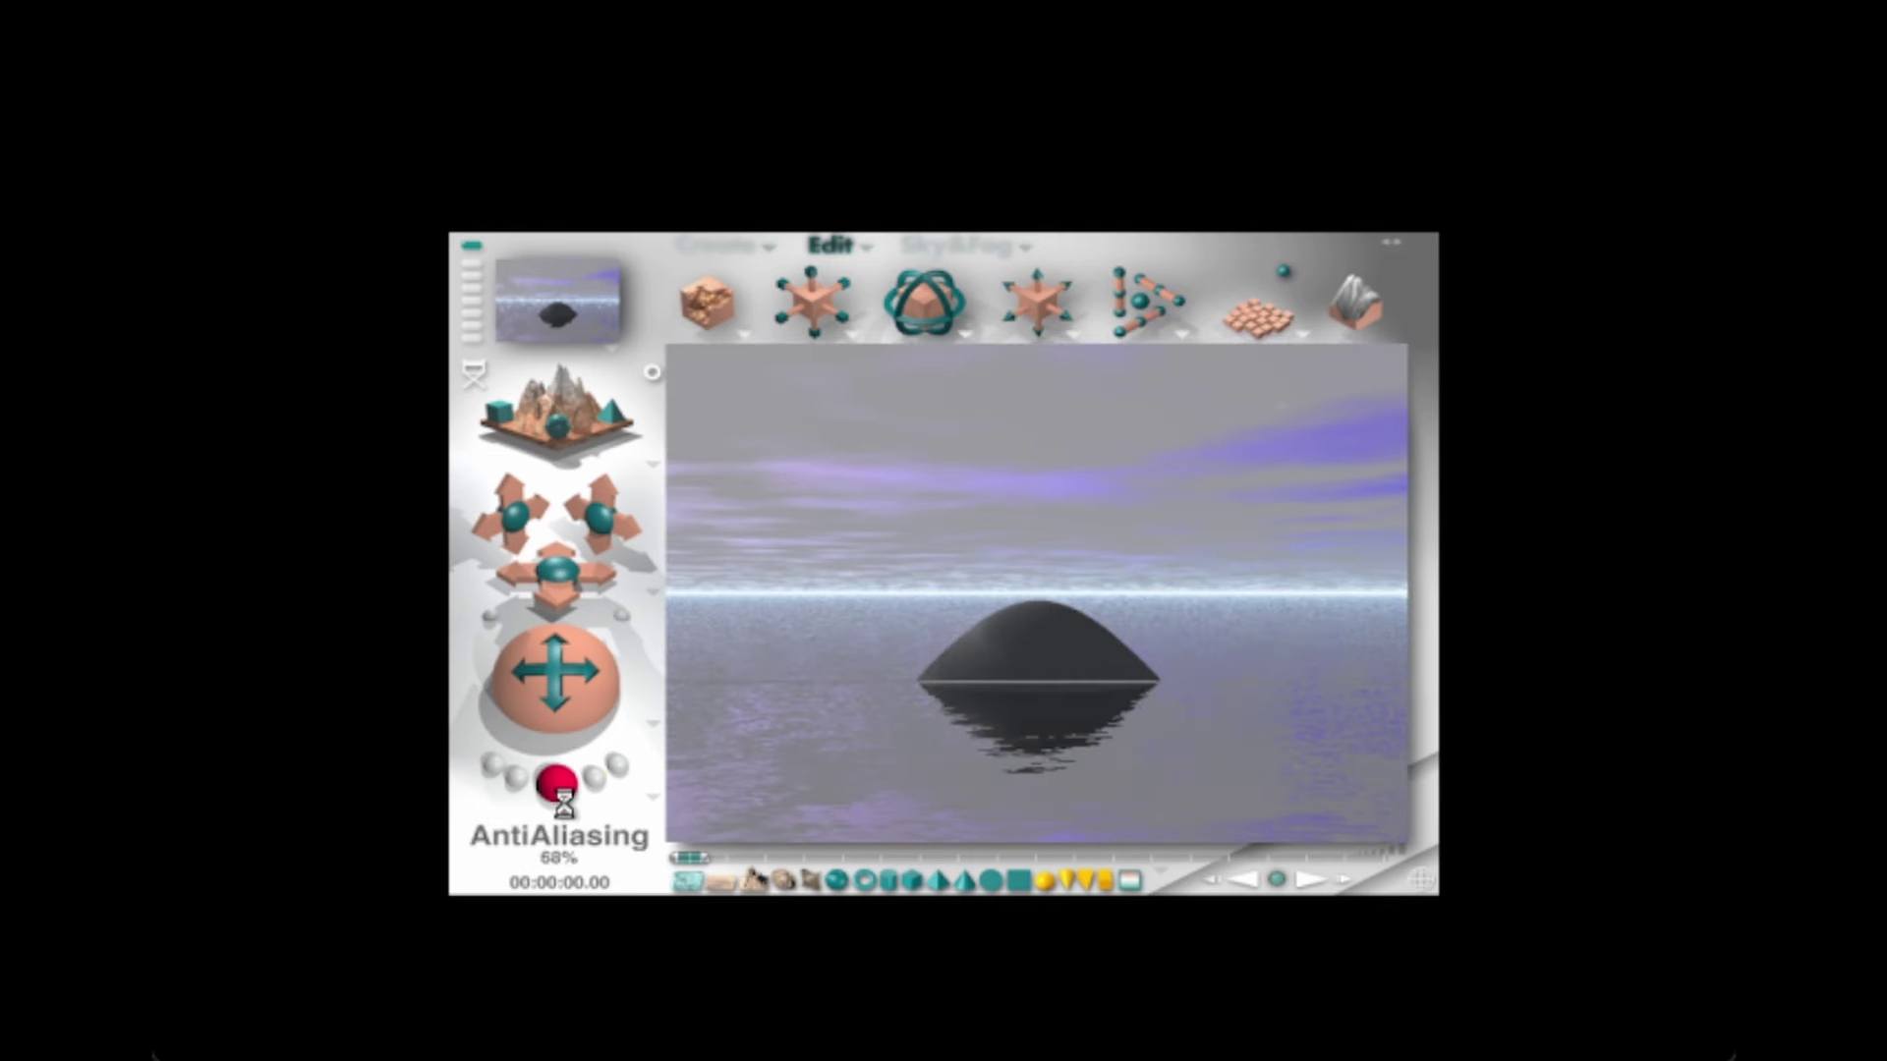
click(1155, 739)
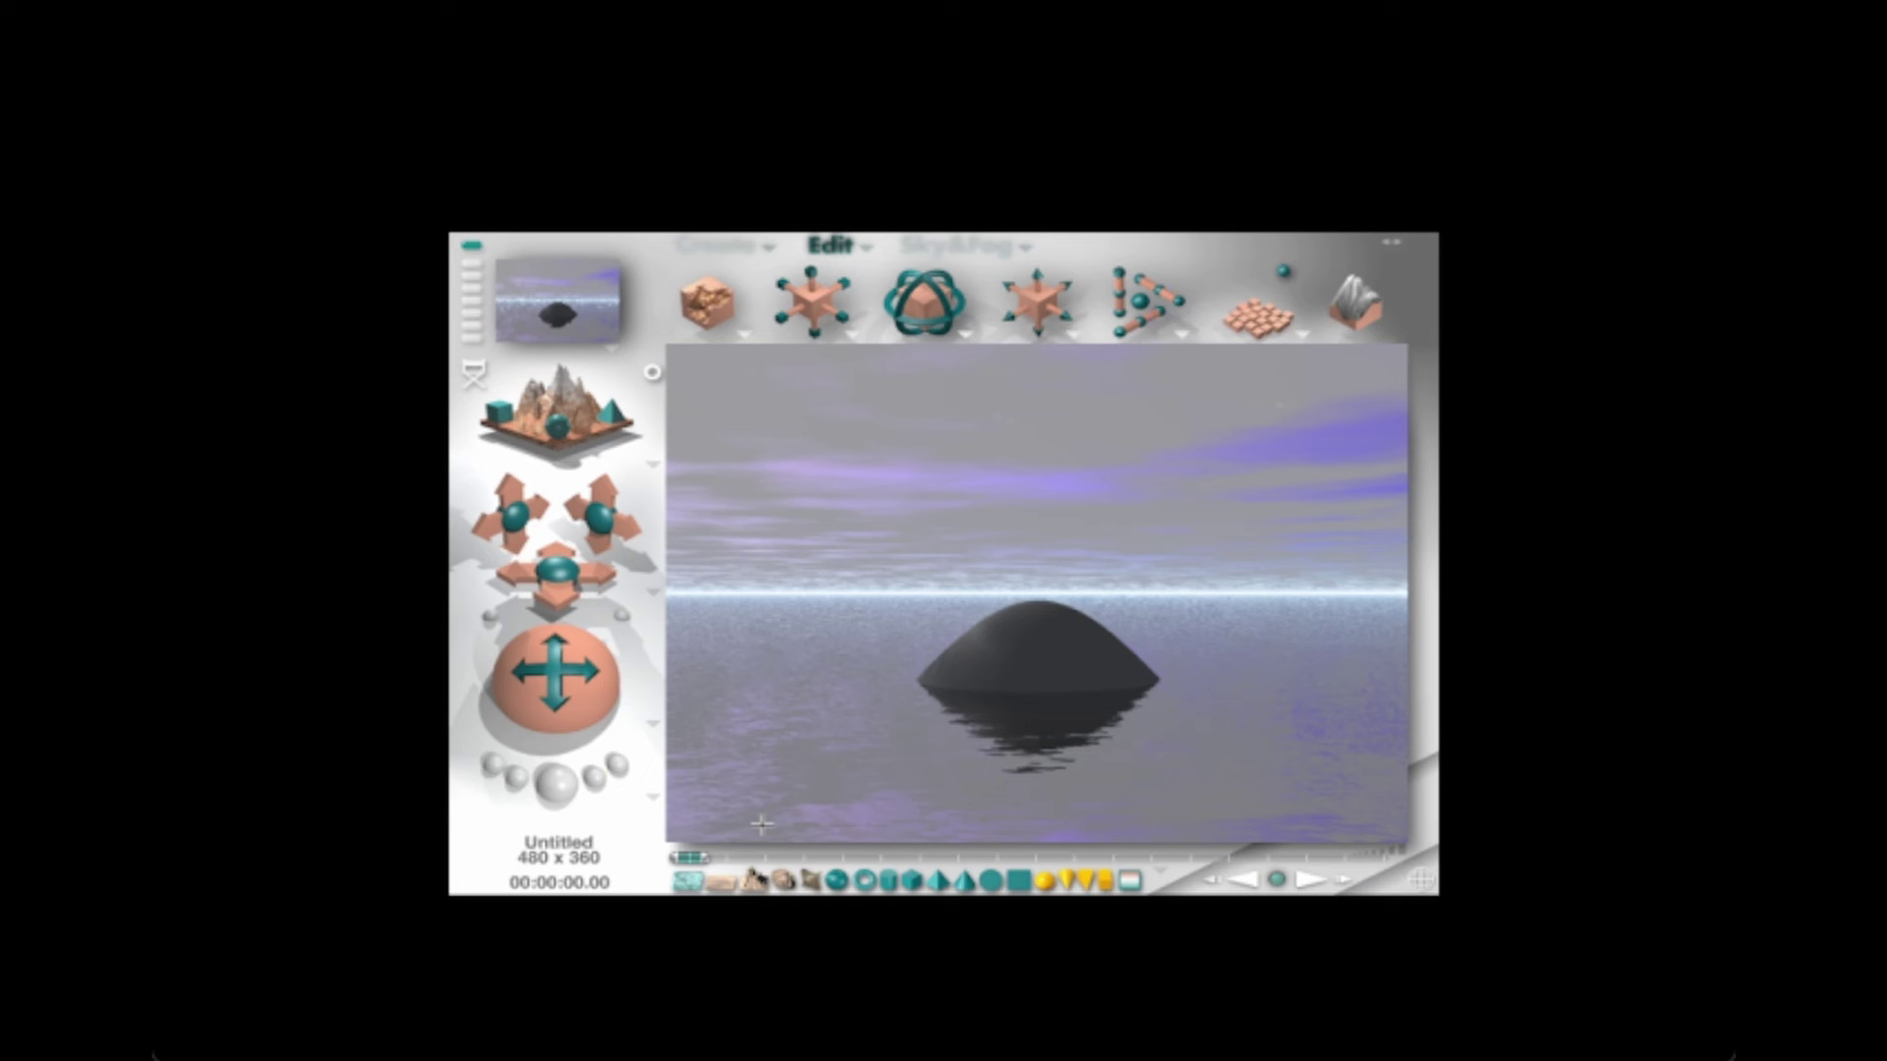
click(585, 694)
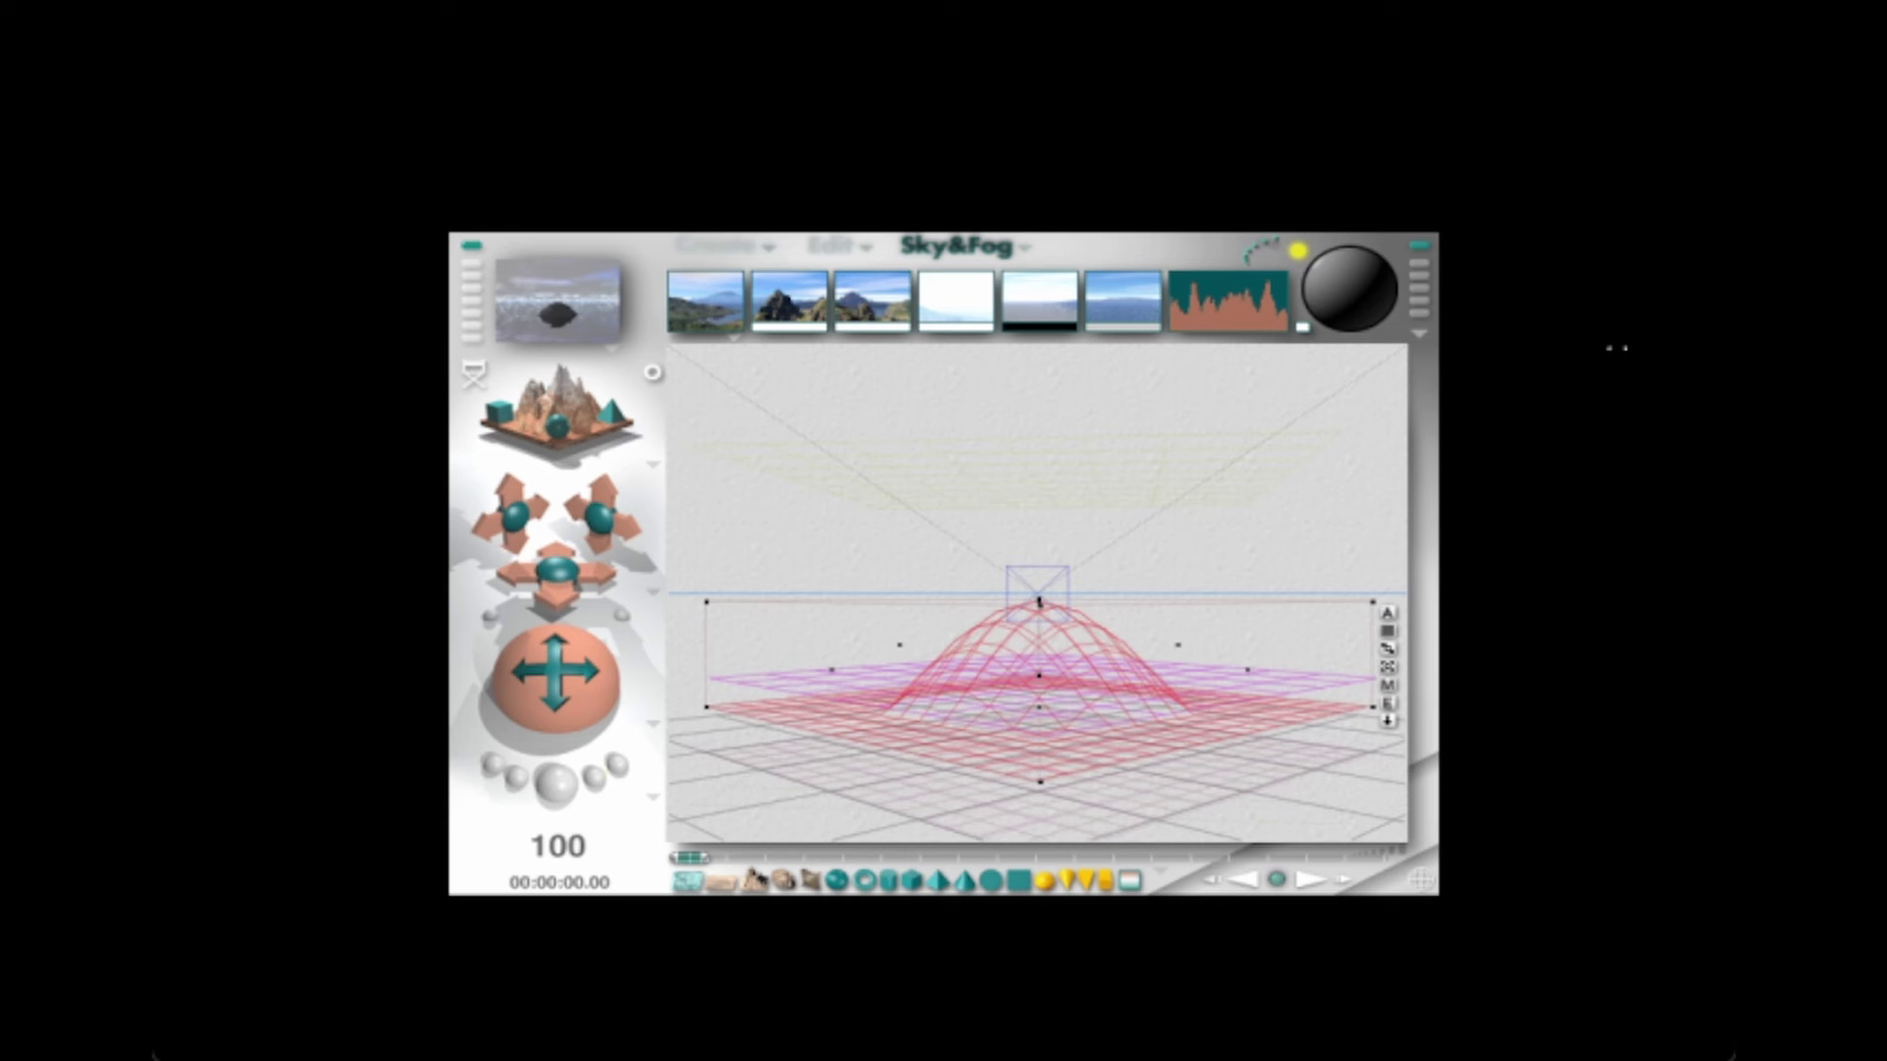
click(575, 786)
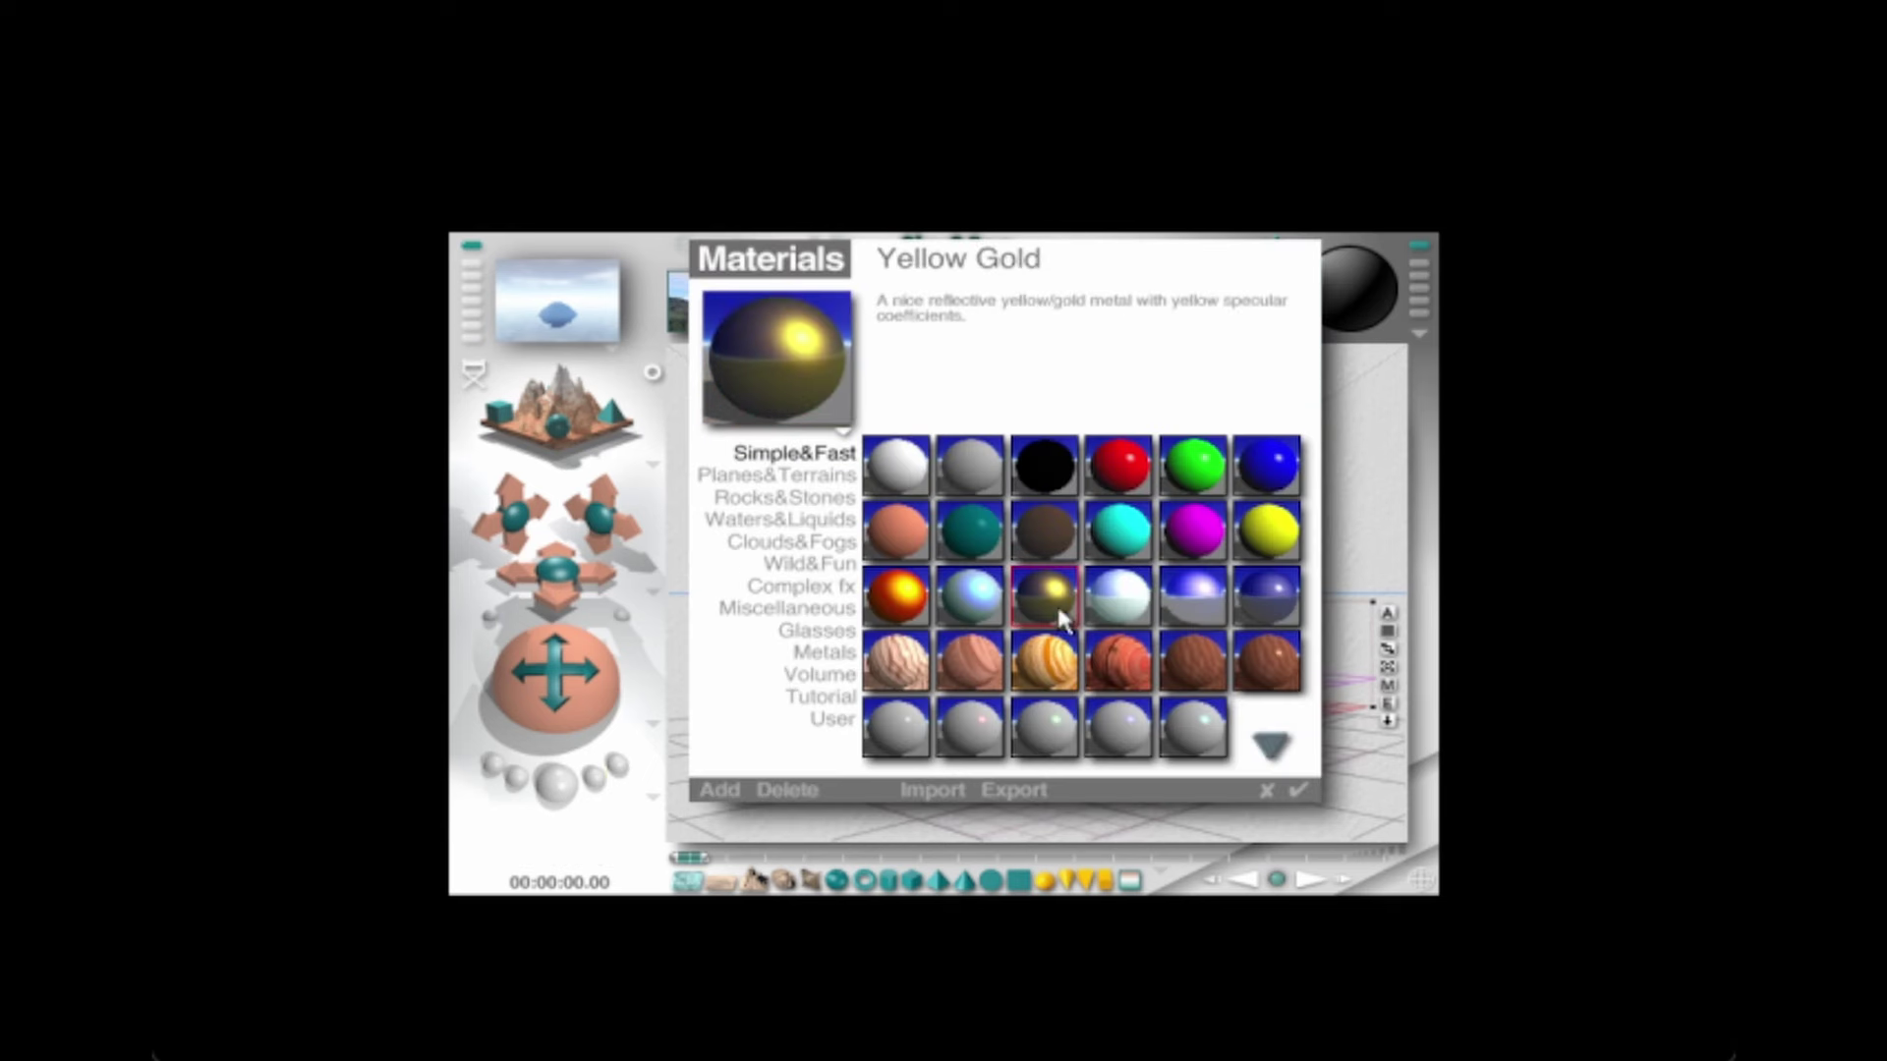
Step: Apply the Yellow Gold material preset to the dome terrain and render the scene
double_click(1059, 612)
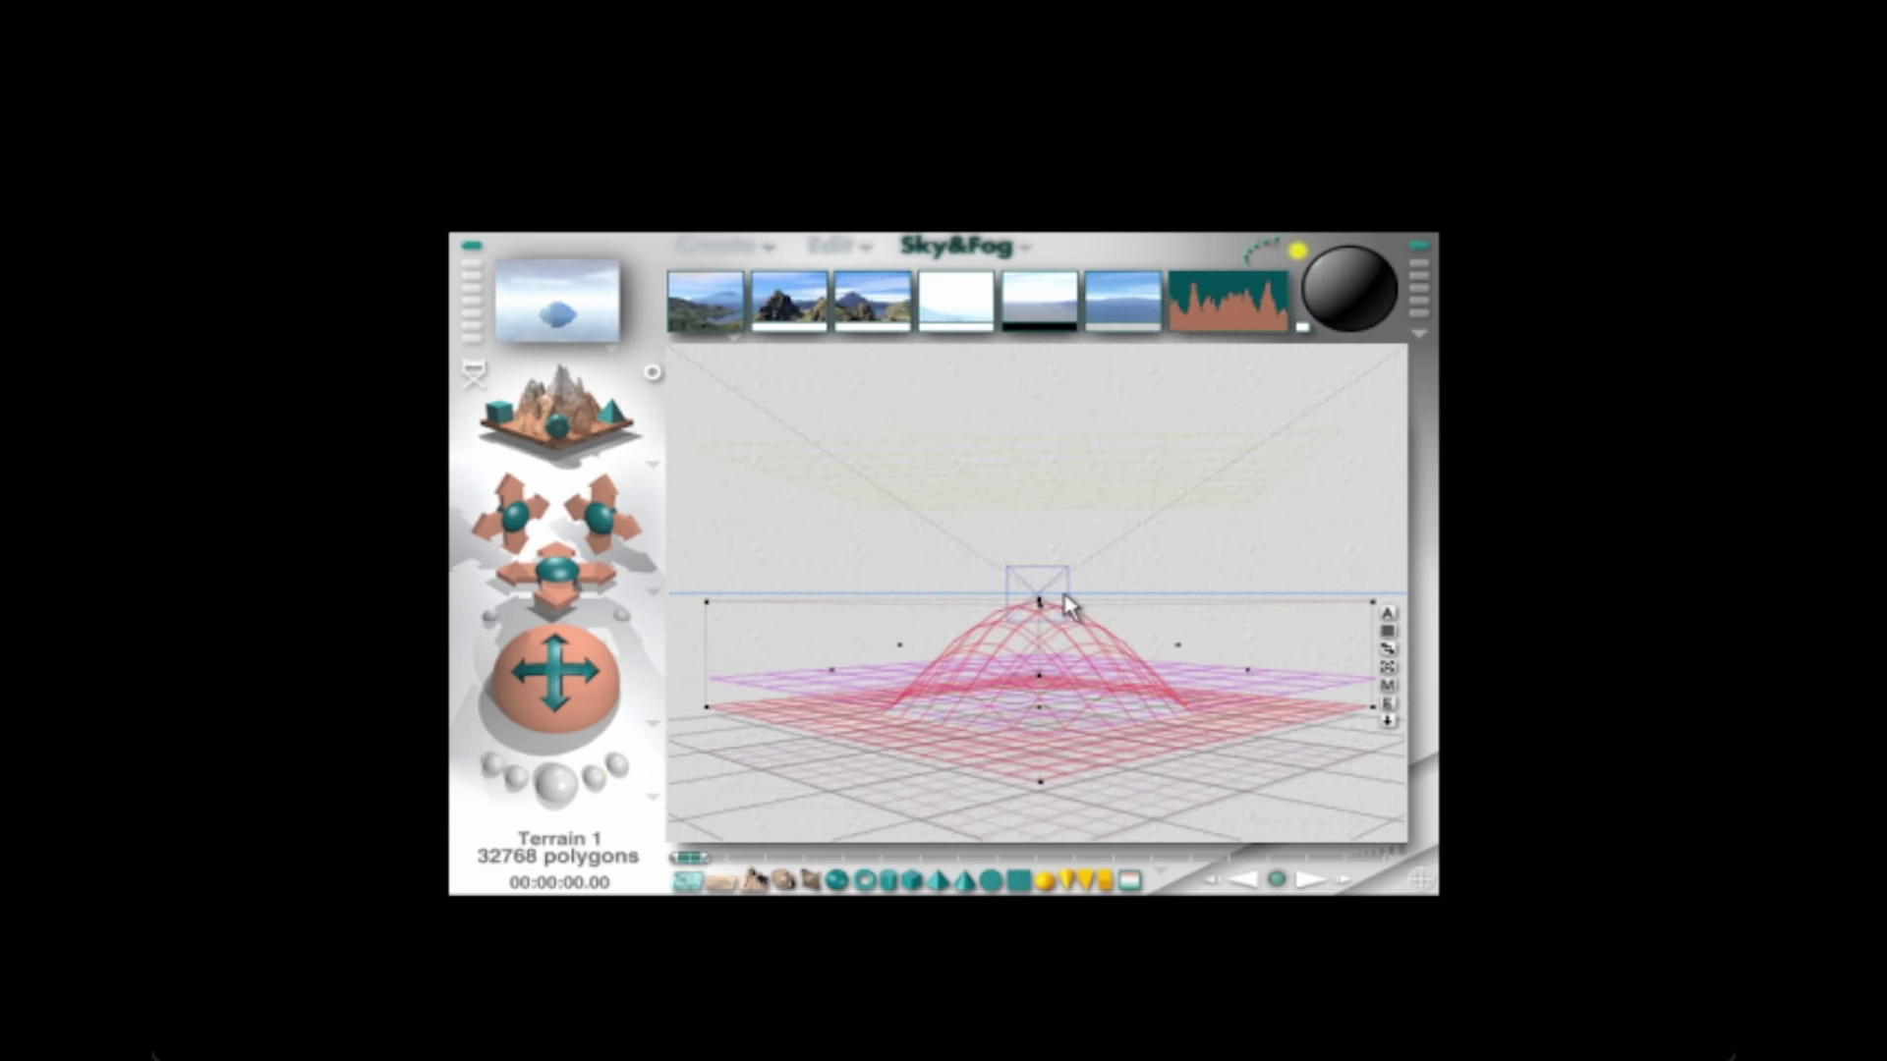
click(552, 794)
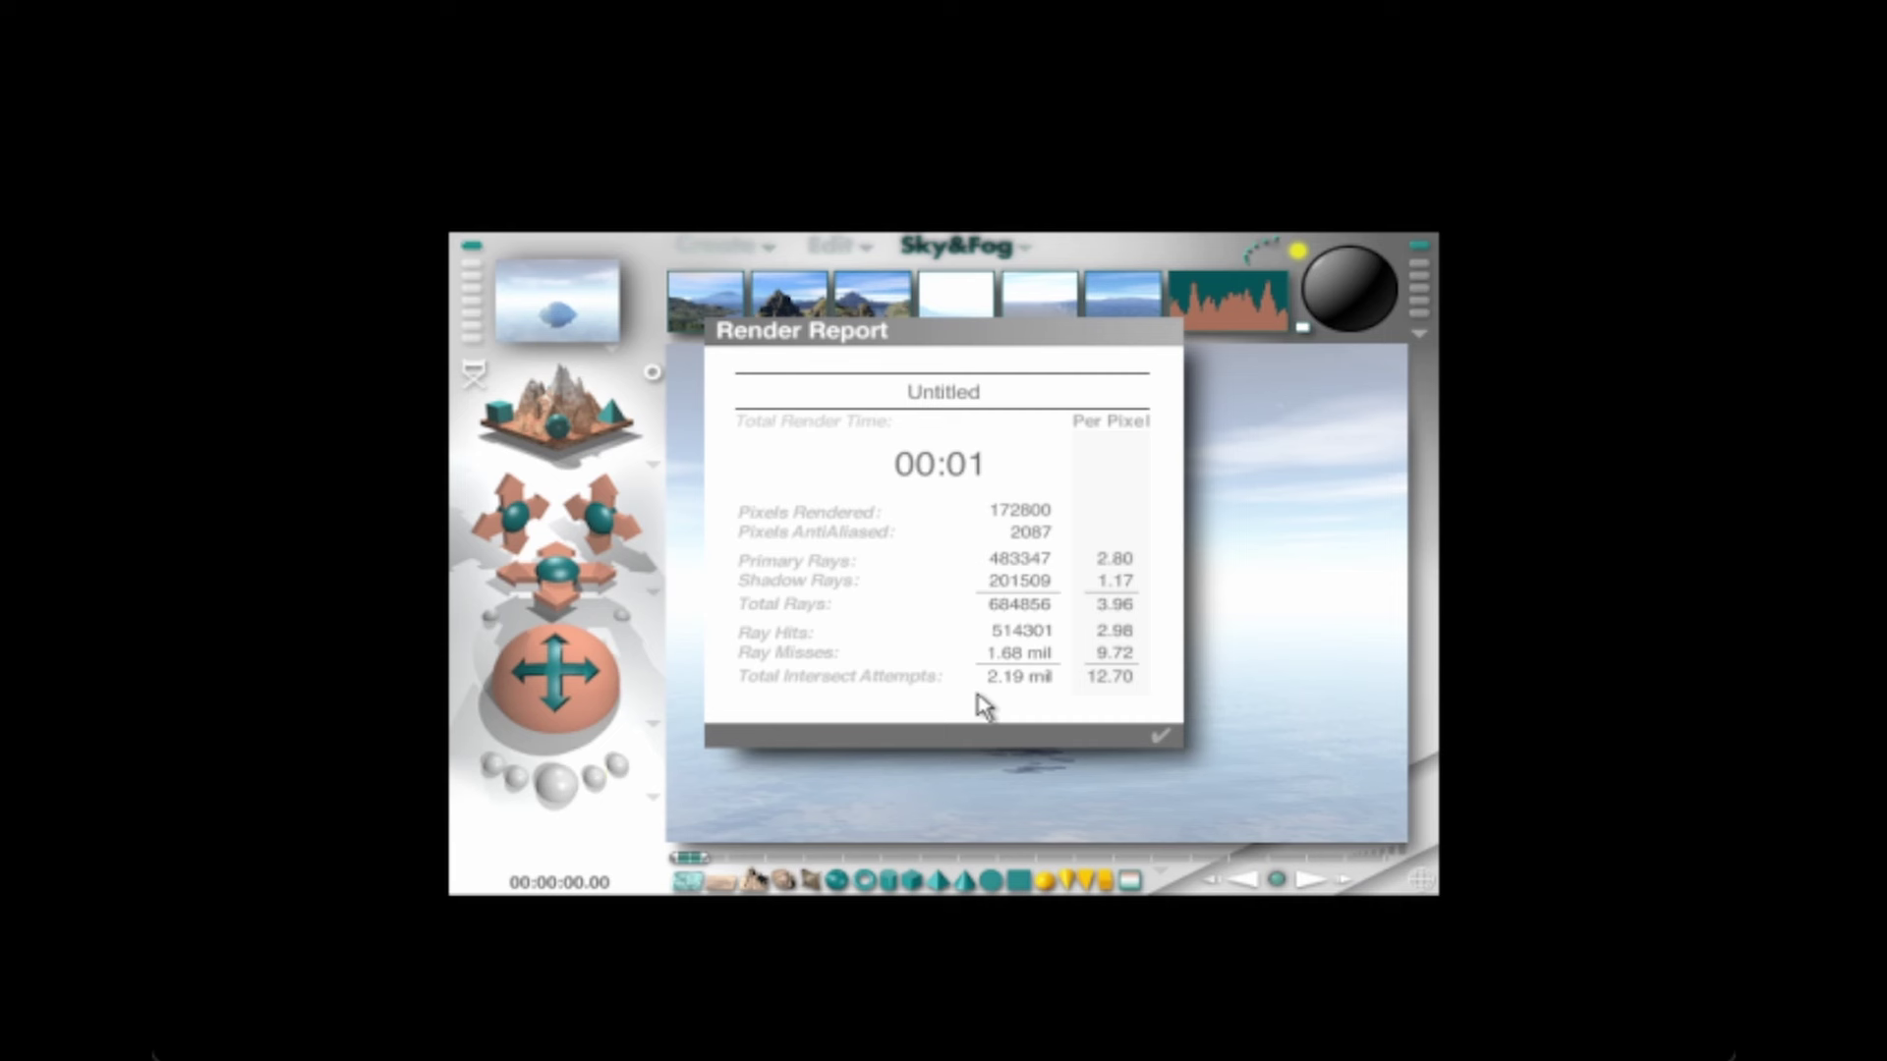
click(1158, 734)
click(700, 676)
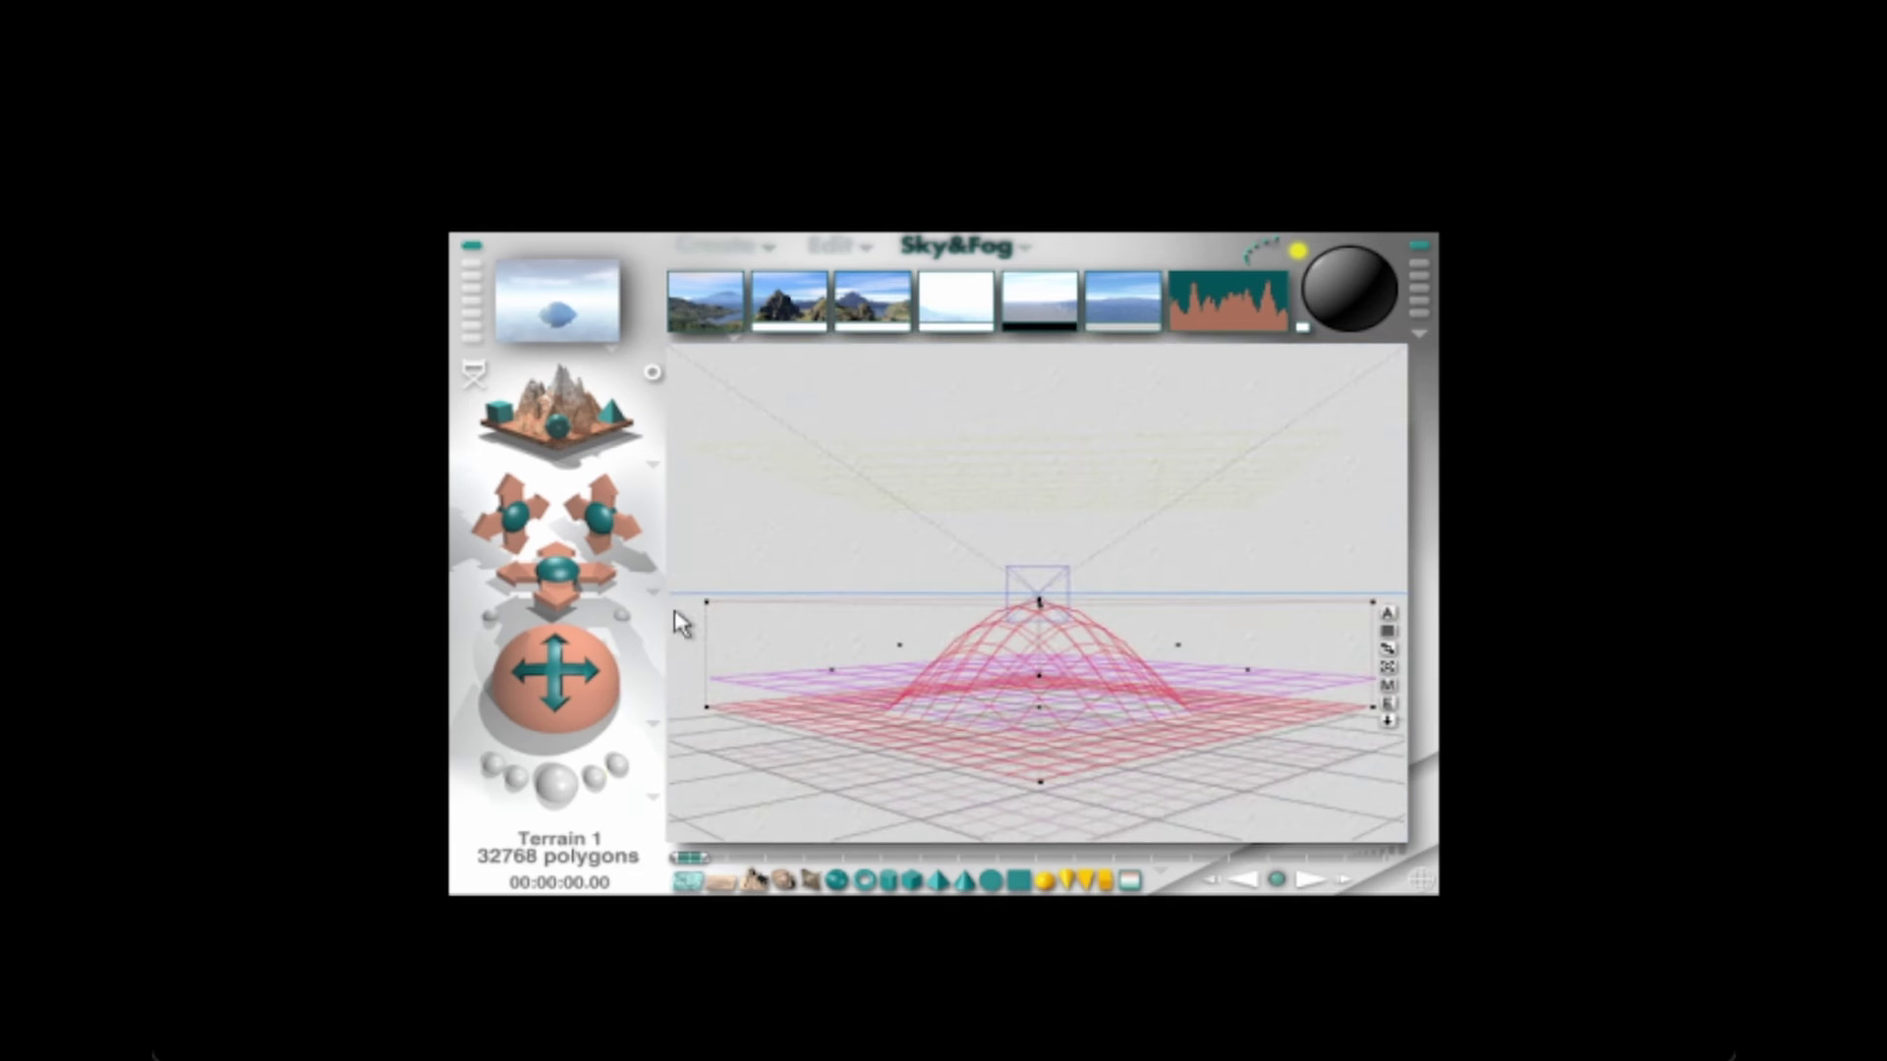
Step: Add a torus to the scene and shrink the dome terrain behind it
click(714, 246)
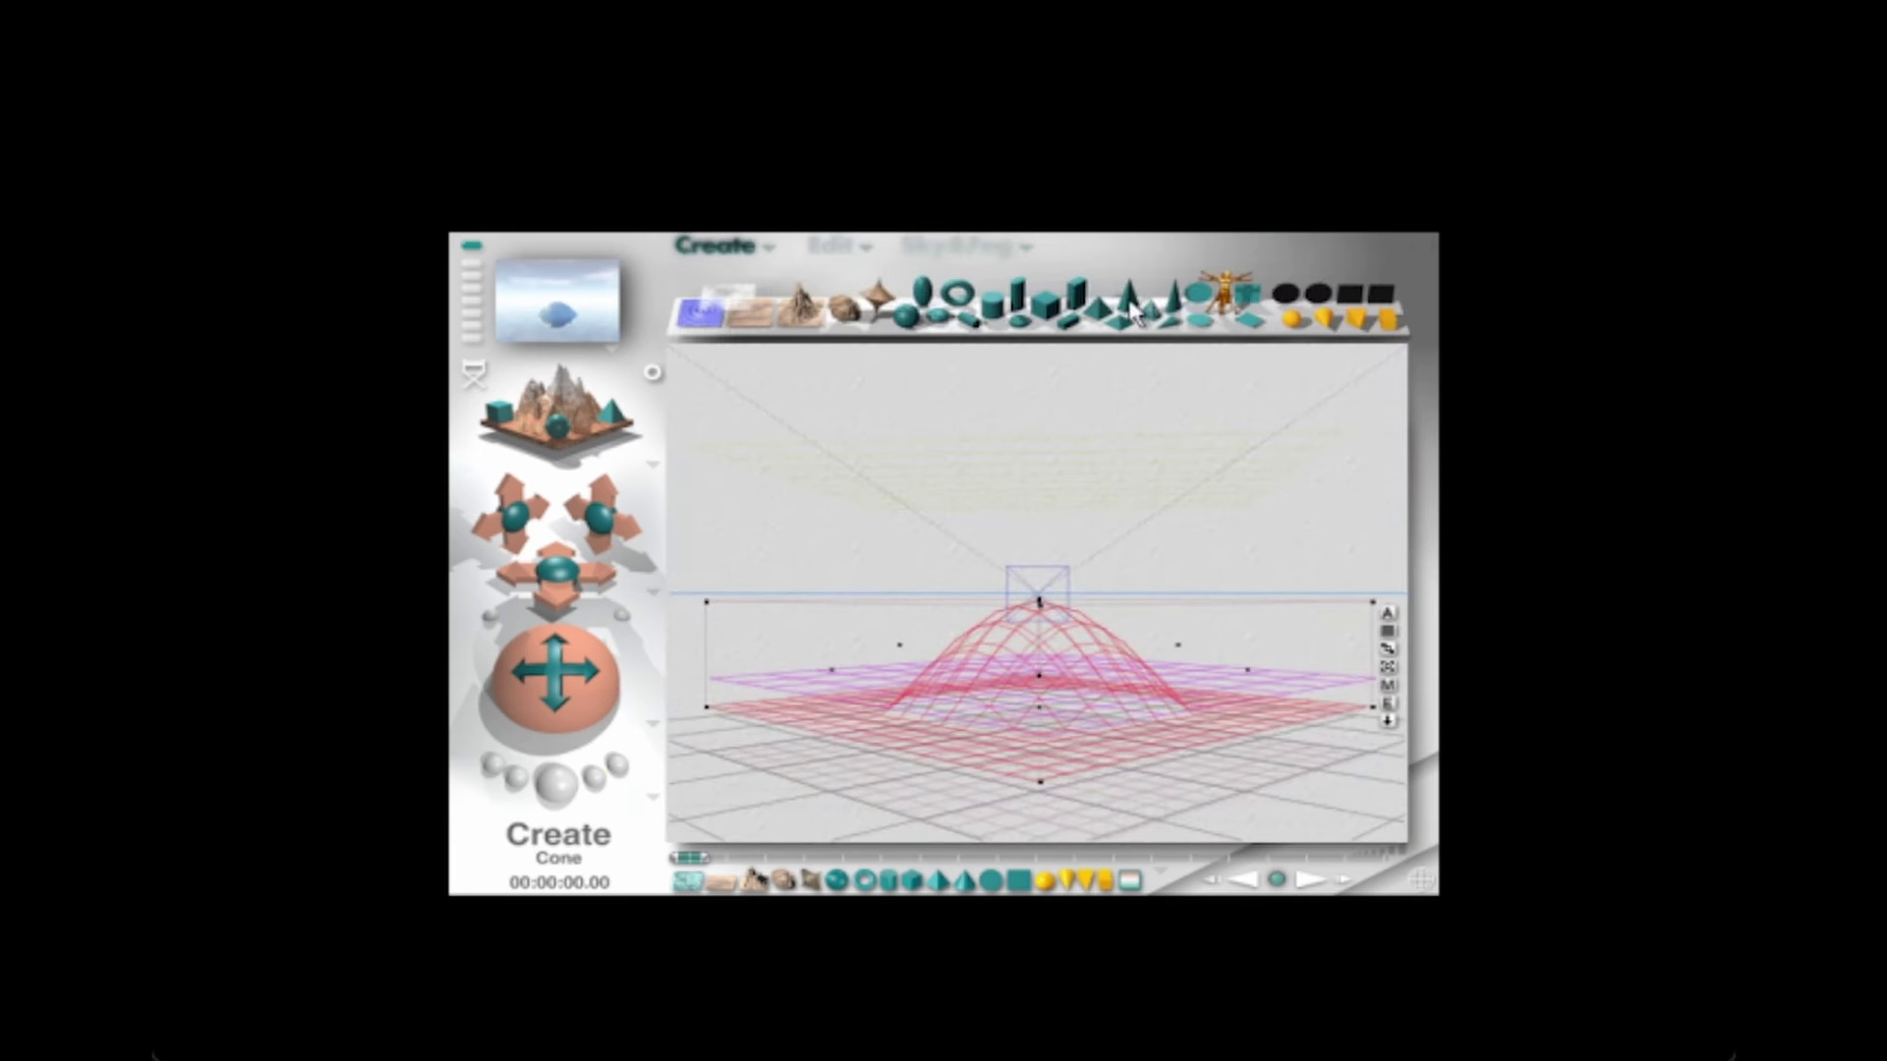
click(955, 291)
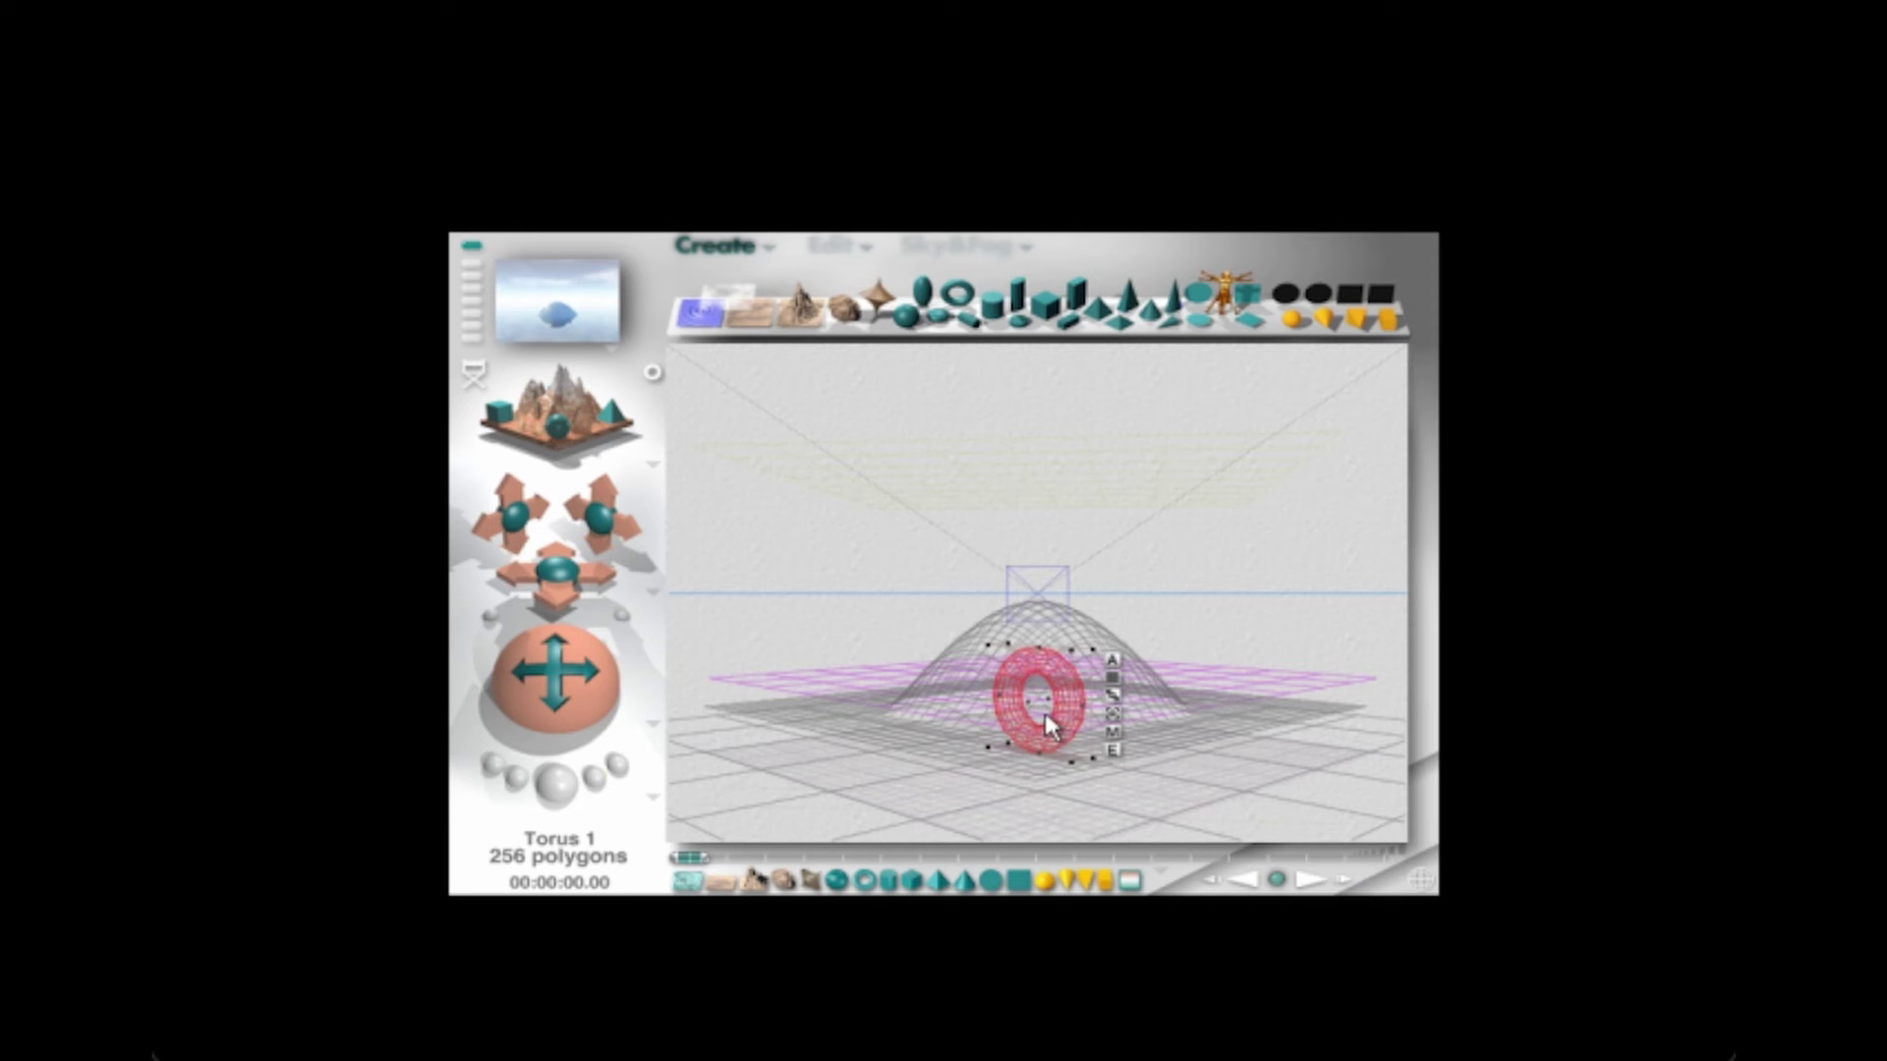
drag(1044, 715, 1066, 823)
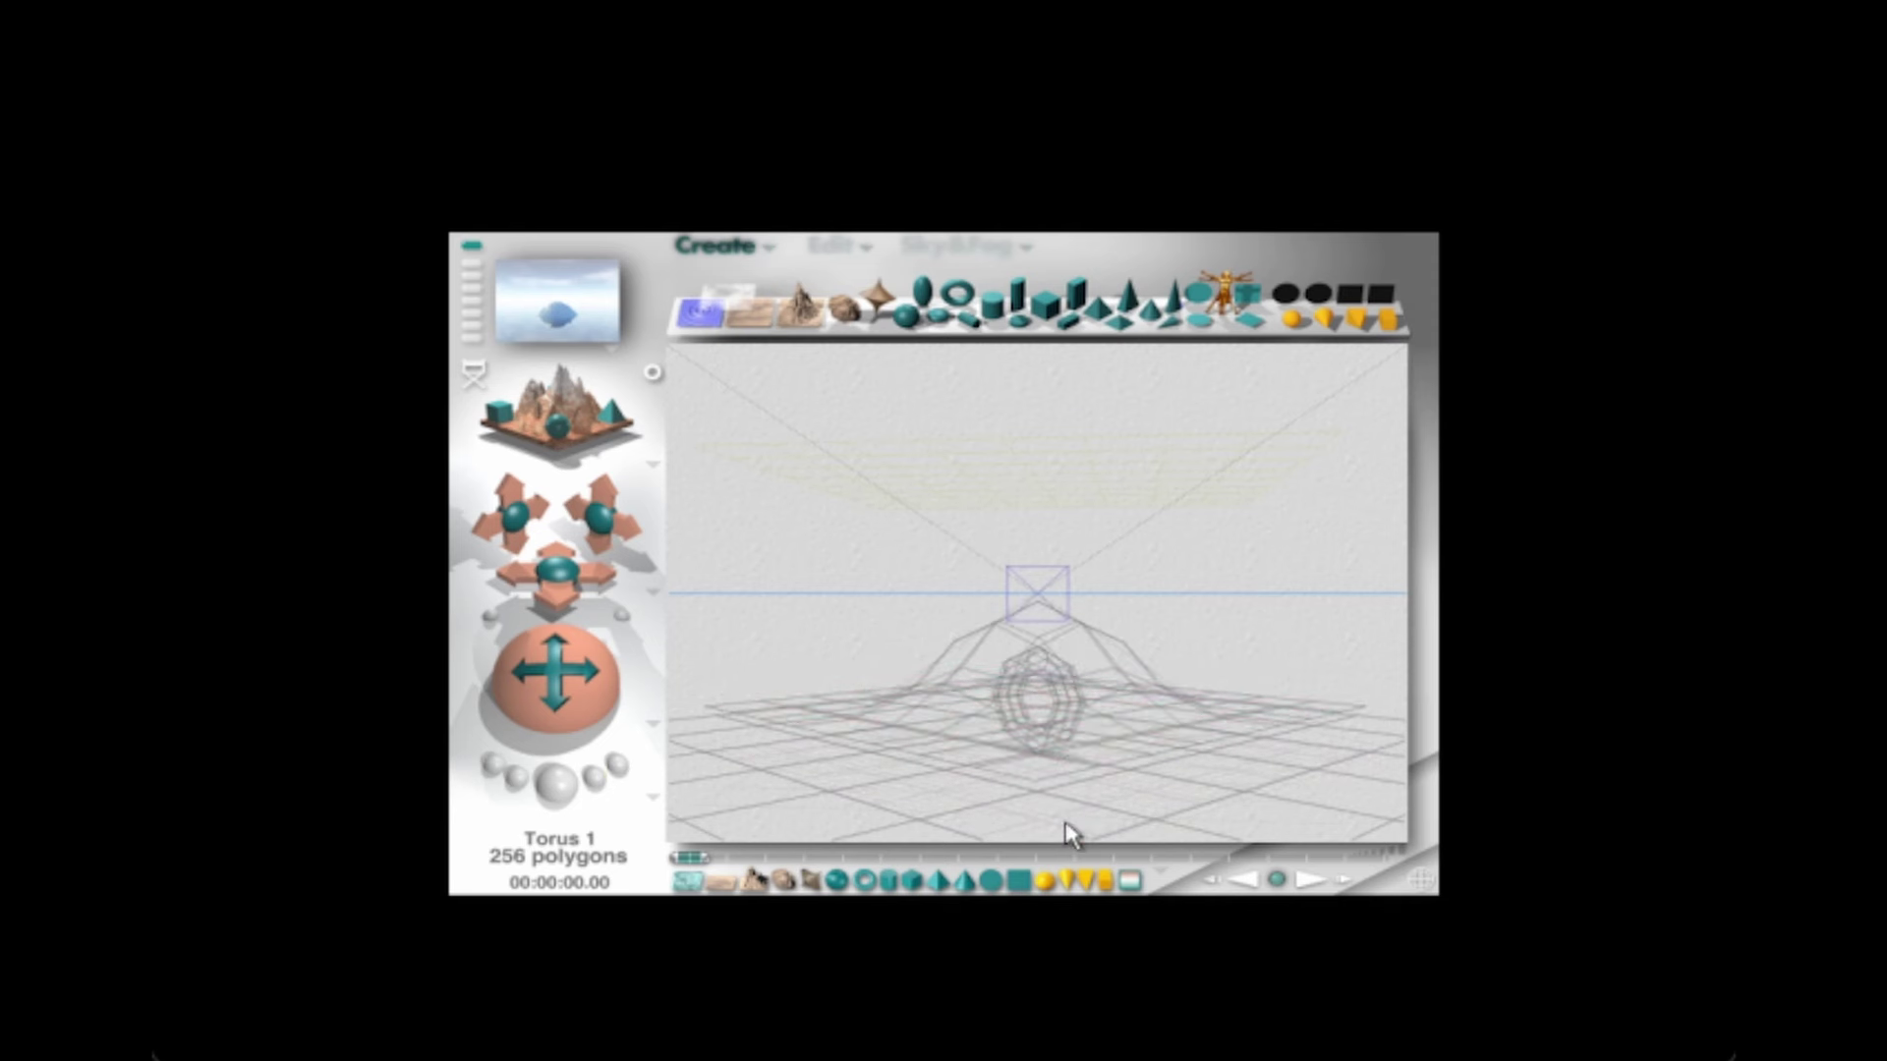
click(1042, 702)
drag(1039, 682, 1090, 753)
Step: Enlarge the torus above the dome terrain and rotate it to face the camera
click(1047, 678)
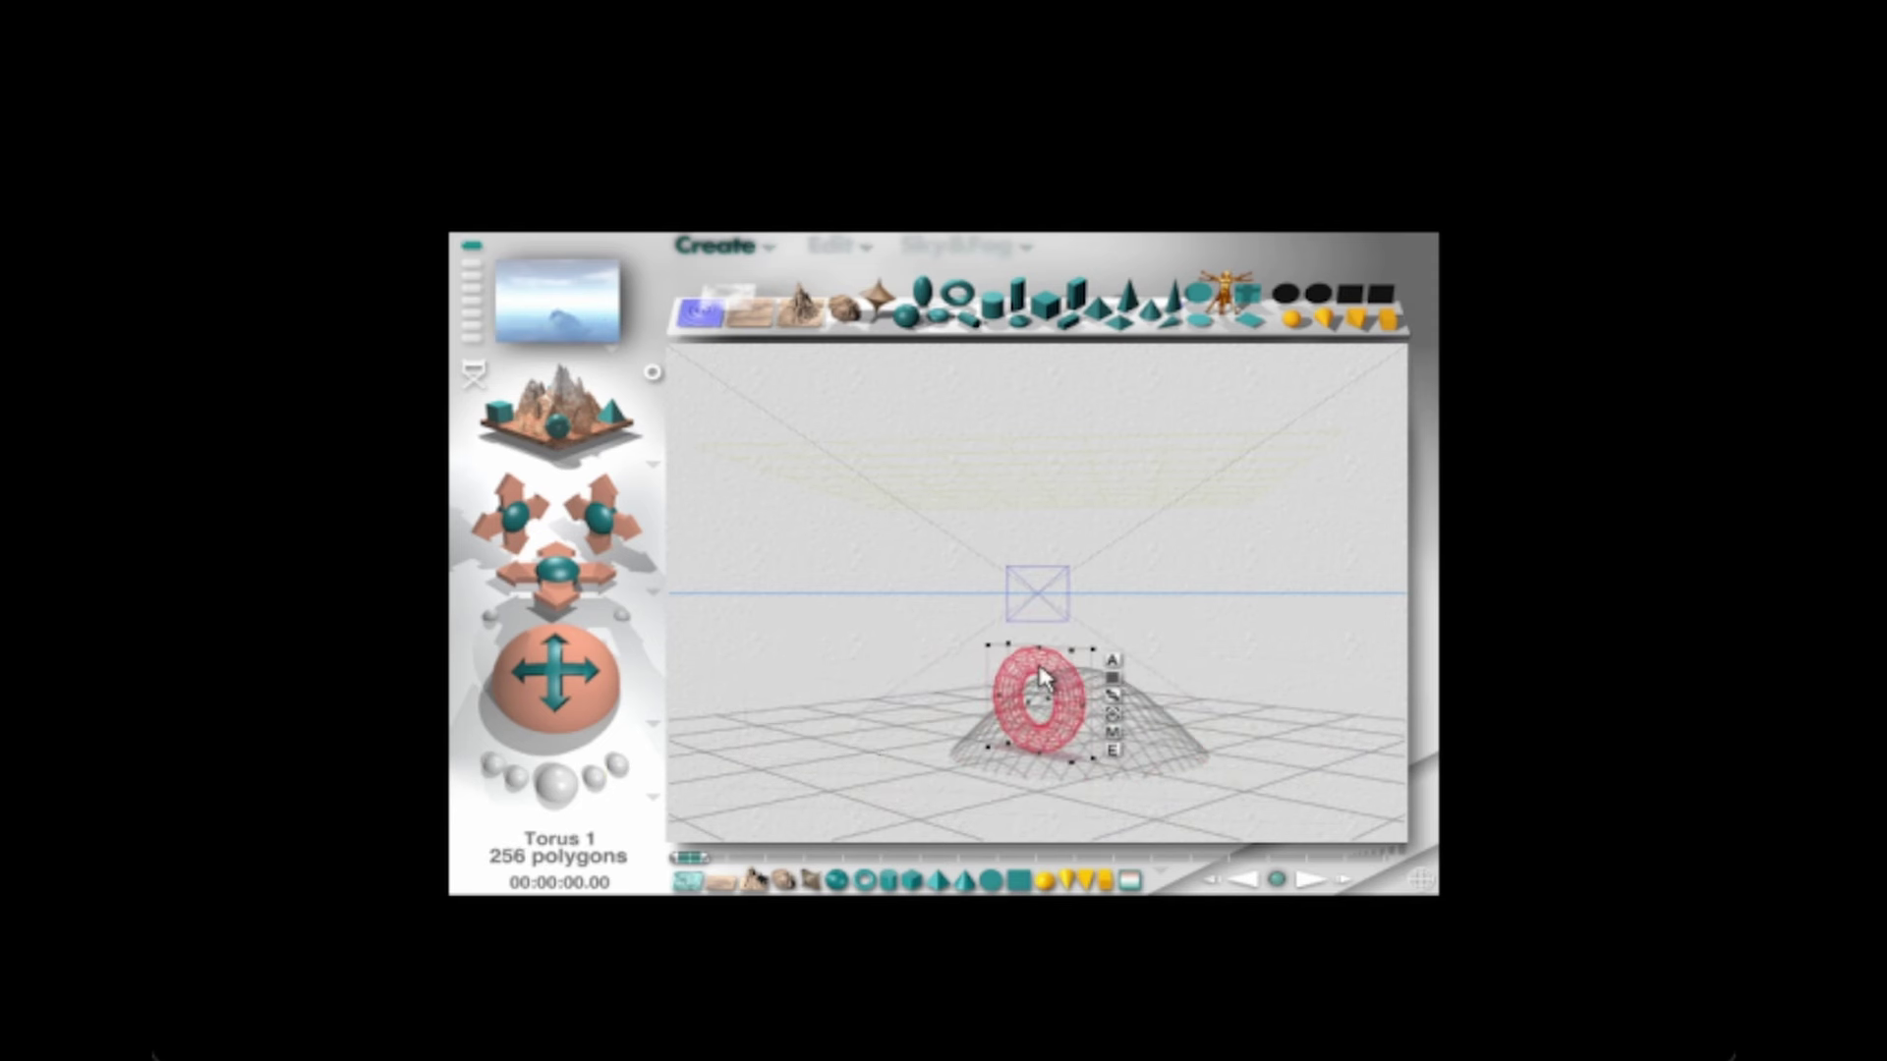
drag(1047, 678, 1185, 495)
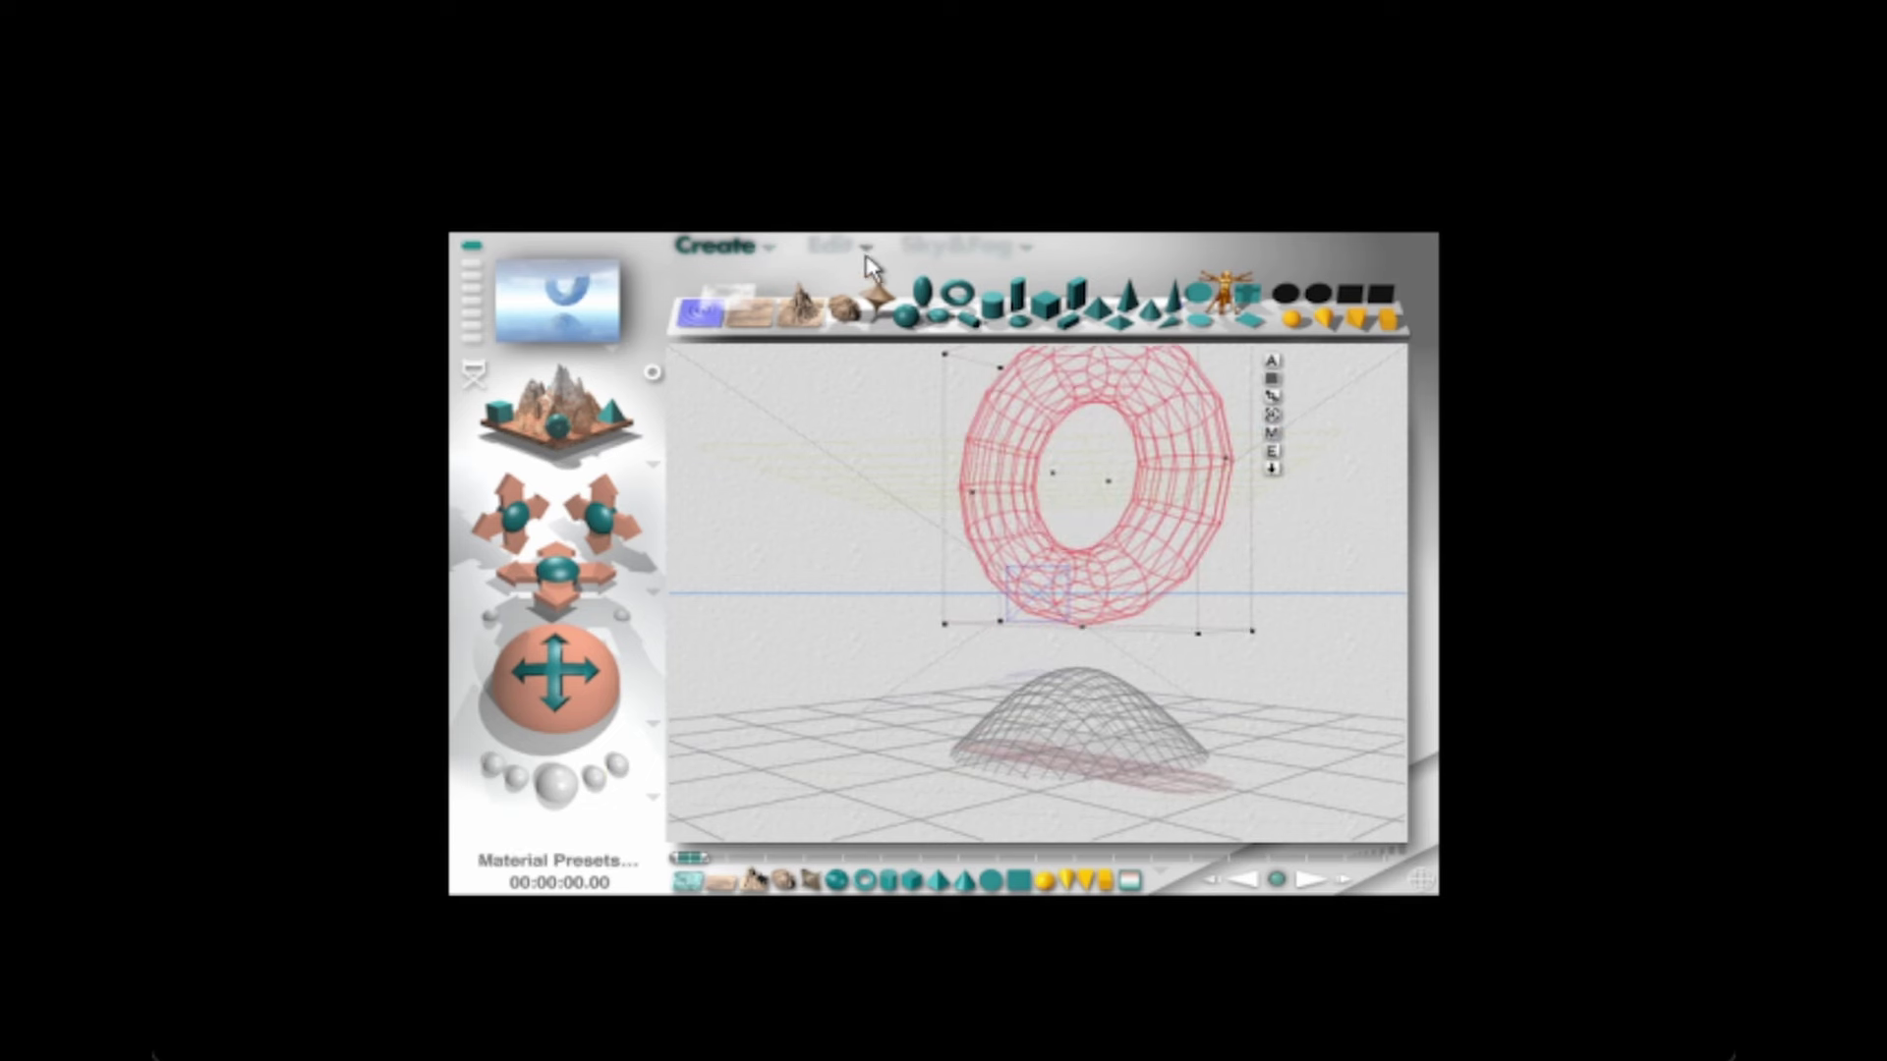
click(834, 248)
drag(937, 319, 914, 319)
Step: Raise the upper horizontal plane slightly, then render the scene and dismiss the render report
click(1018, 492)
click(985, 501)
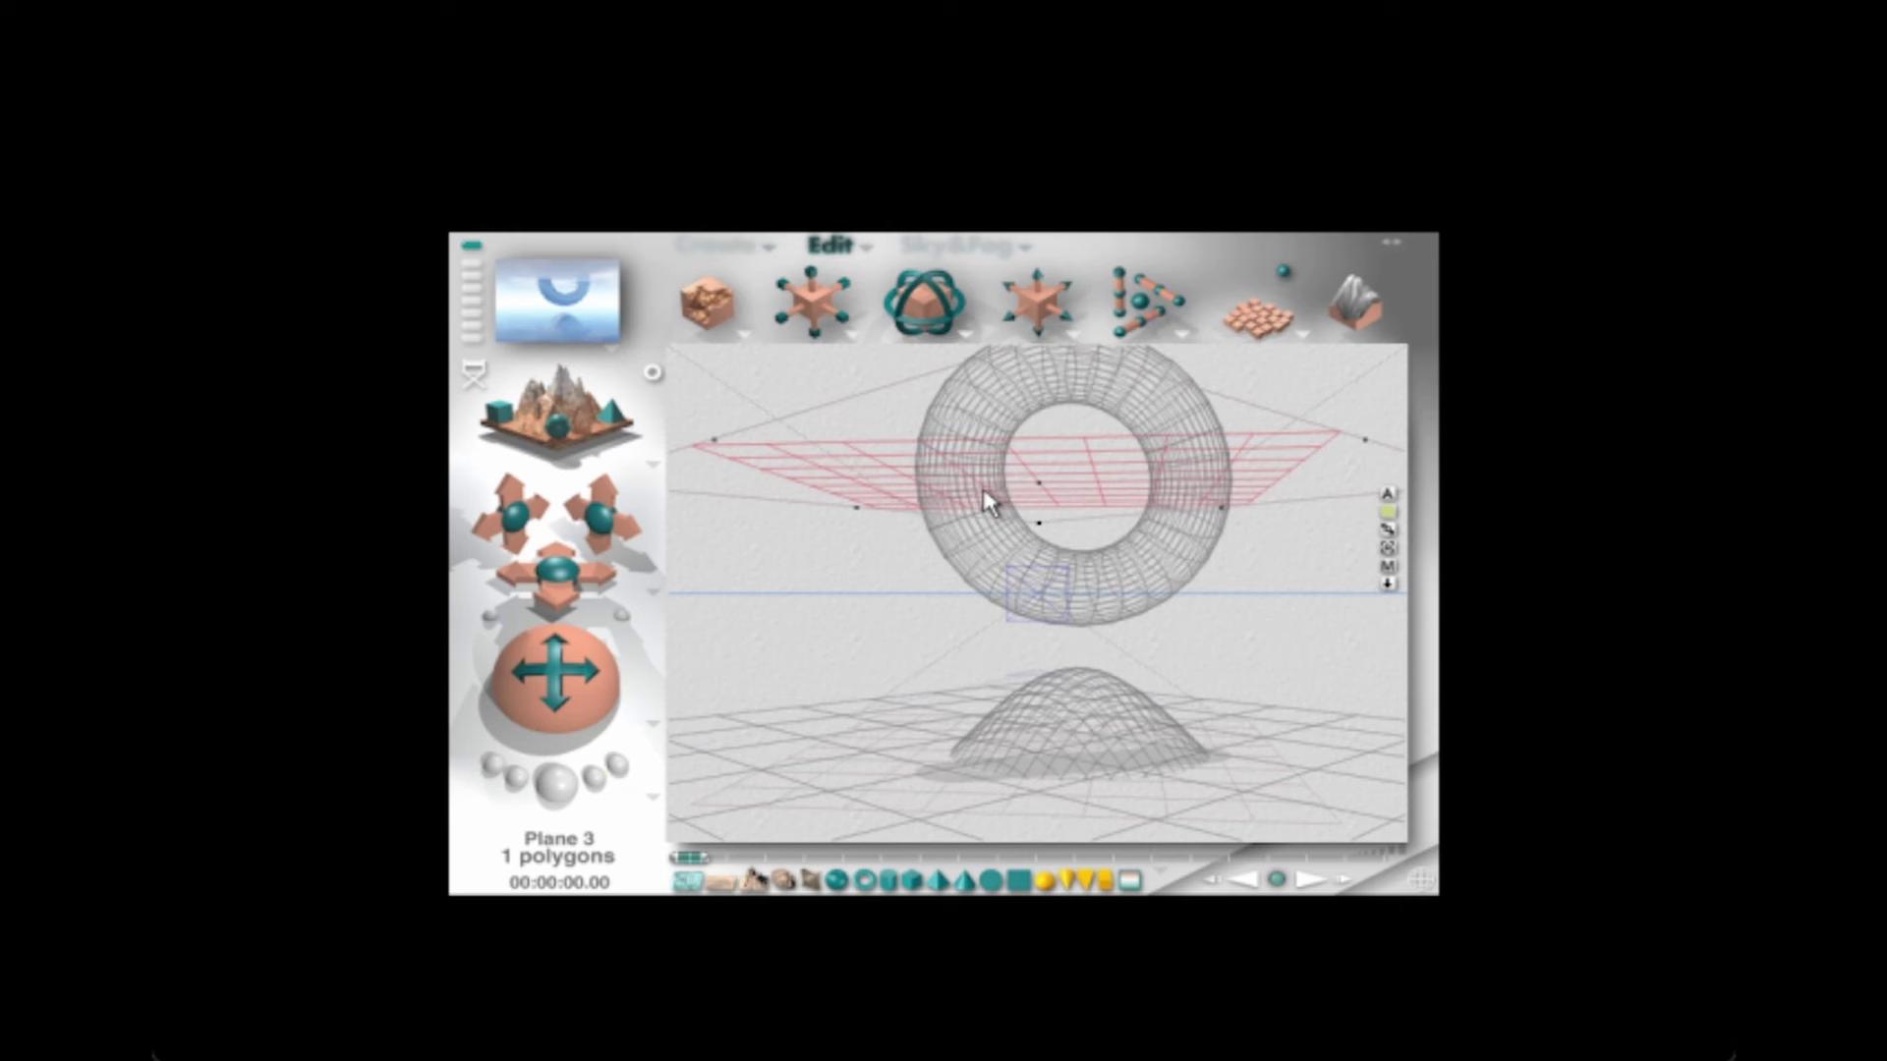
mouse_move(985, 501)
mouse_down()
mouse_move(953, 560)
mouse_move(995, 490)
mouse_up()
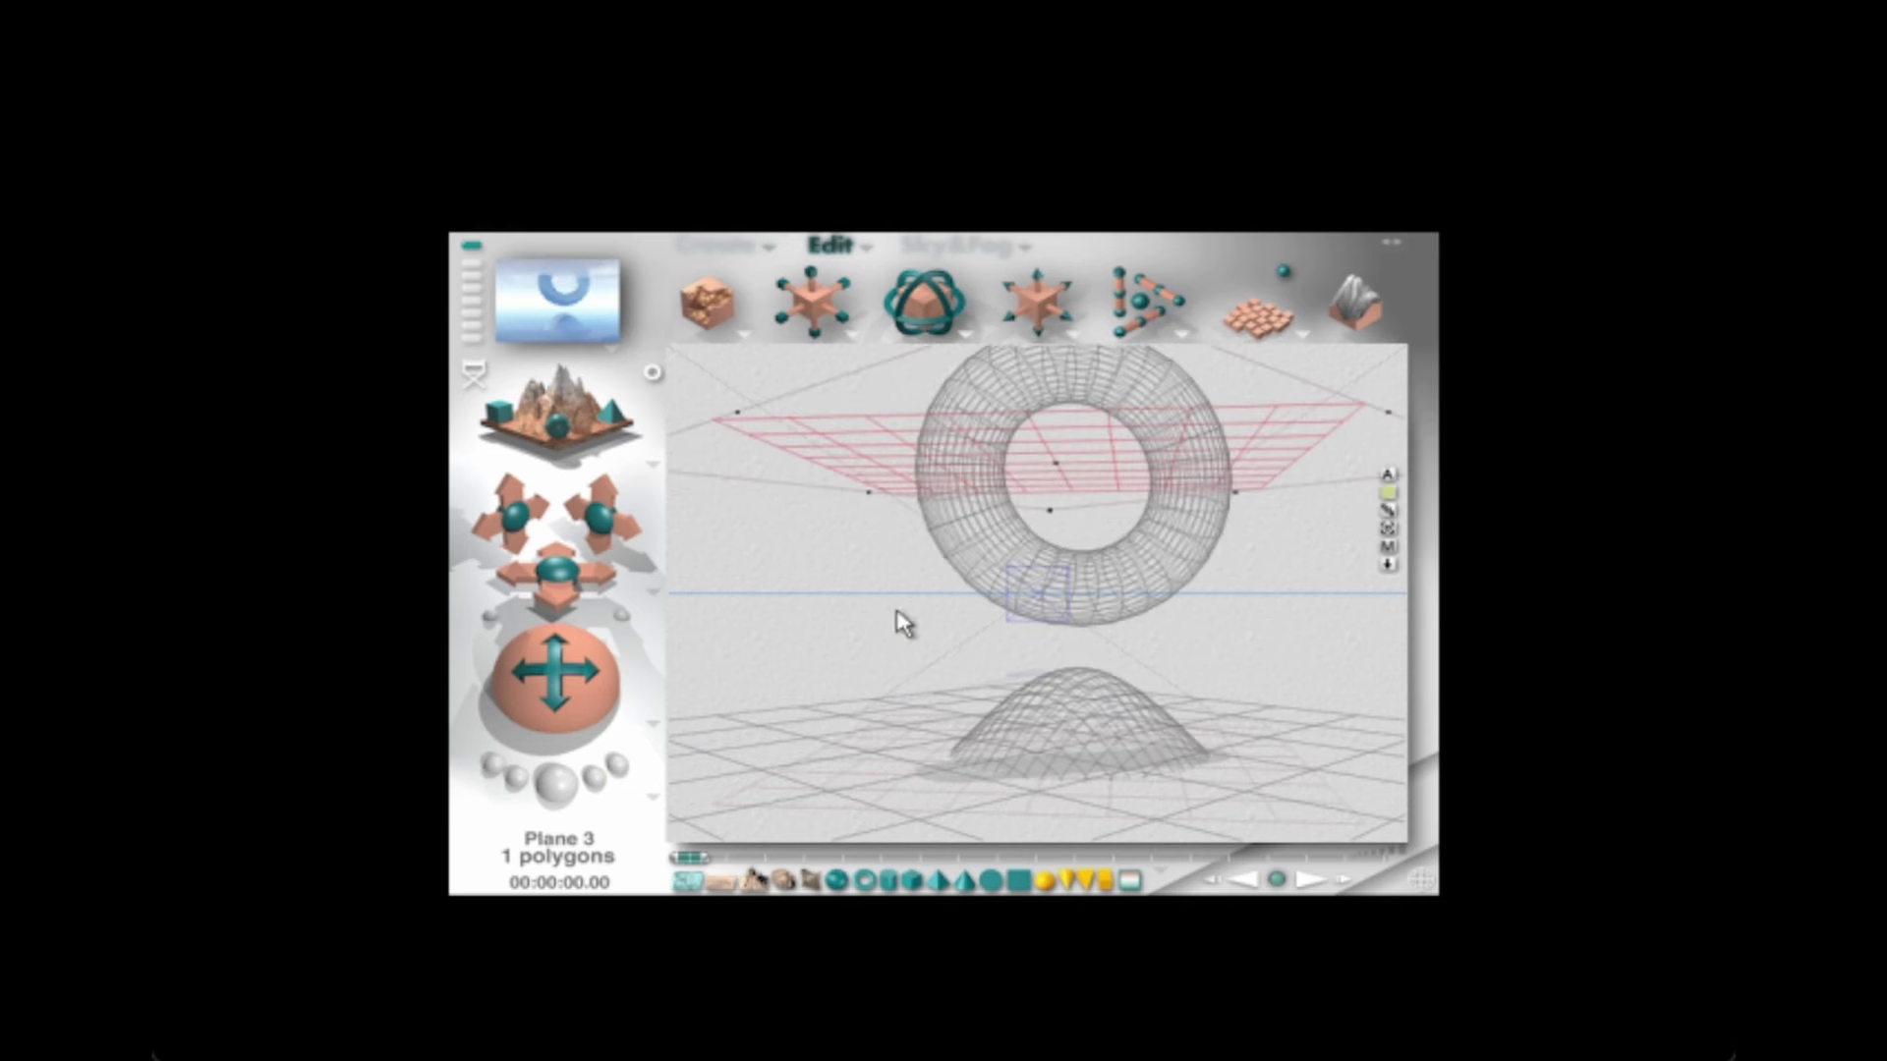
click(565, 798)
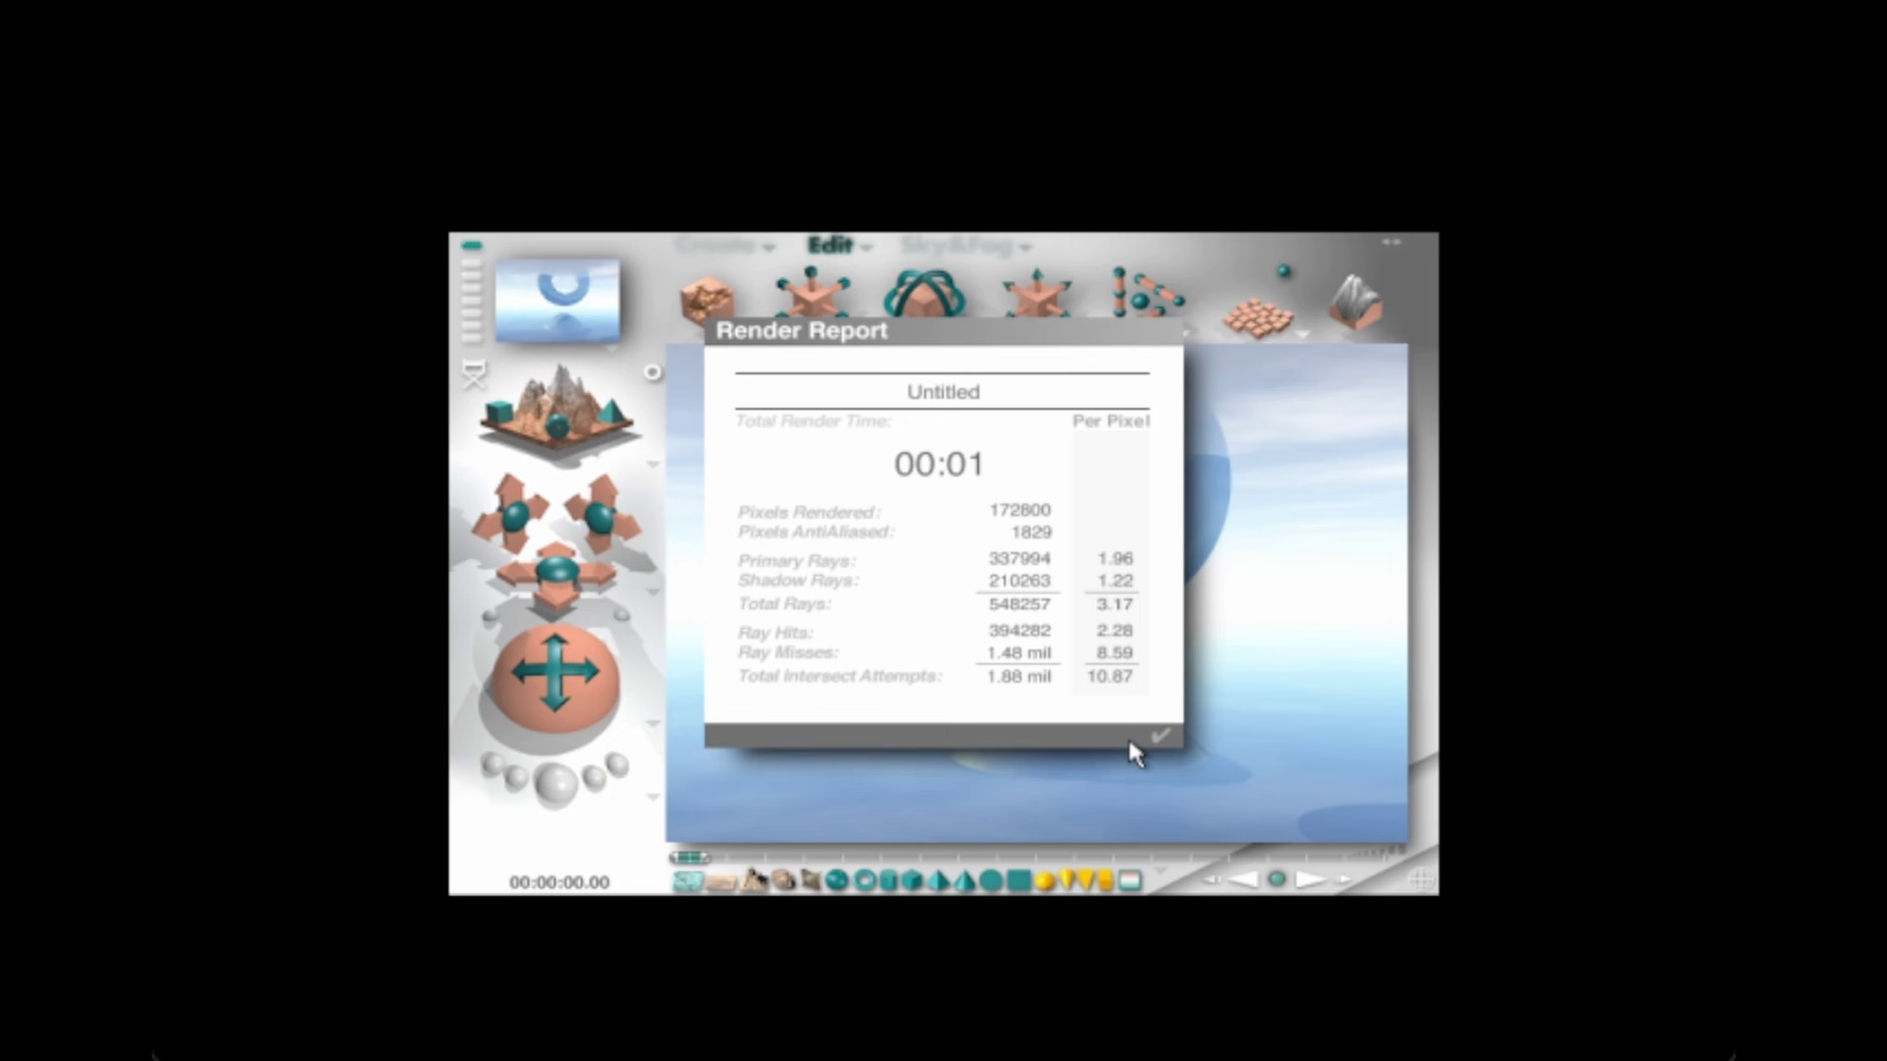
click(1142, 737)
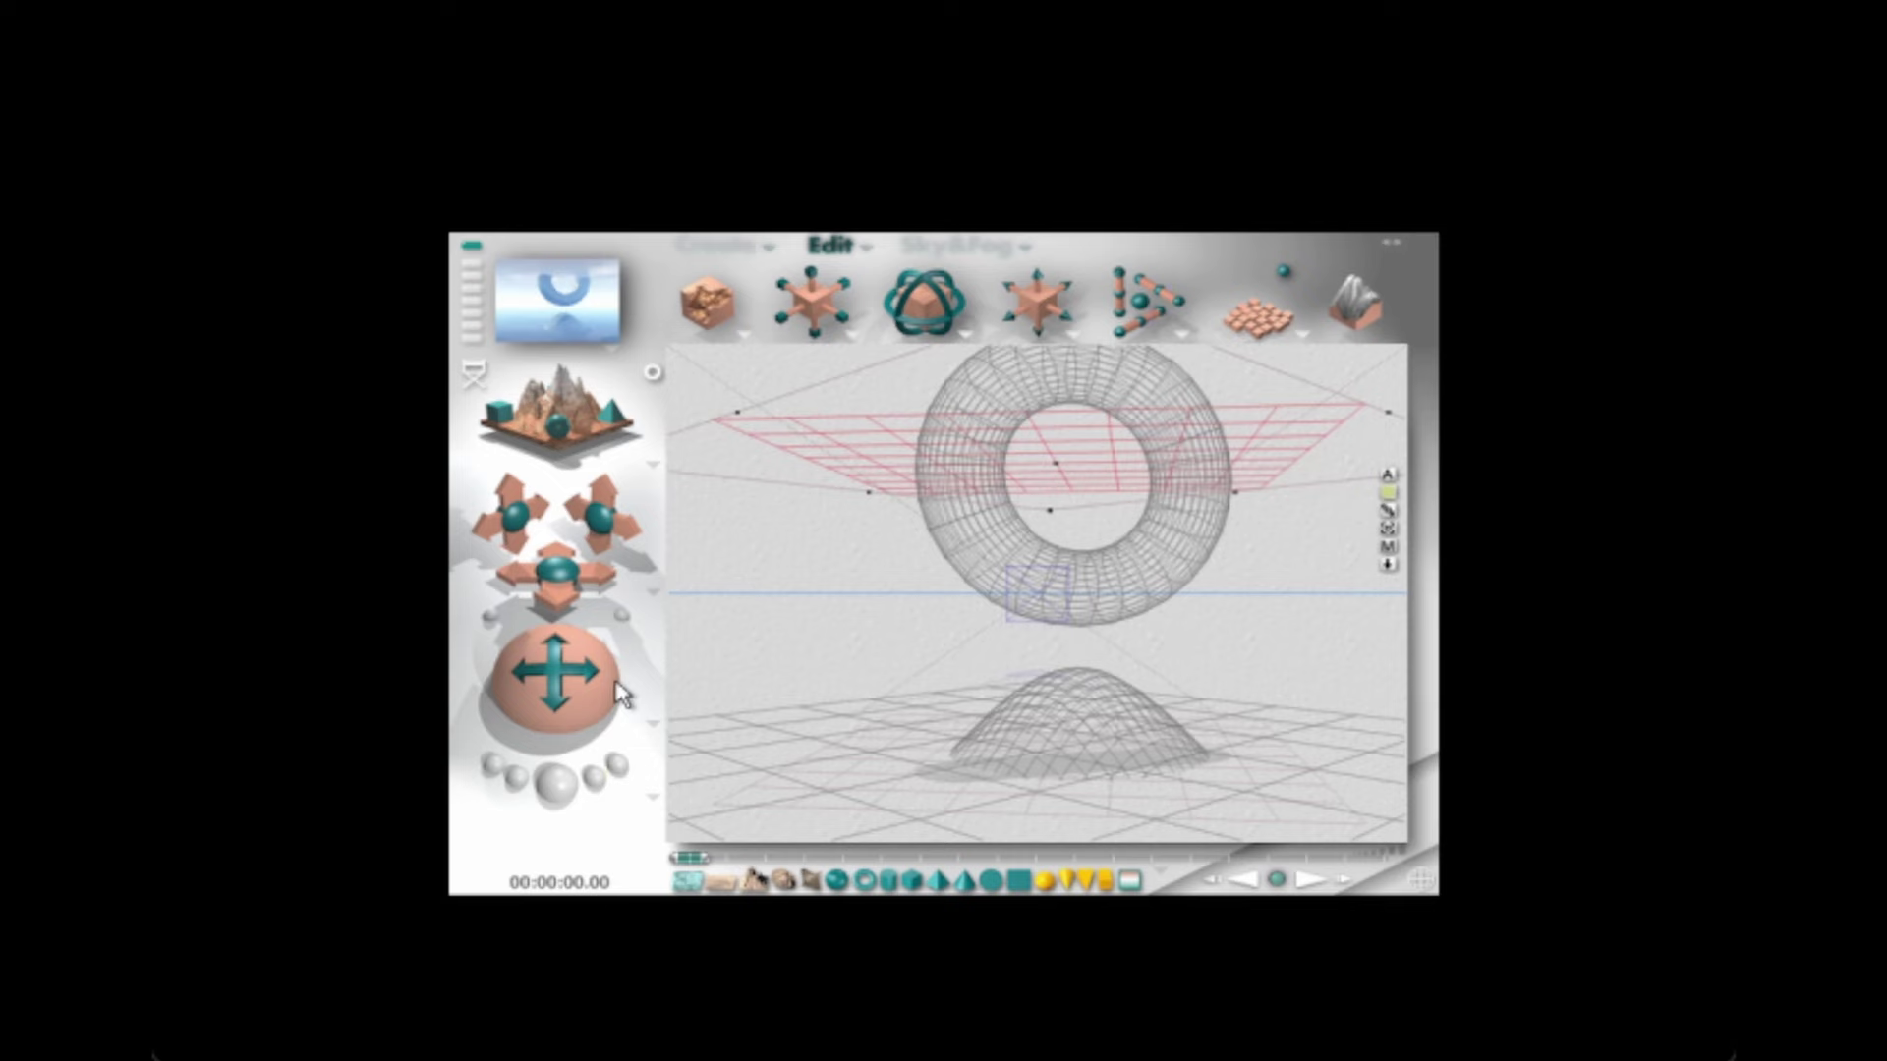
Step: Orbit the camera to view the torus from its side, and close Bryce 3D
drag(611, 678, 619, 693)
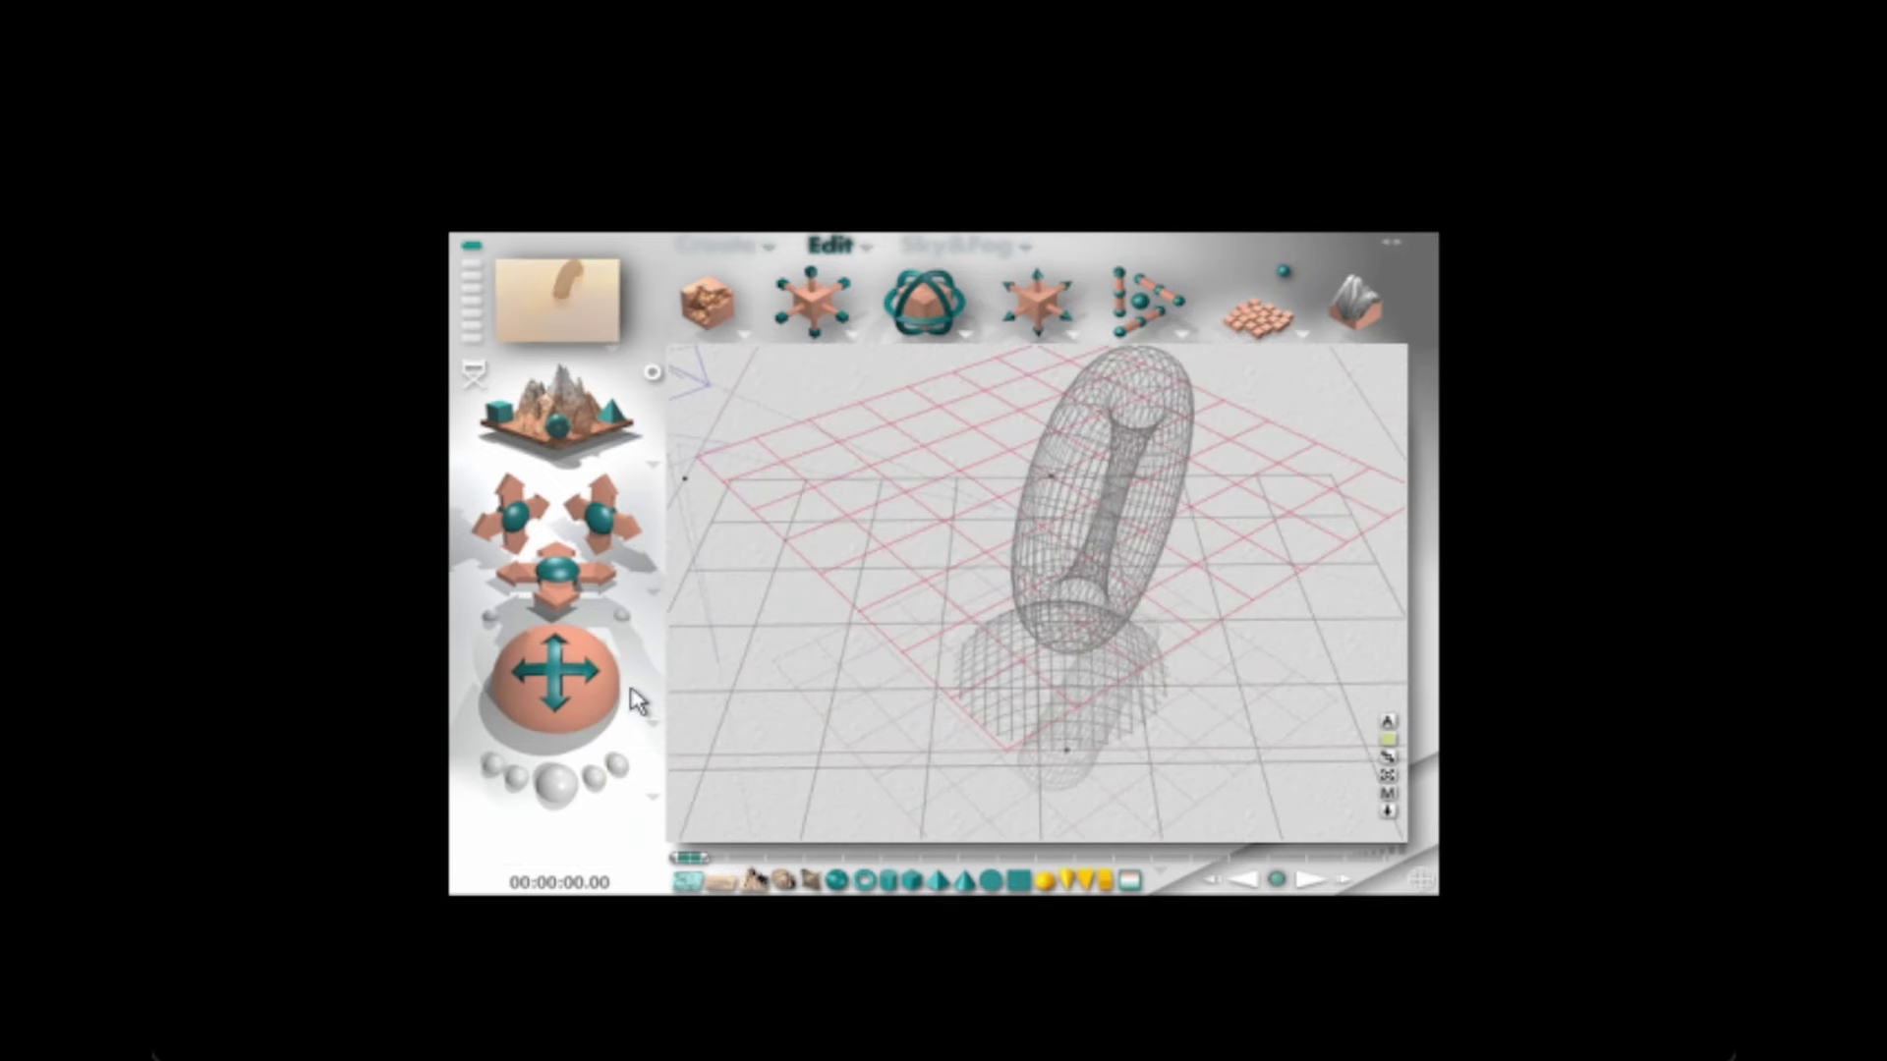
click(1718, 19)
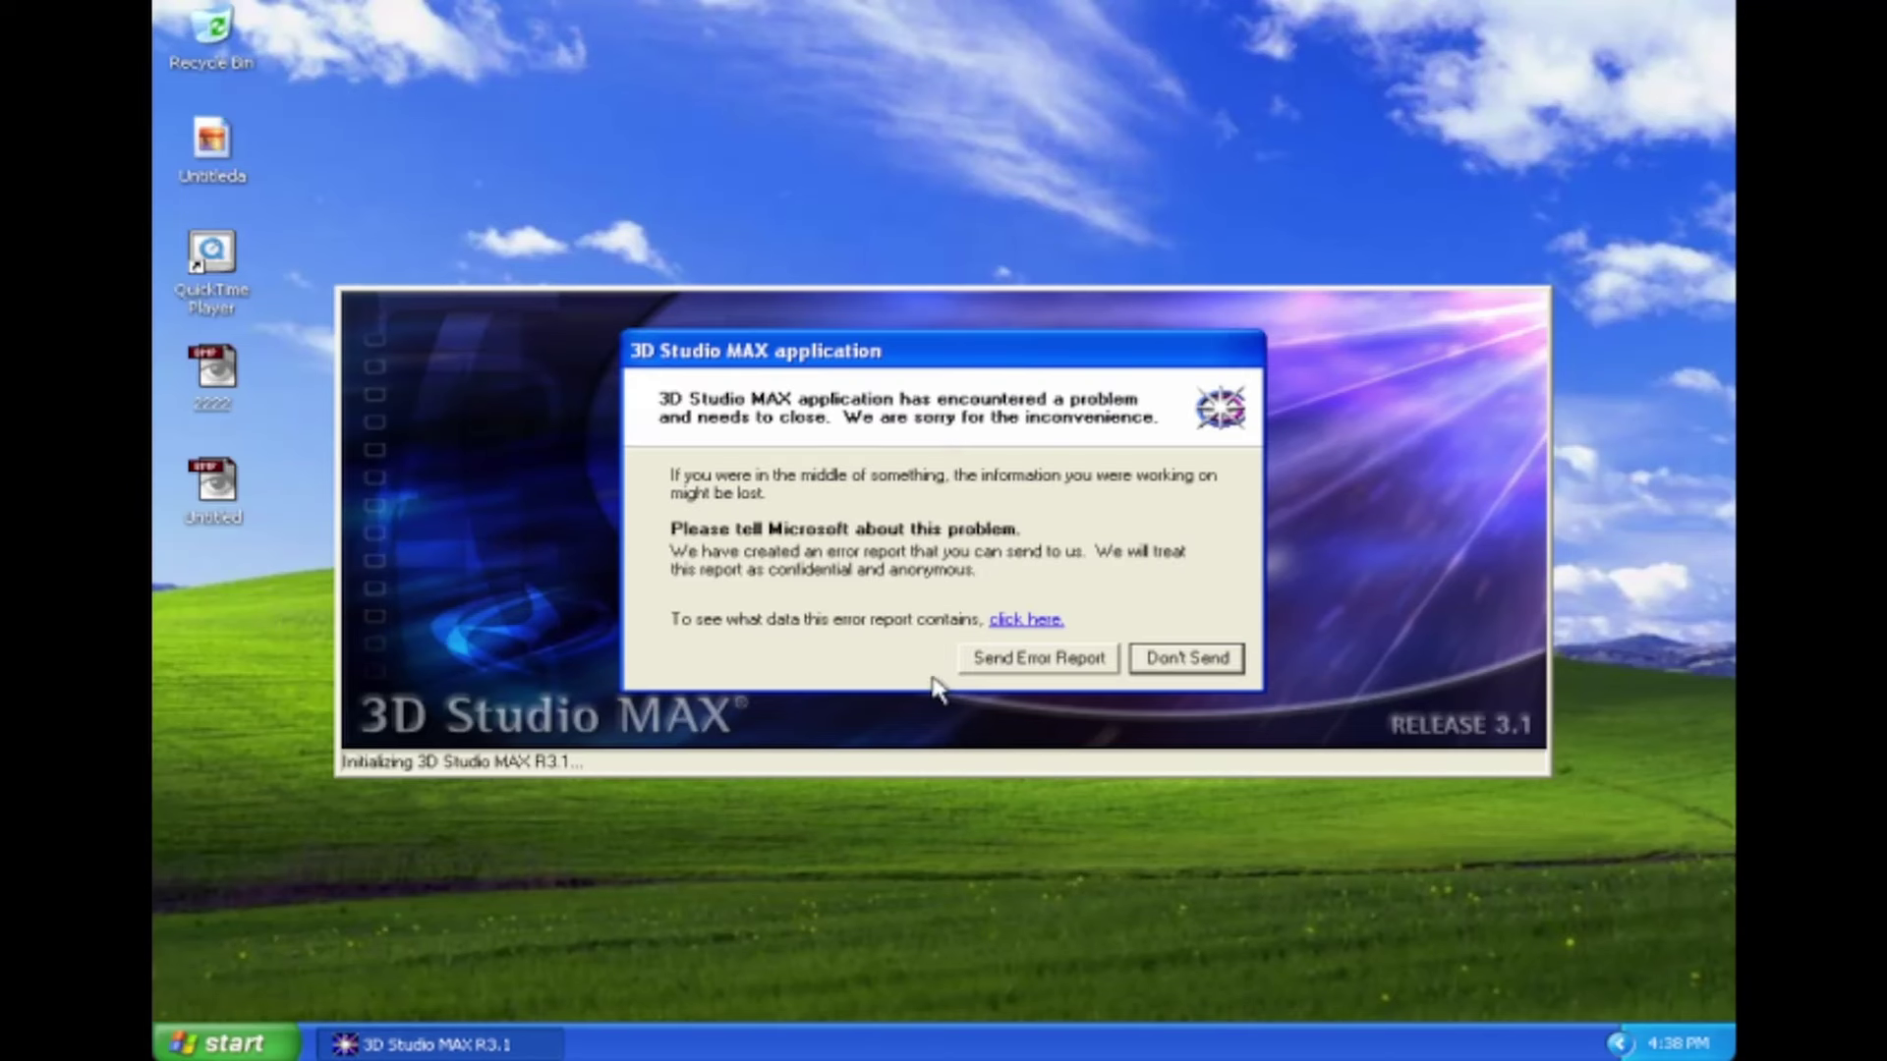
Step: Dismiss the 3D Studio MAX crash dialog without sending an error report
click(1152, 655)
key(Return)
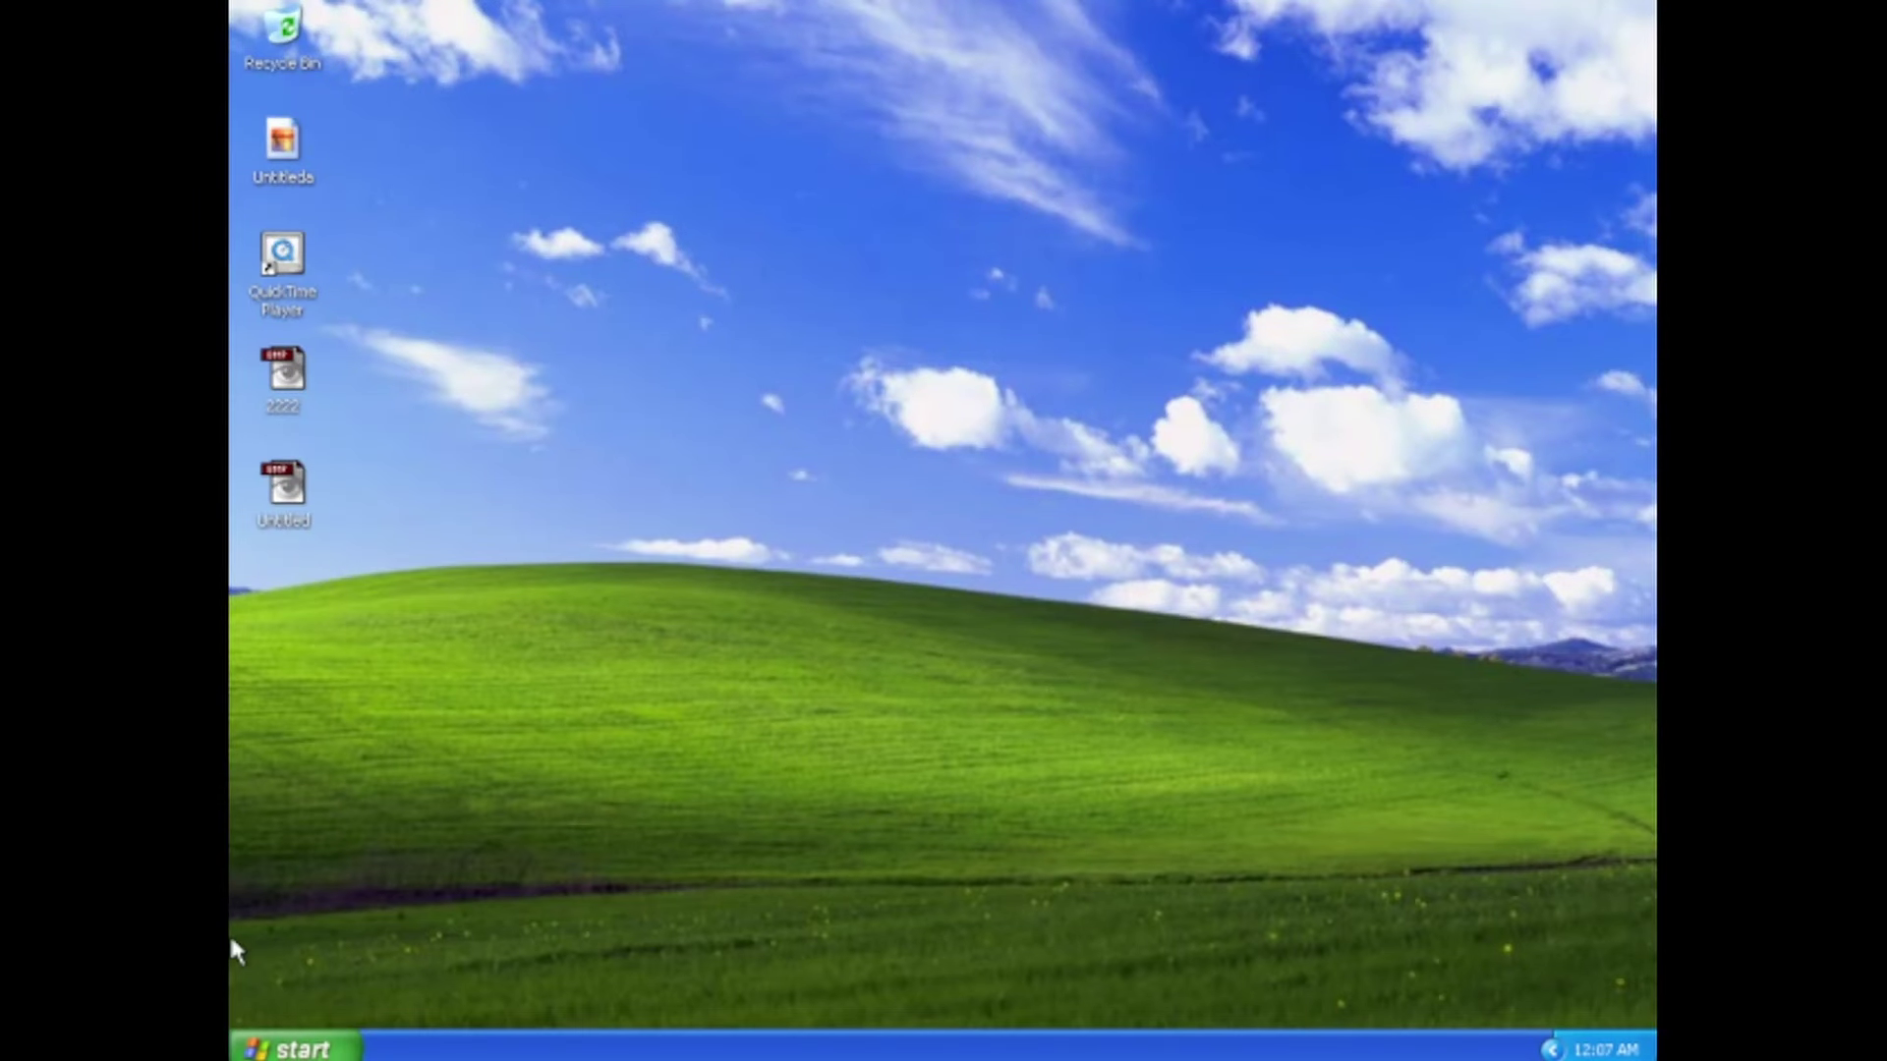
Step: Launch Blender 2.04, the Blender version with the orange logo
click(283, 1039)
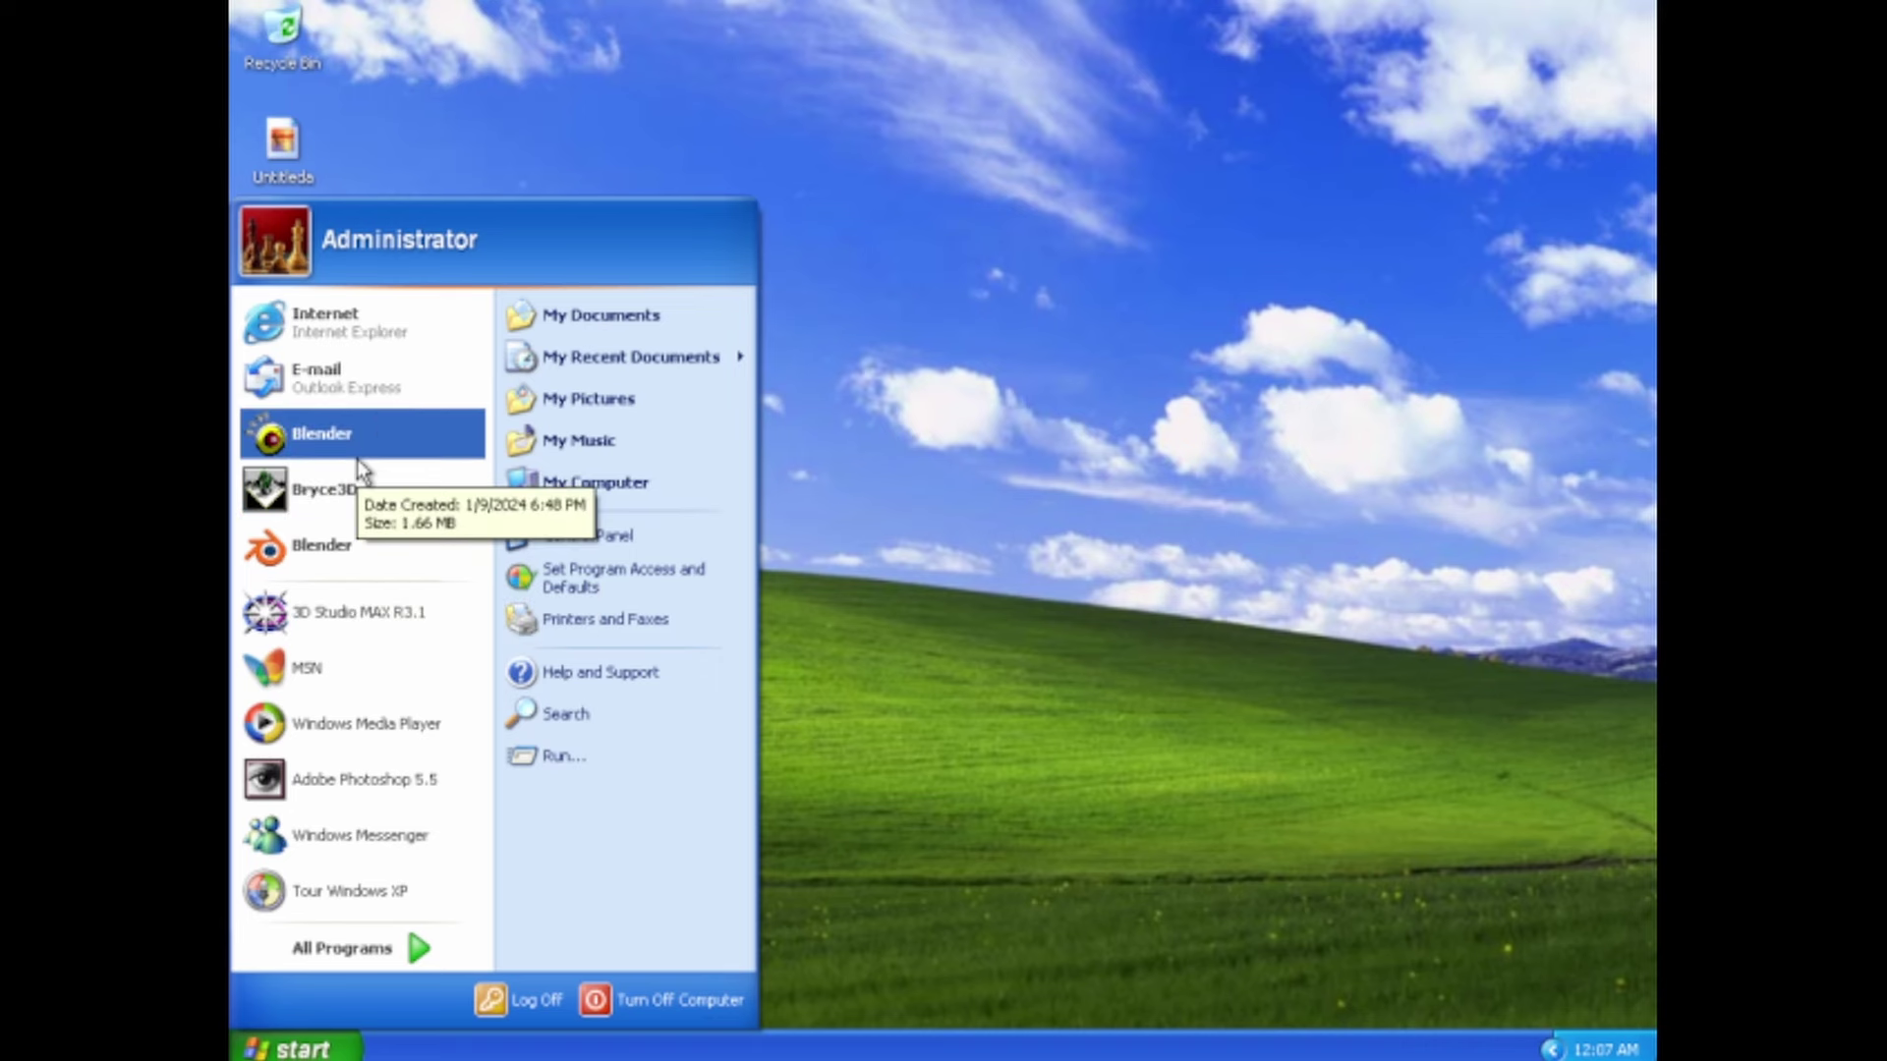
click(408, 555)
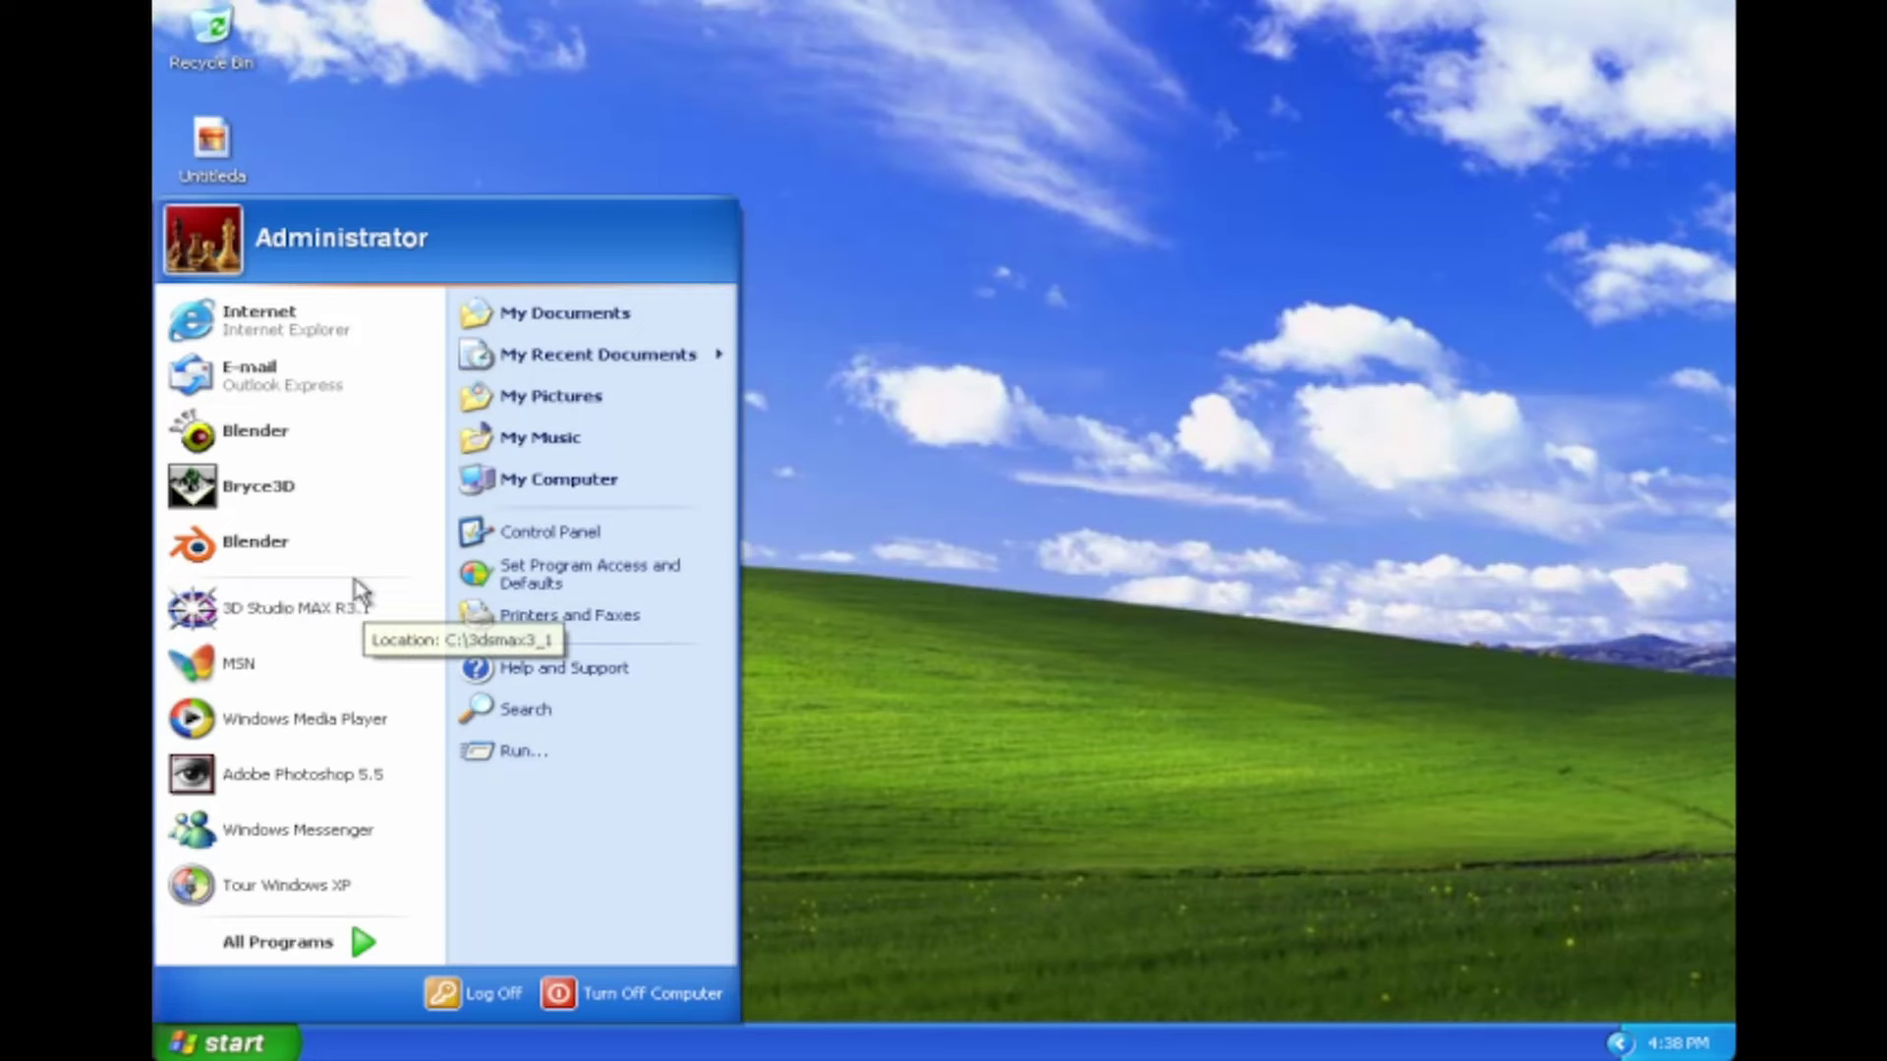
click(347, 556)
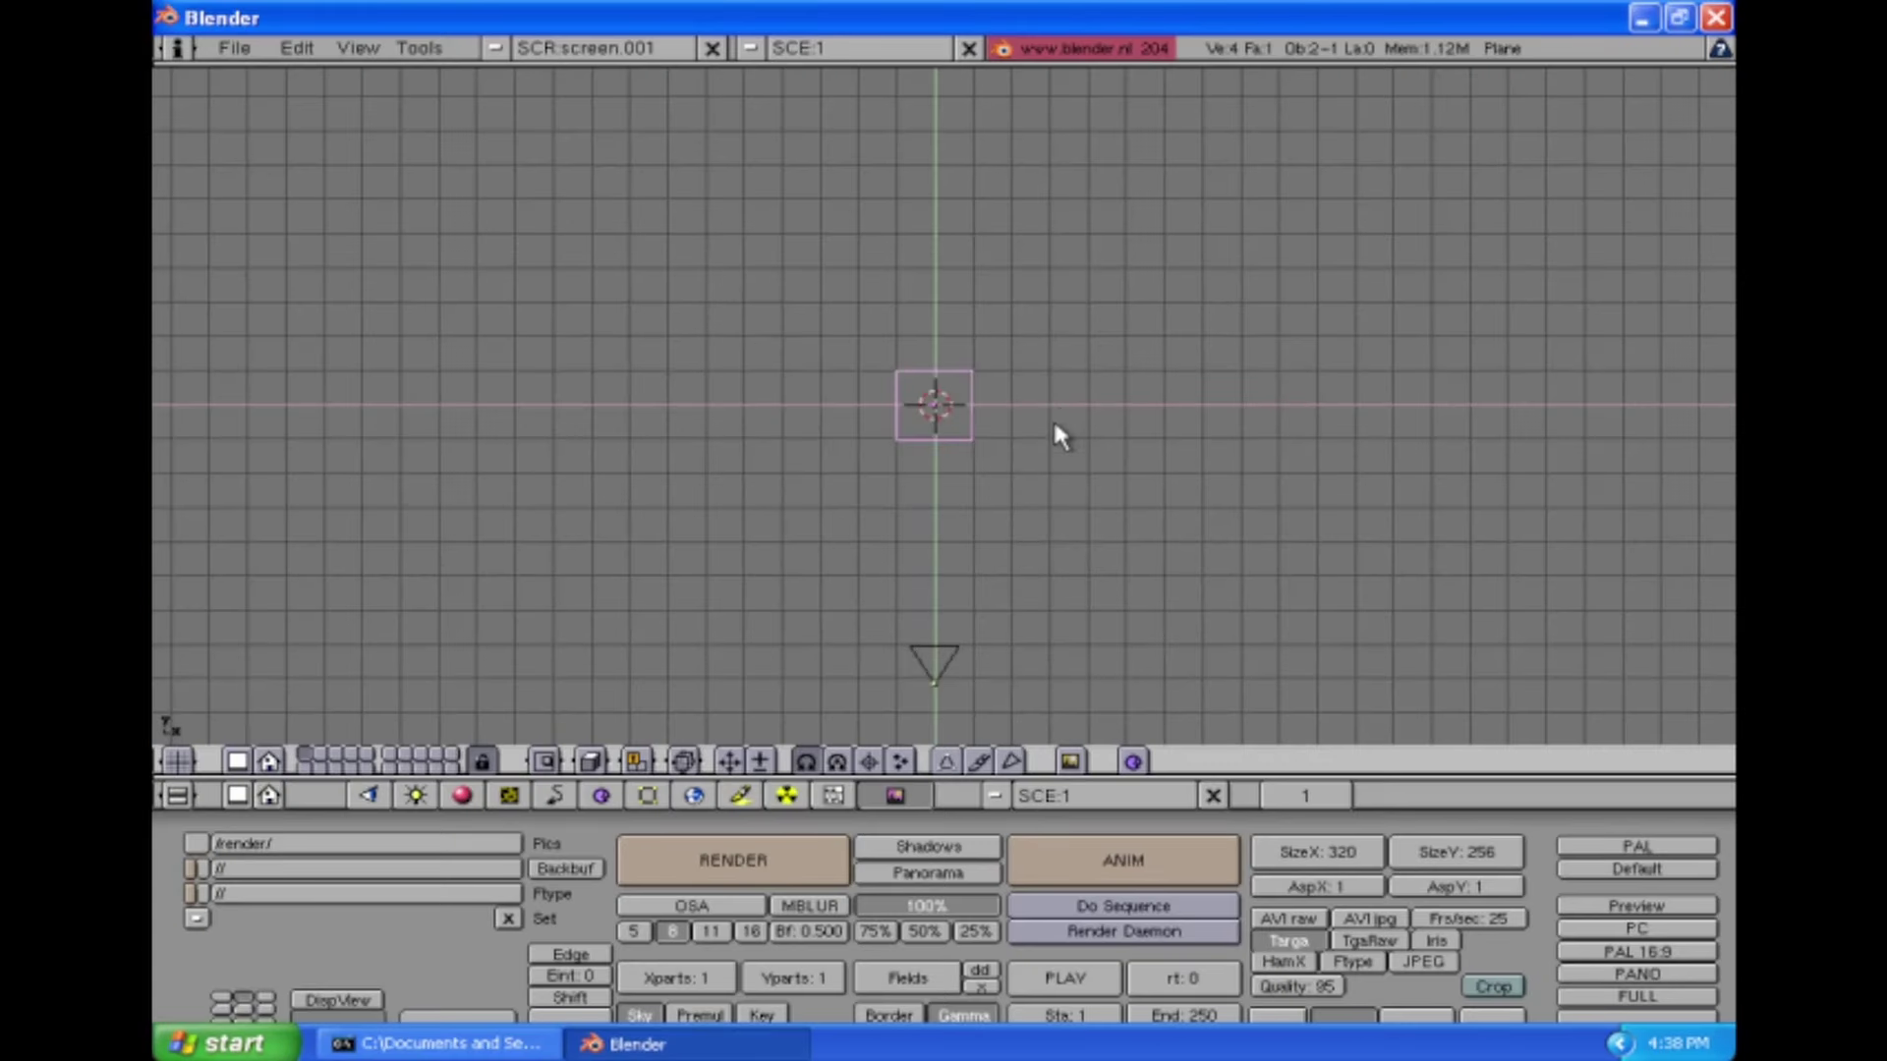
Step: Add a cube mesh at the 3D cursor on the default plane
middle_drag(1054, 424, 983, 92)
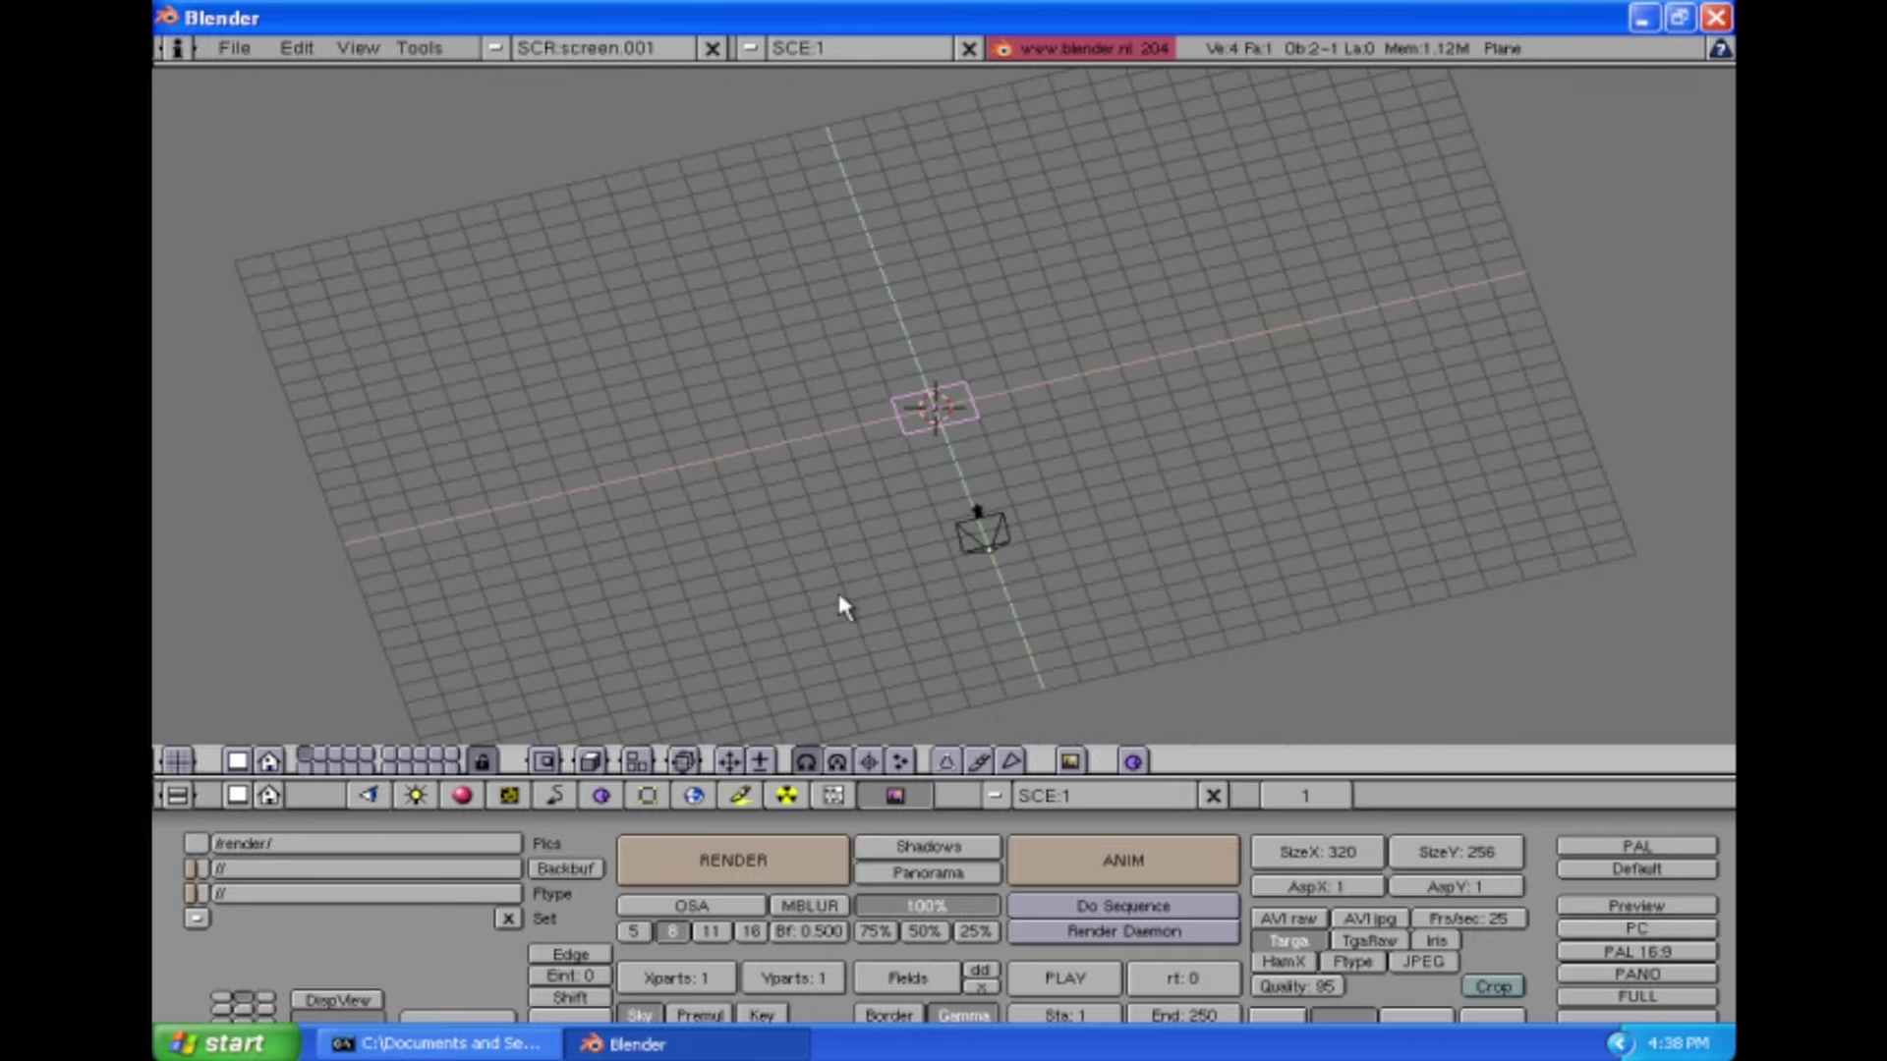
middle_drag(838, 596, 865, 420)
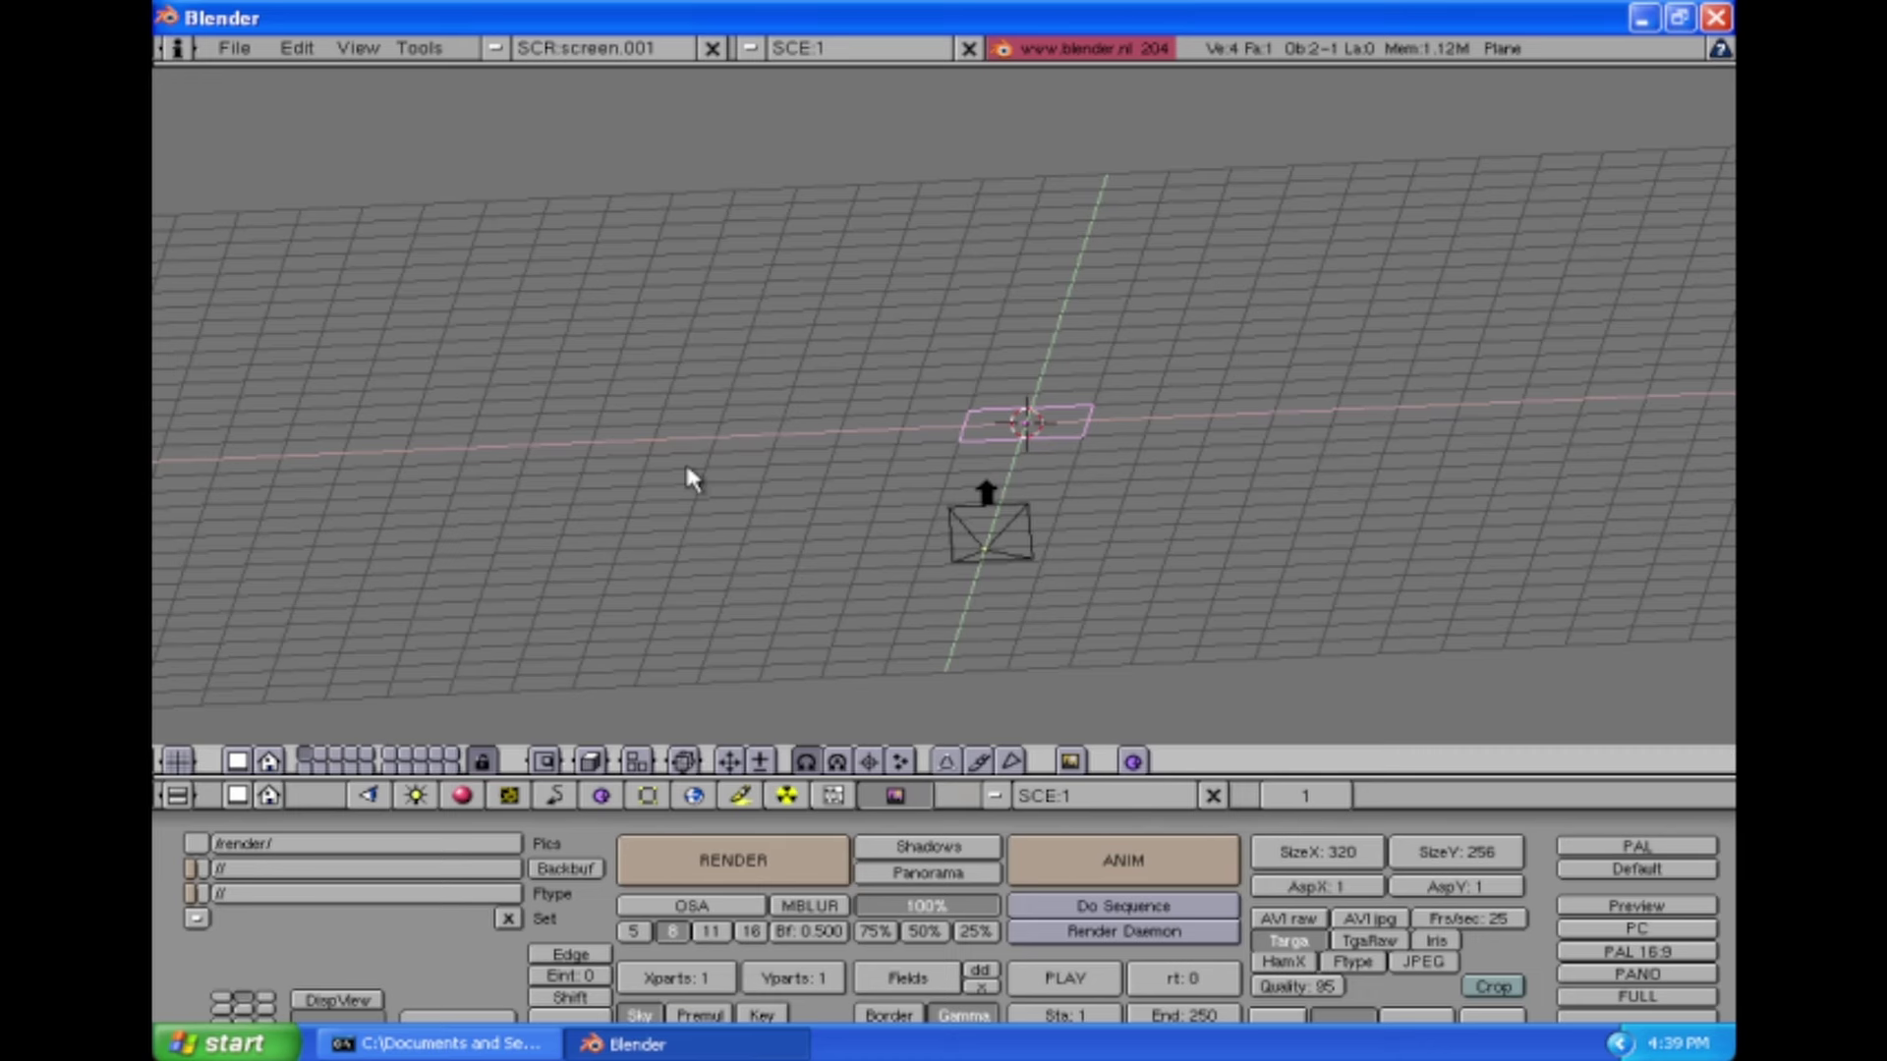
middle_drag(686, 470, 741, 505)
click(307, 54)
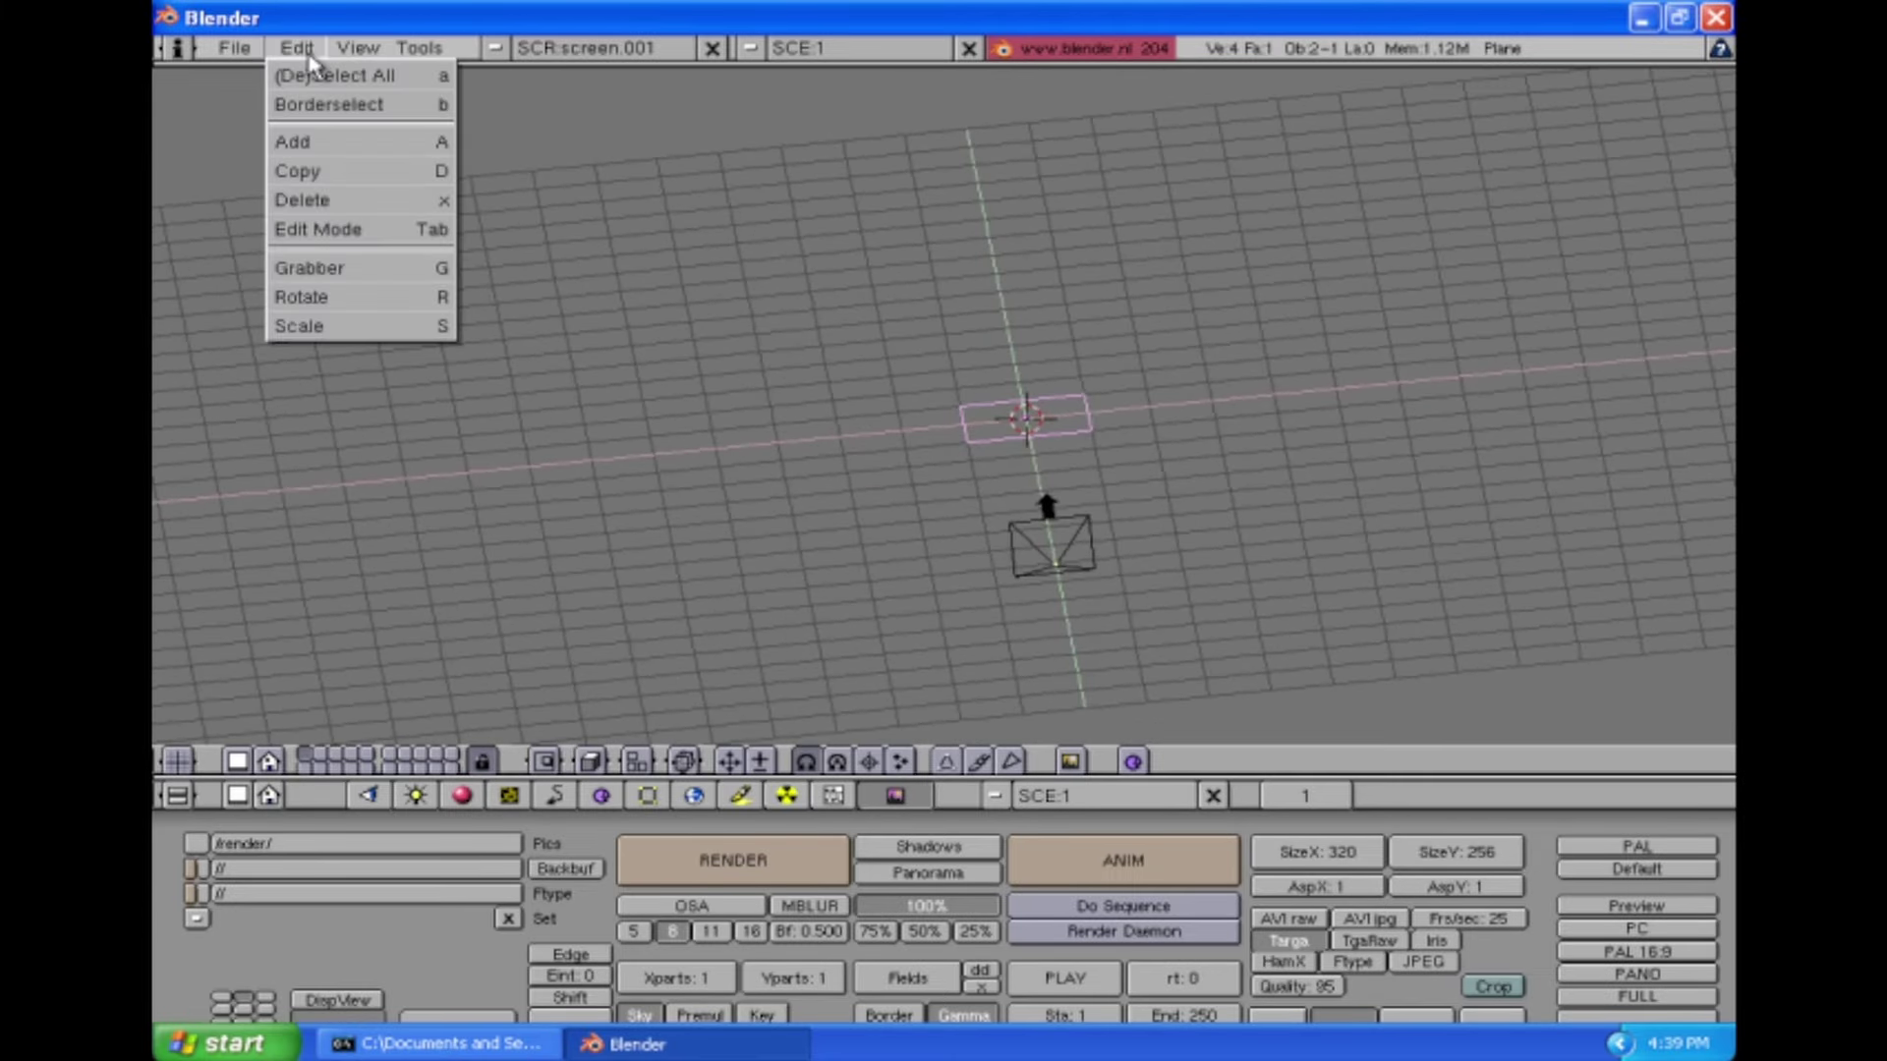
click(378, 143)
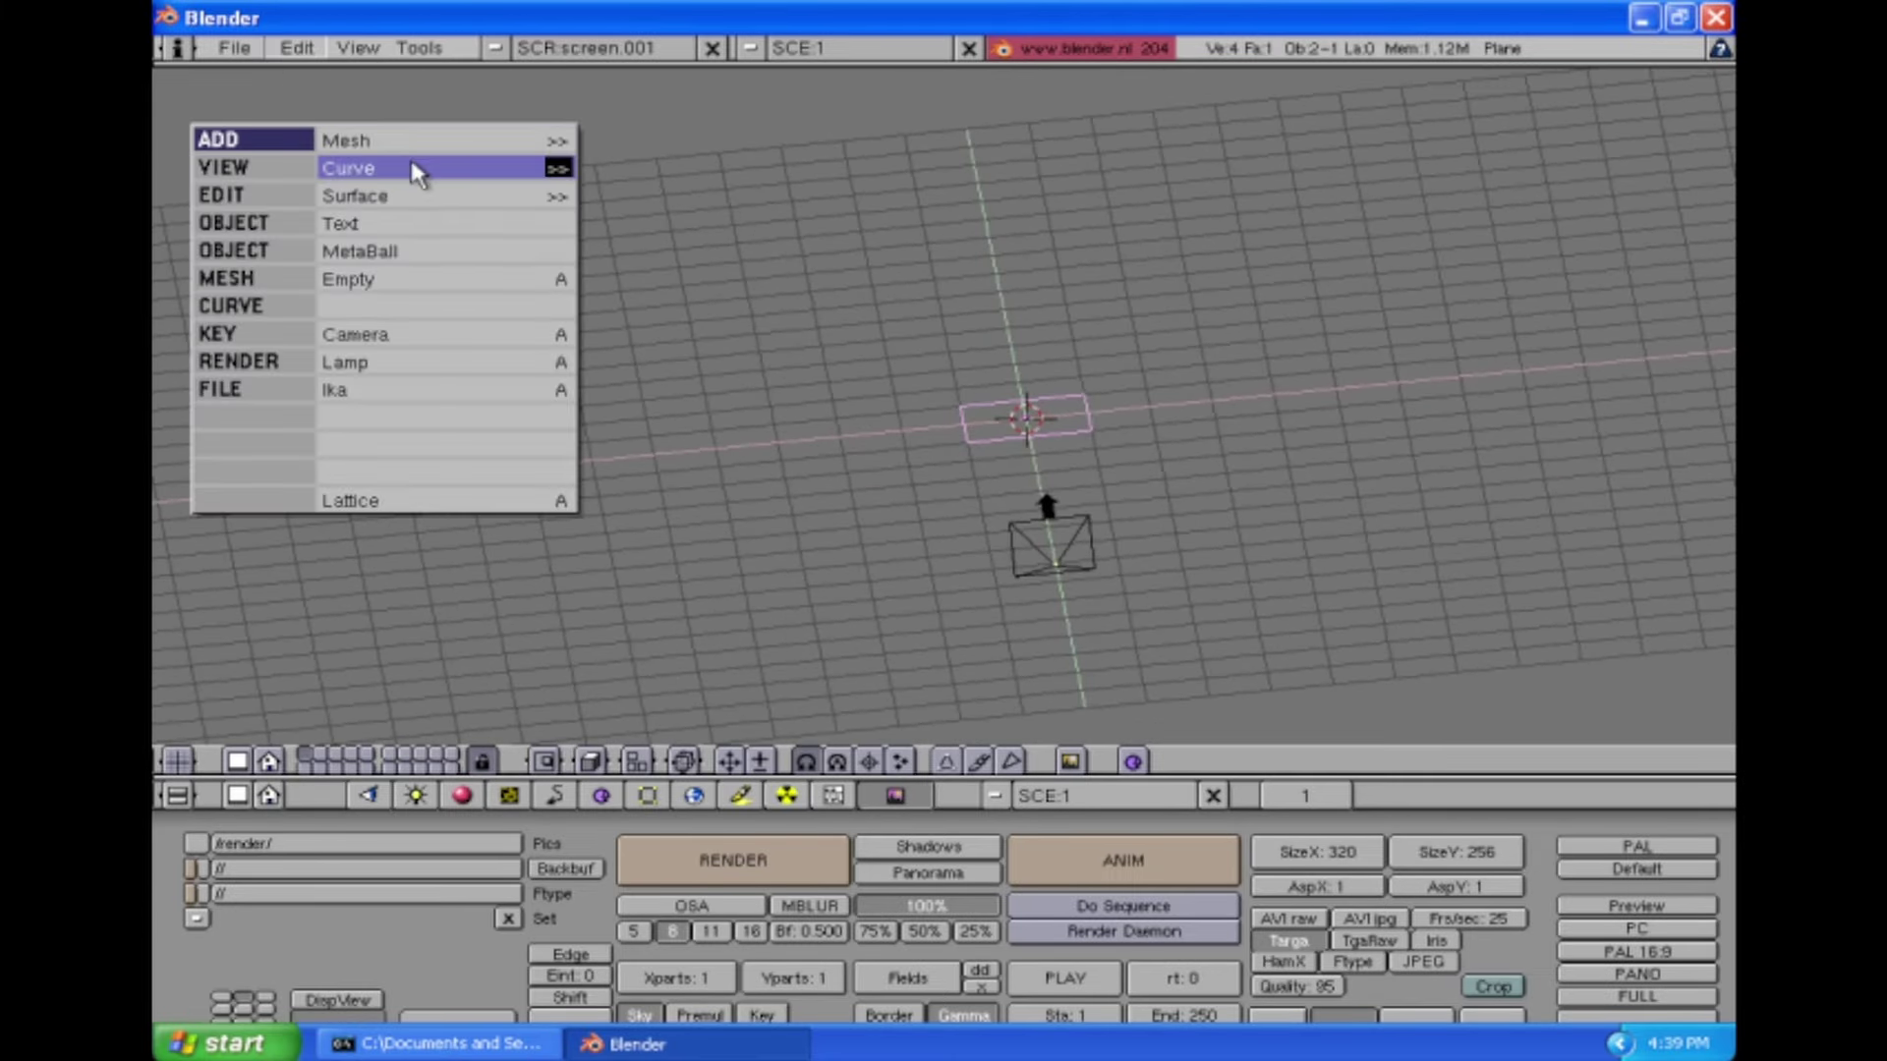
click(559, 143)
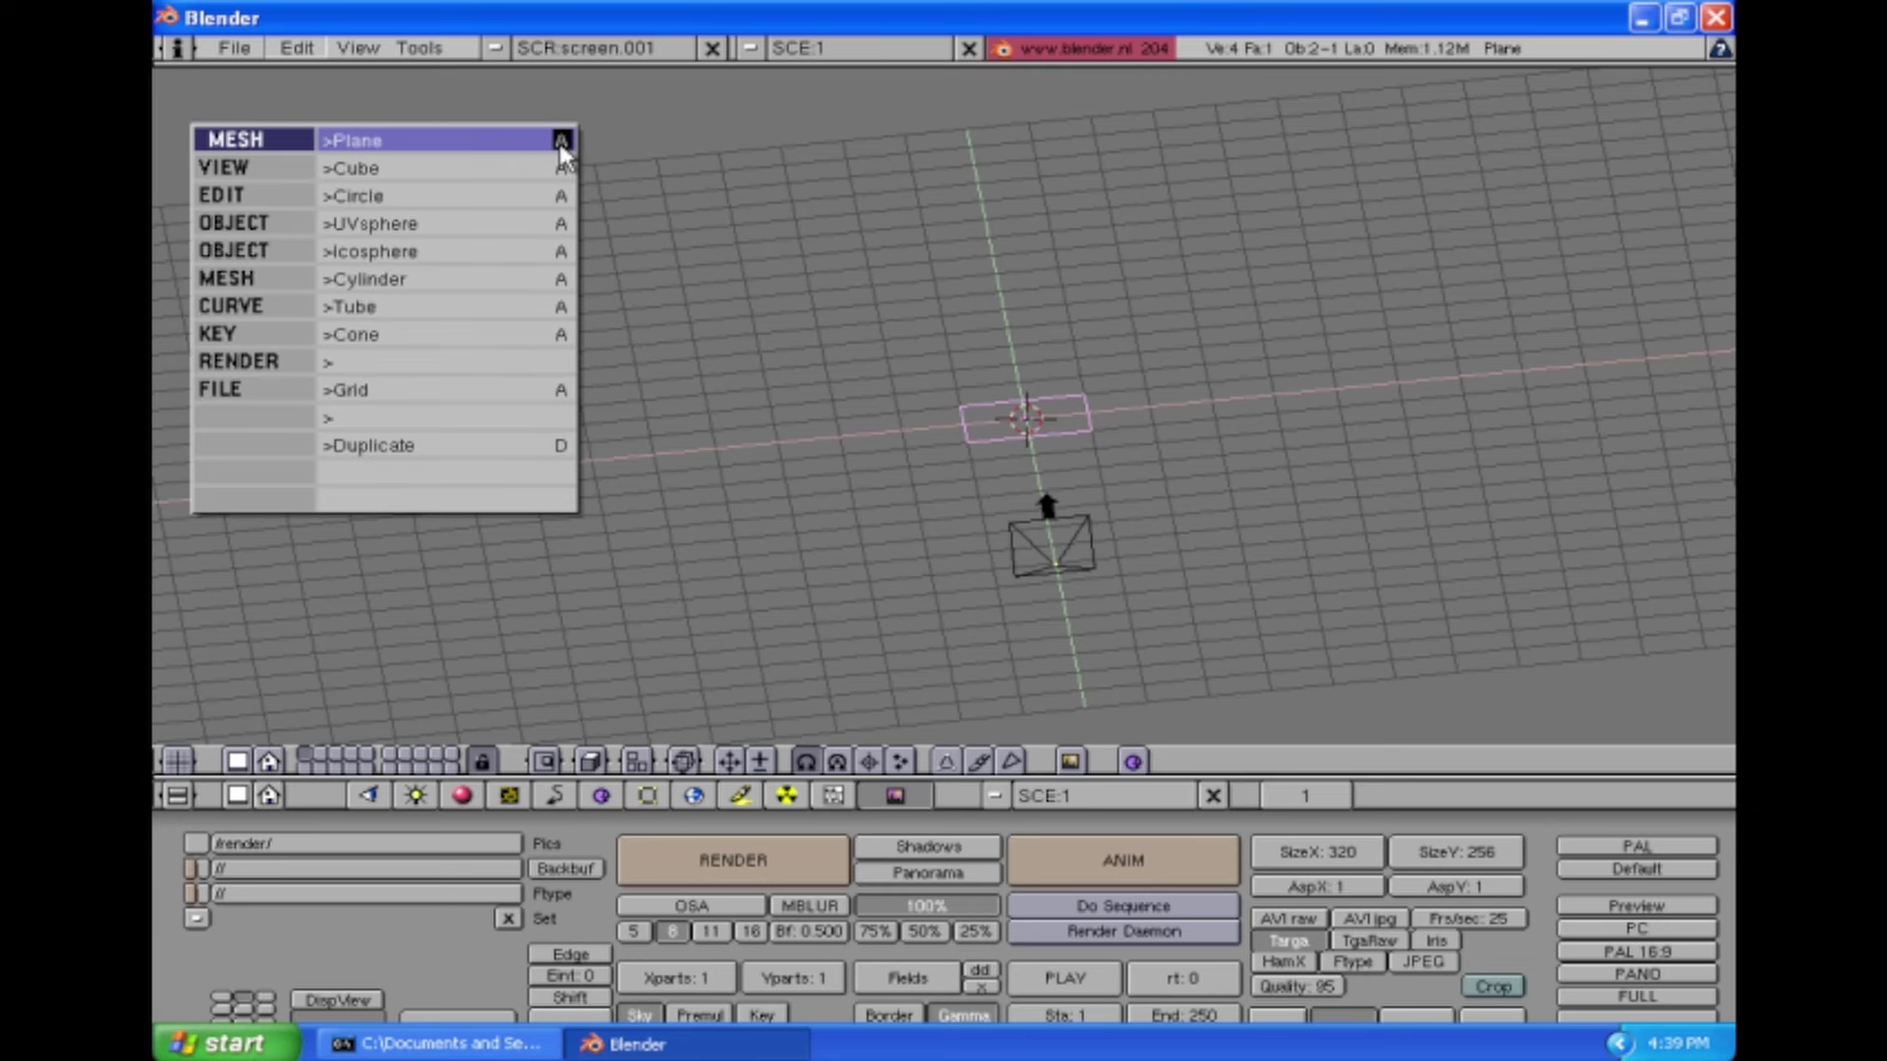
click(560, 168)
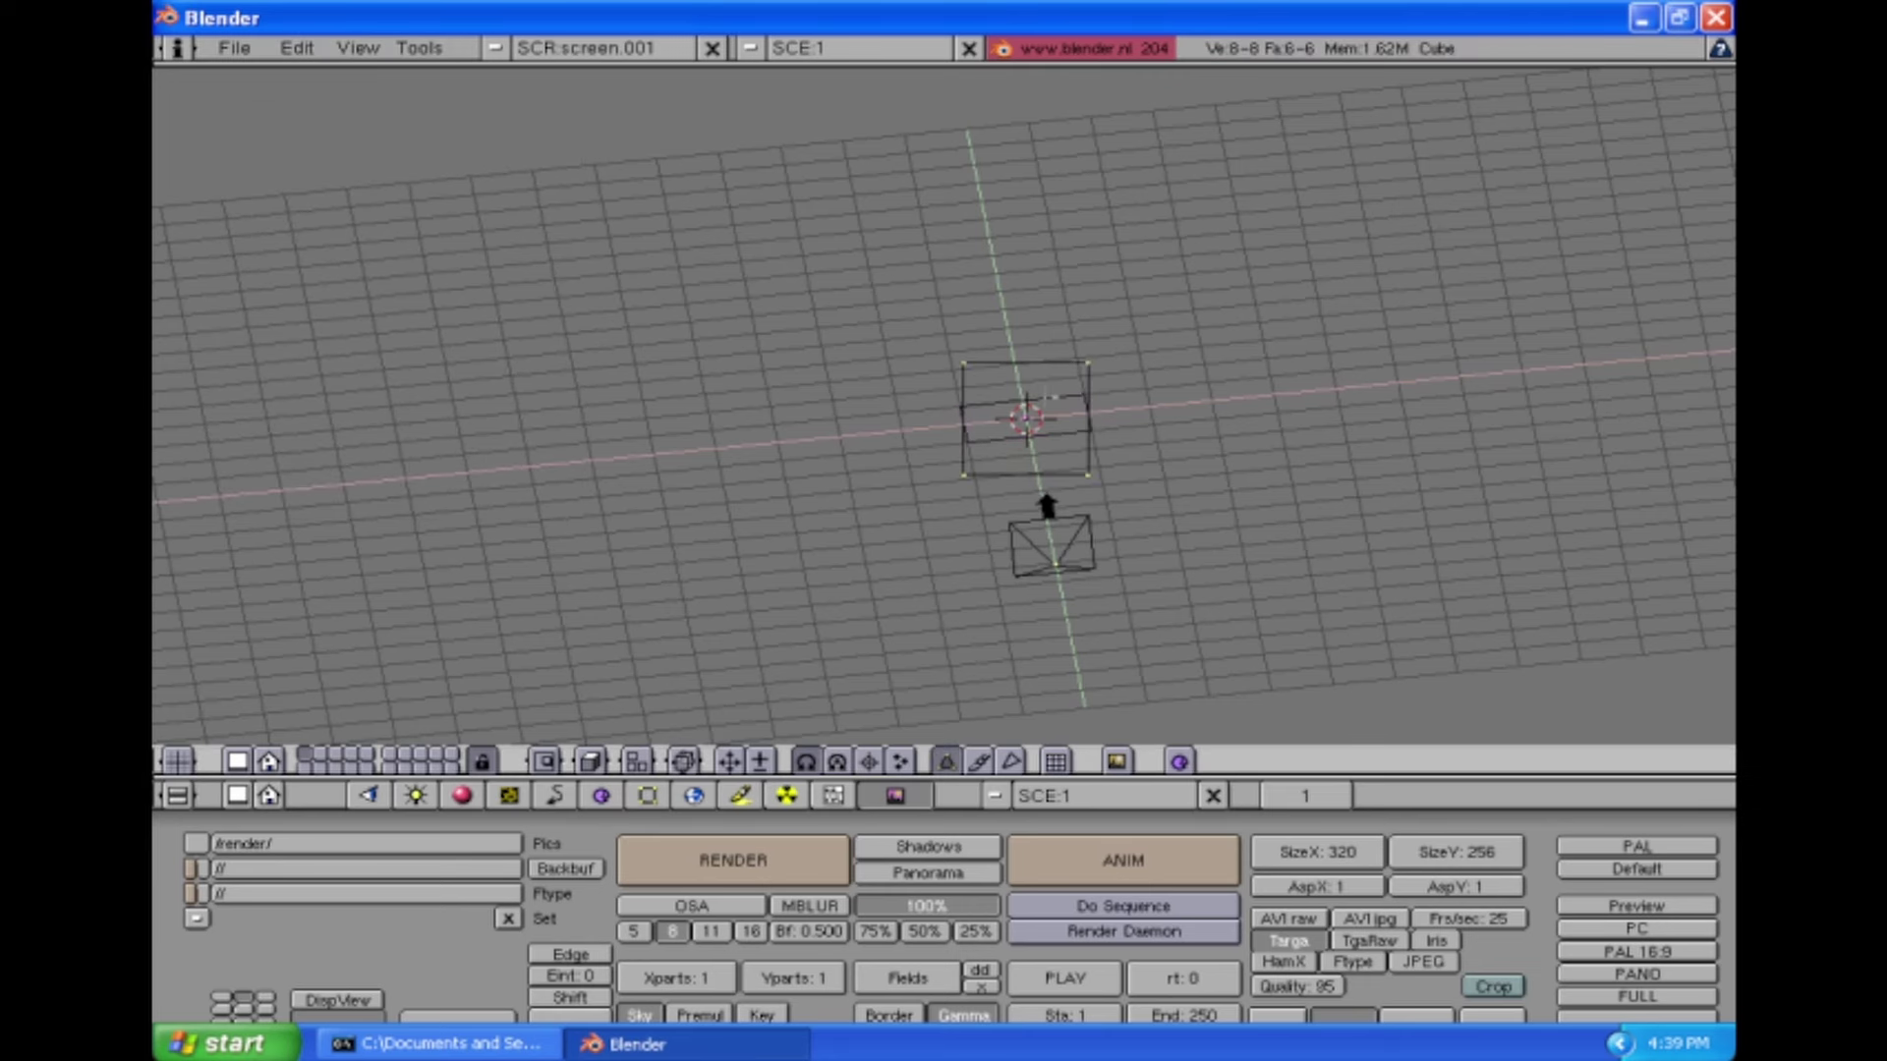
Step: Move the cube above the plane and switch the viewport to solid shading
key(g)
key(Escape)
middle_drag(1081, 424, 782, 602)
key(z)
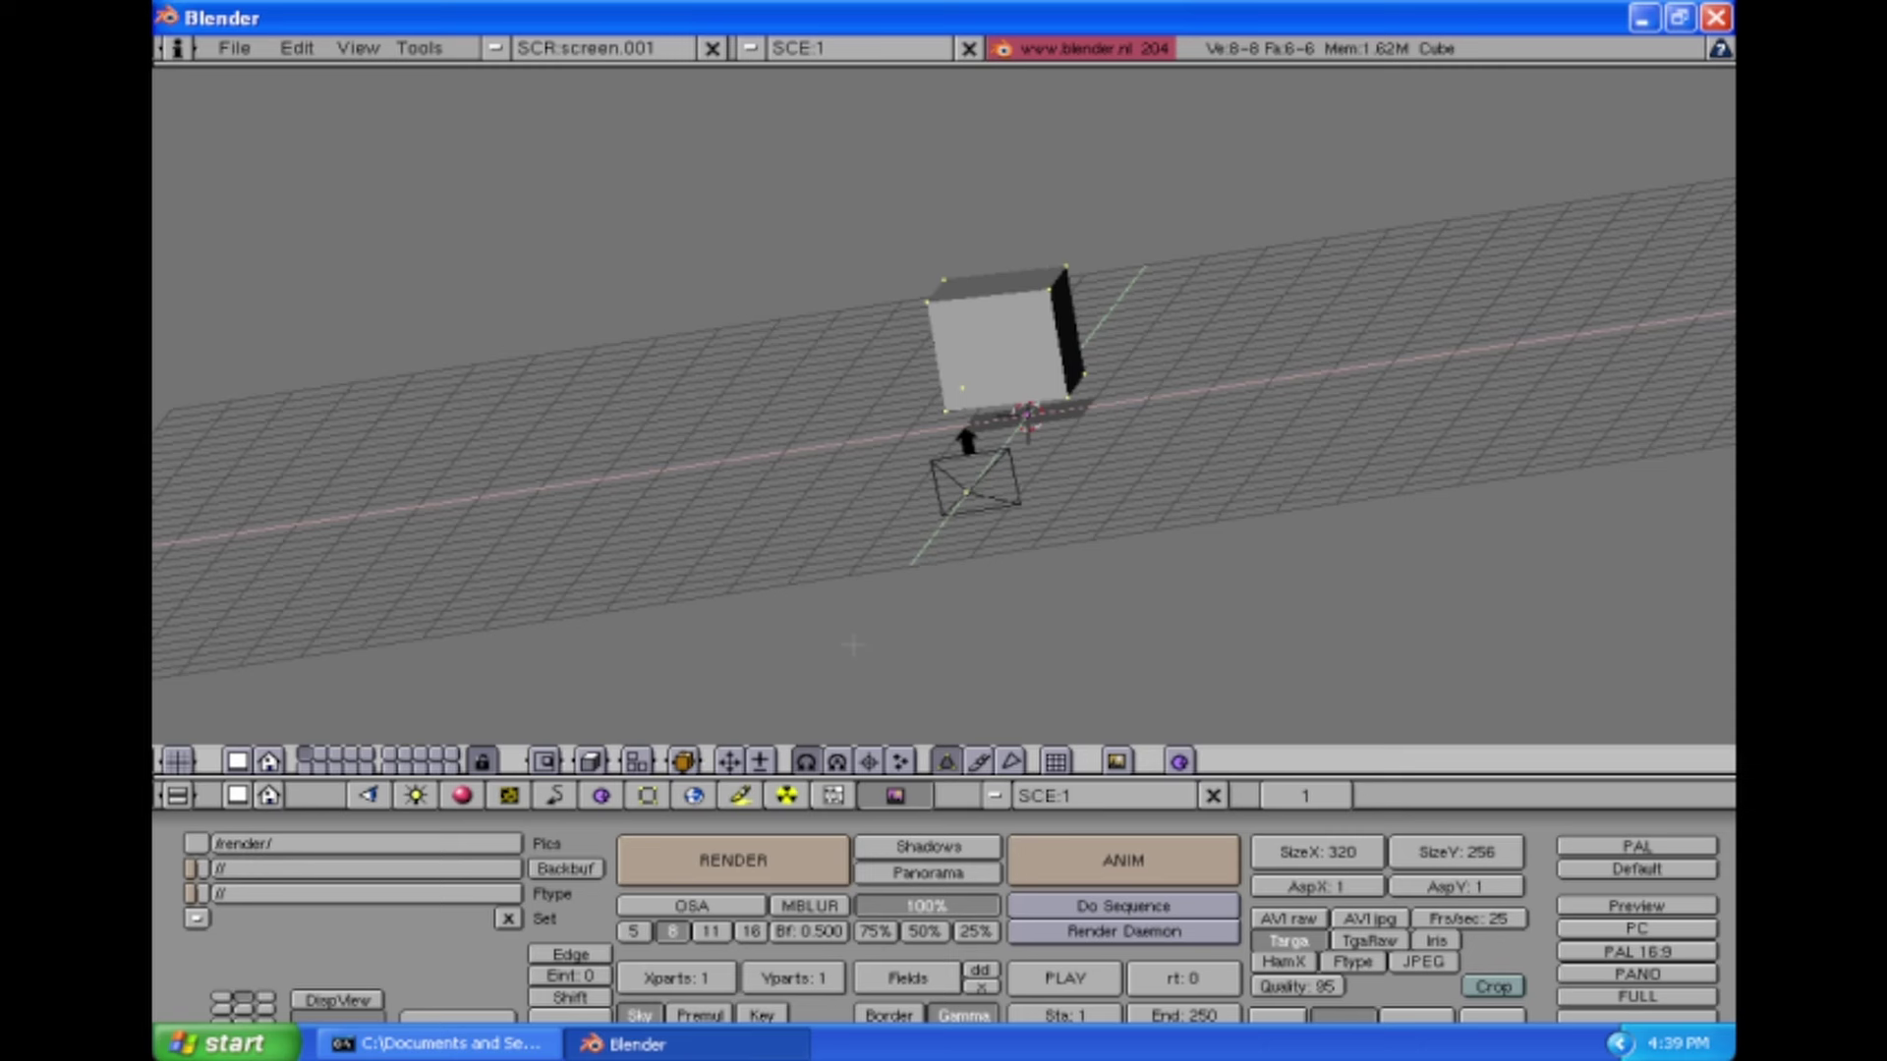
Step: Add a lamp at the 3D cursor, rendering the scene both before and after adding it
click(759, 884)
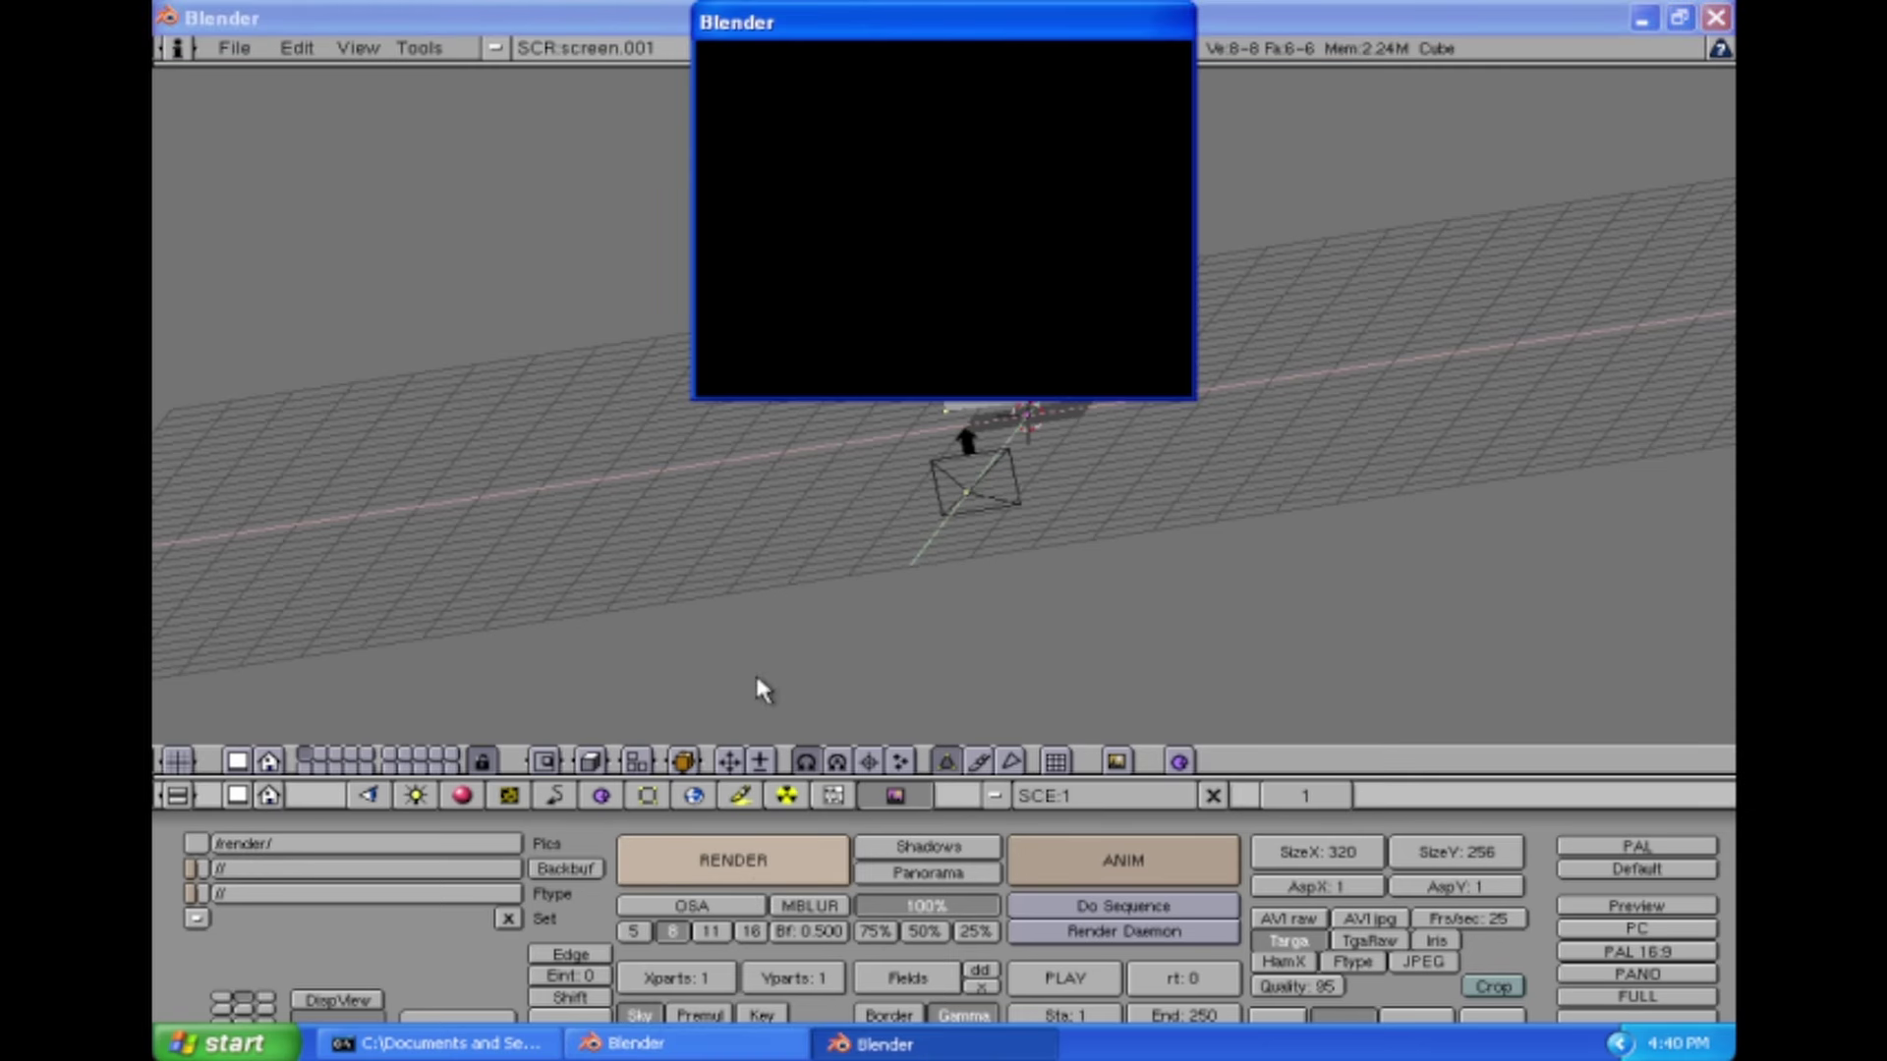
key(Escape)
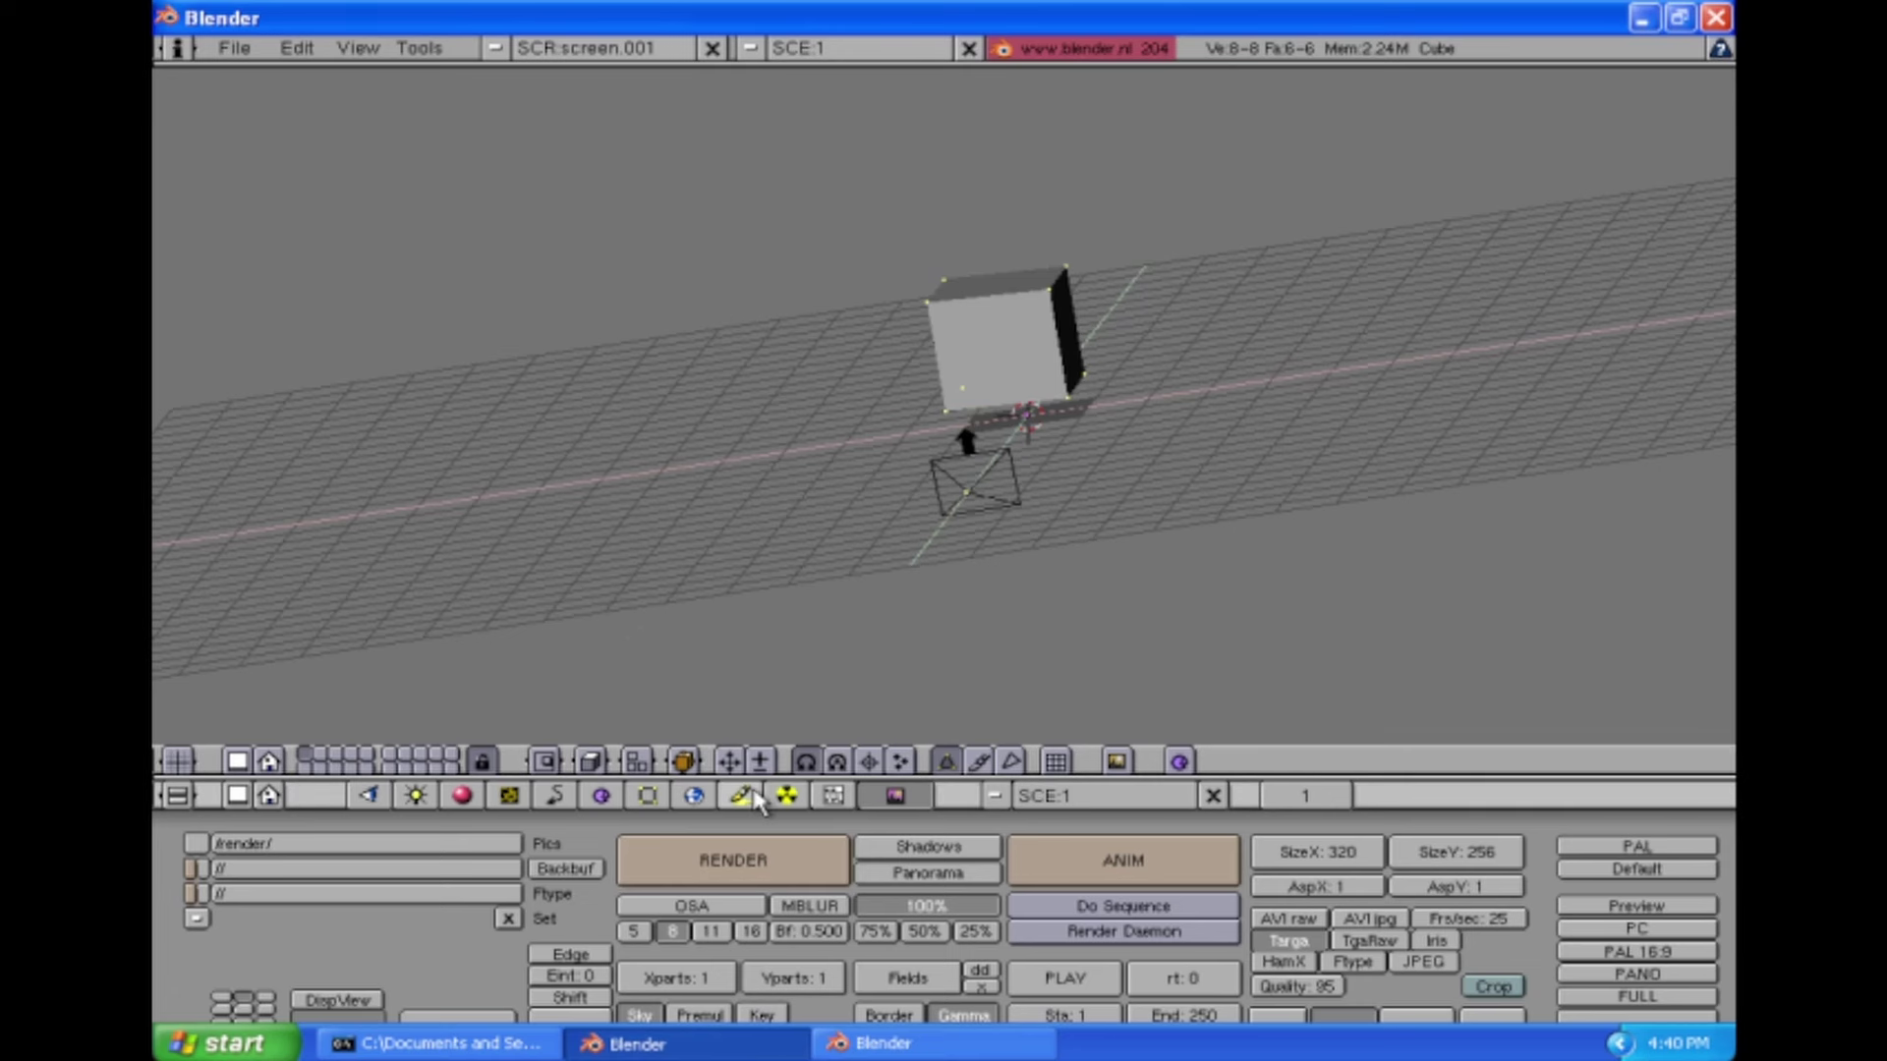
click(416, 795)
click(895, 795)
click(819, 862)
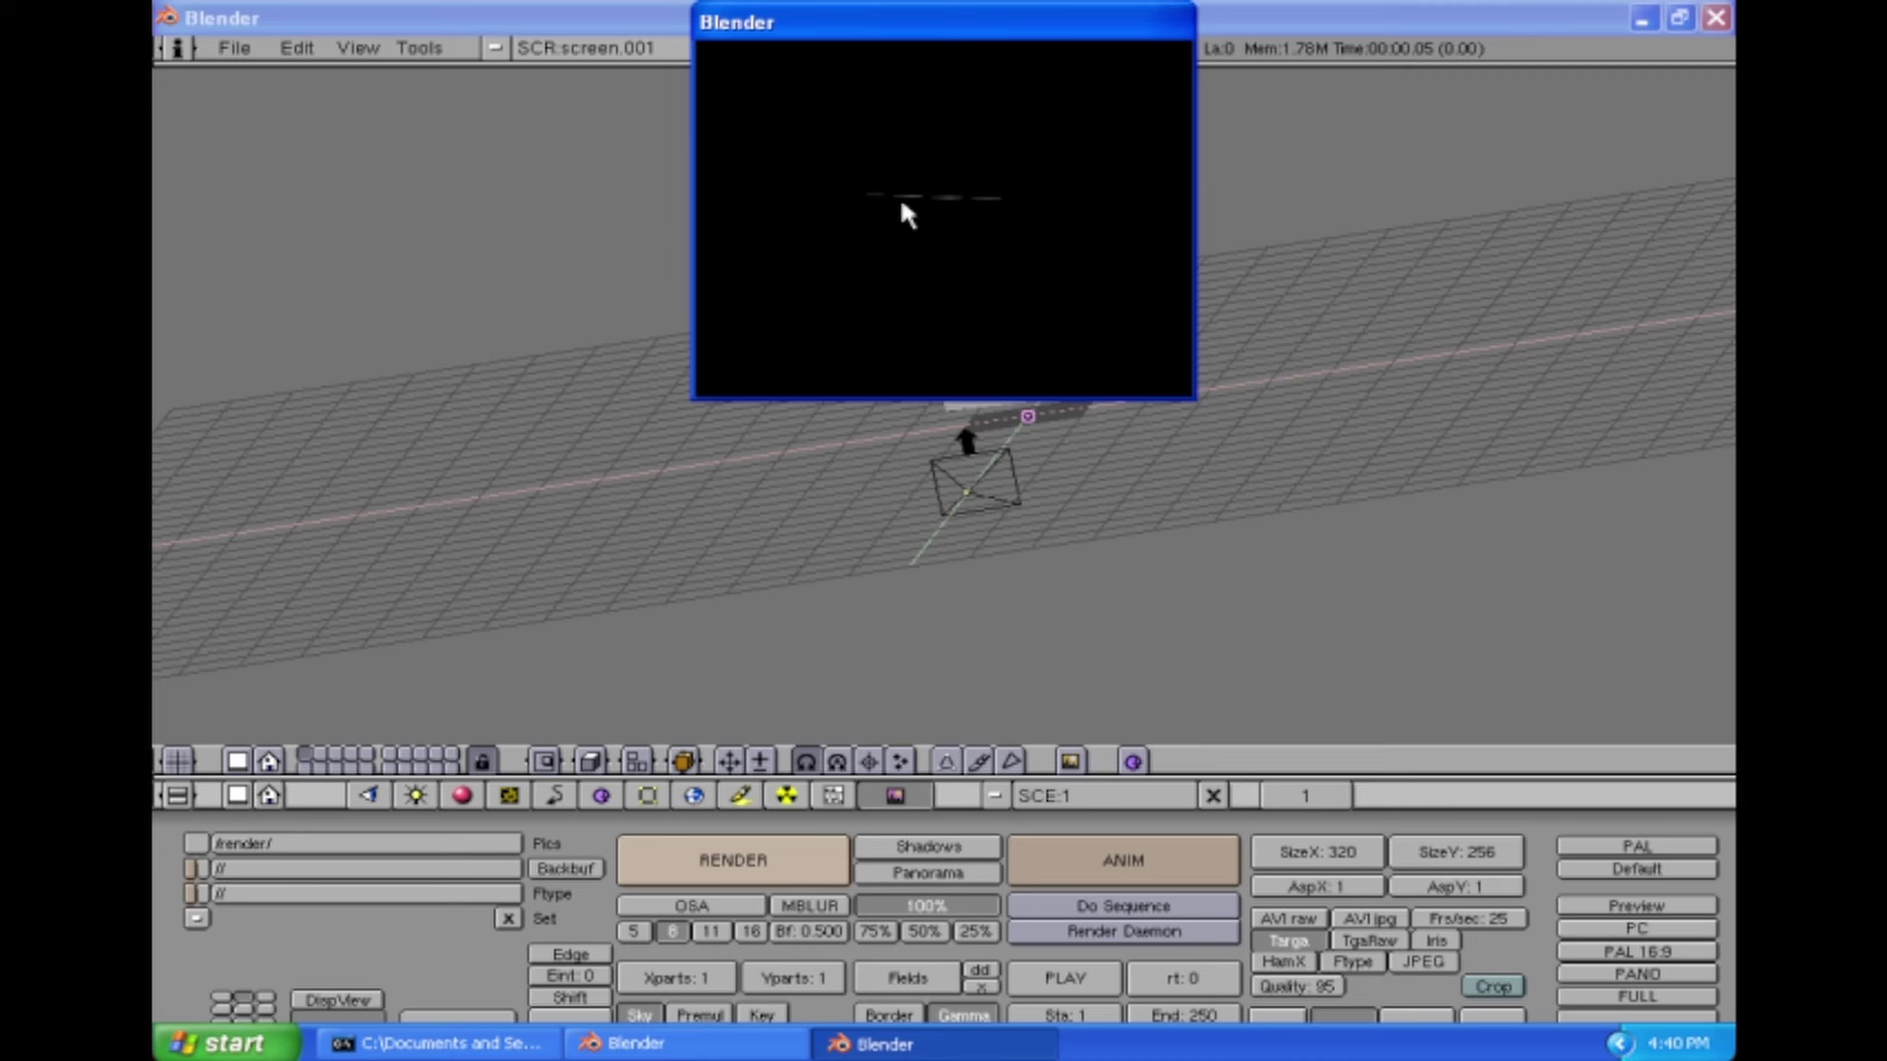
key(Escape)
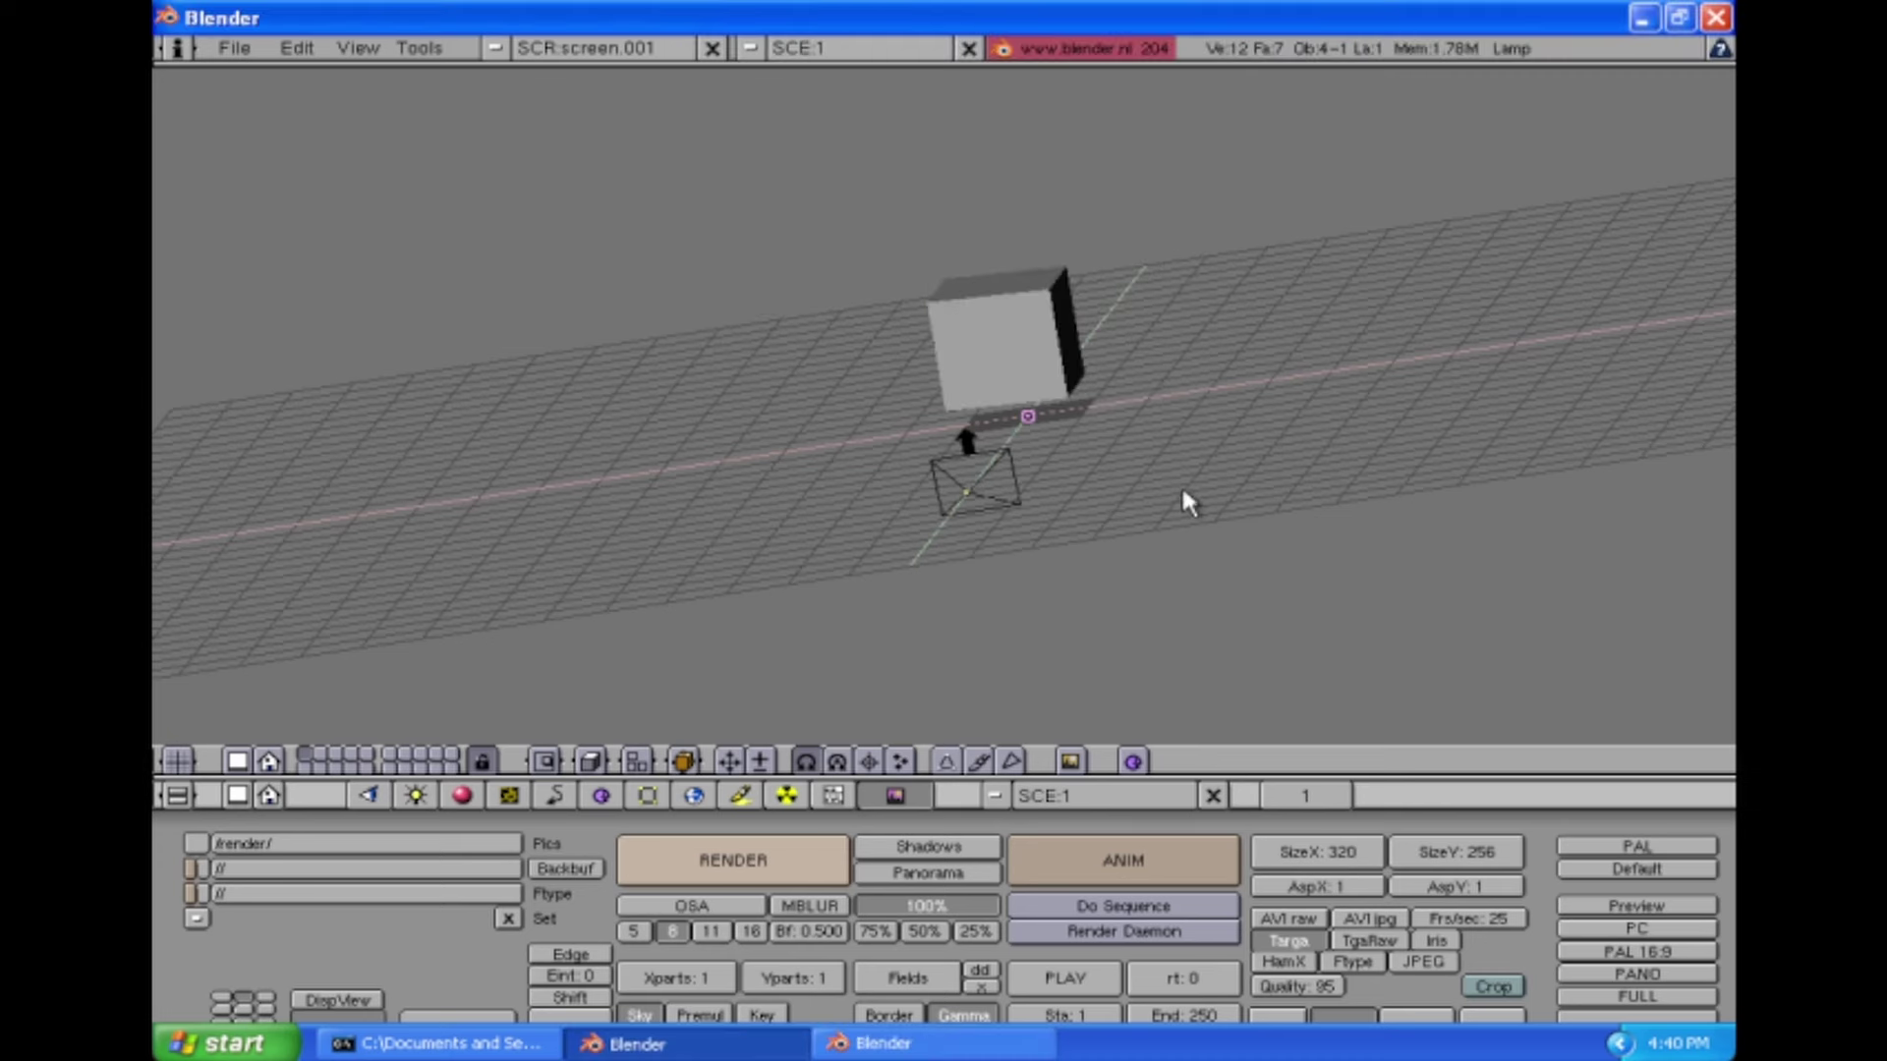
Step: Move the lamp from the plane's centre to just in front of the camera and render the scene
key(g)
click(1003, 350)
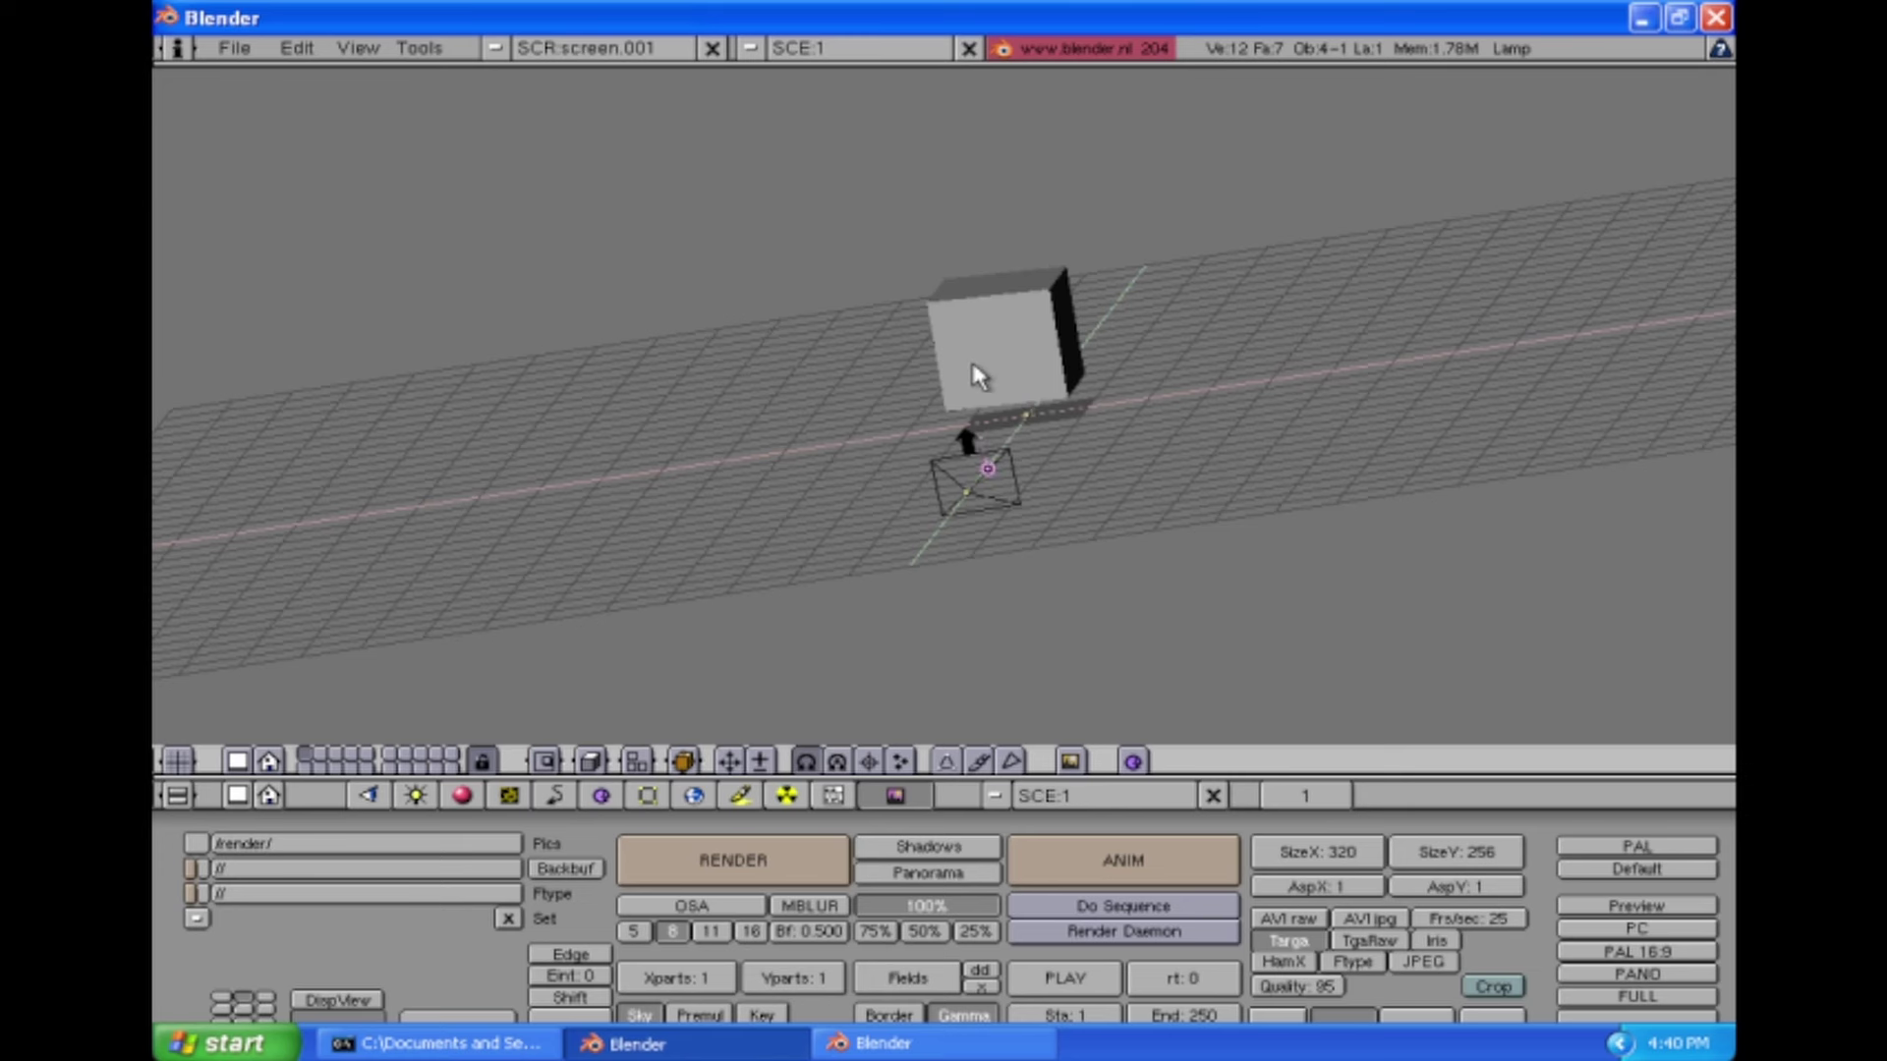
click(784, 861)
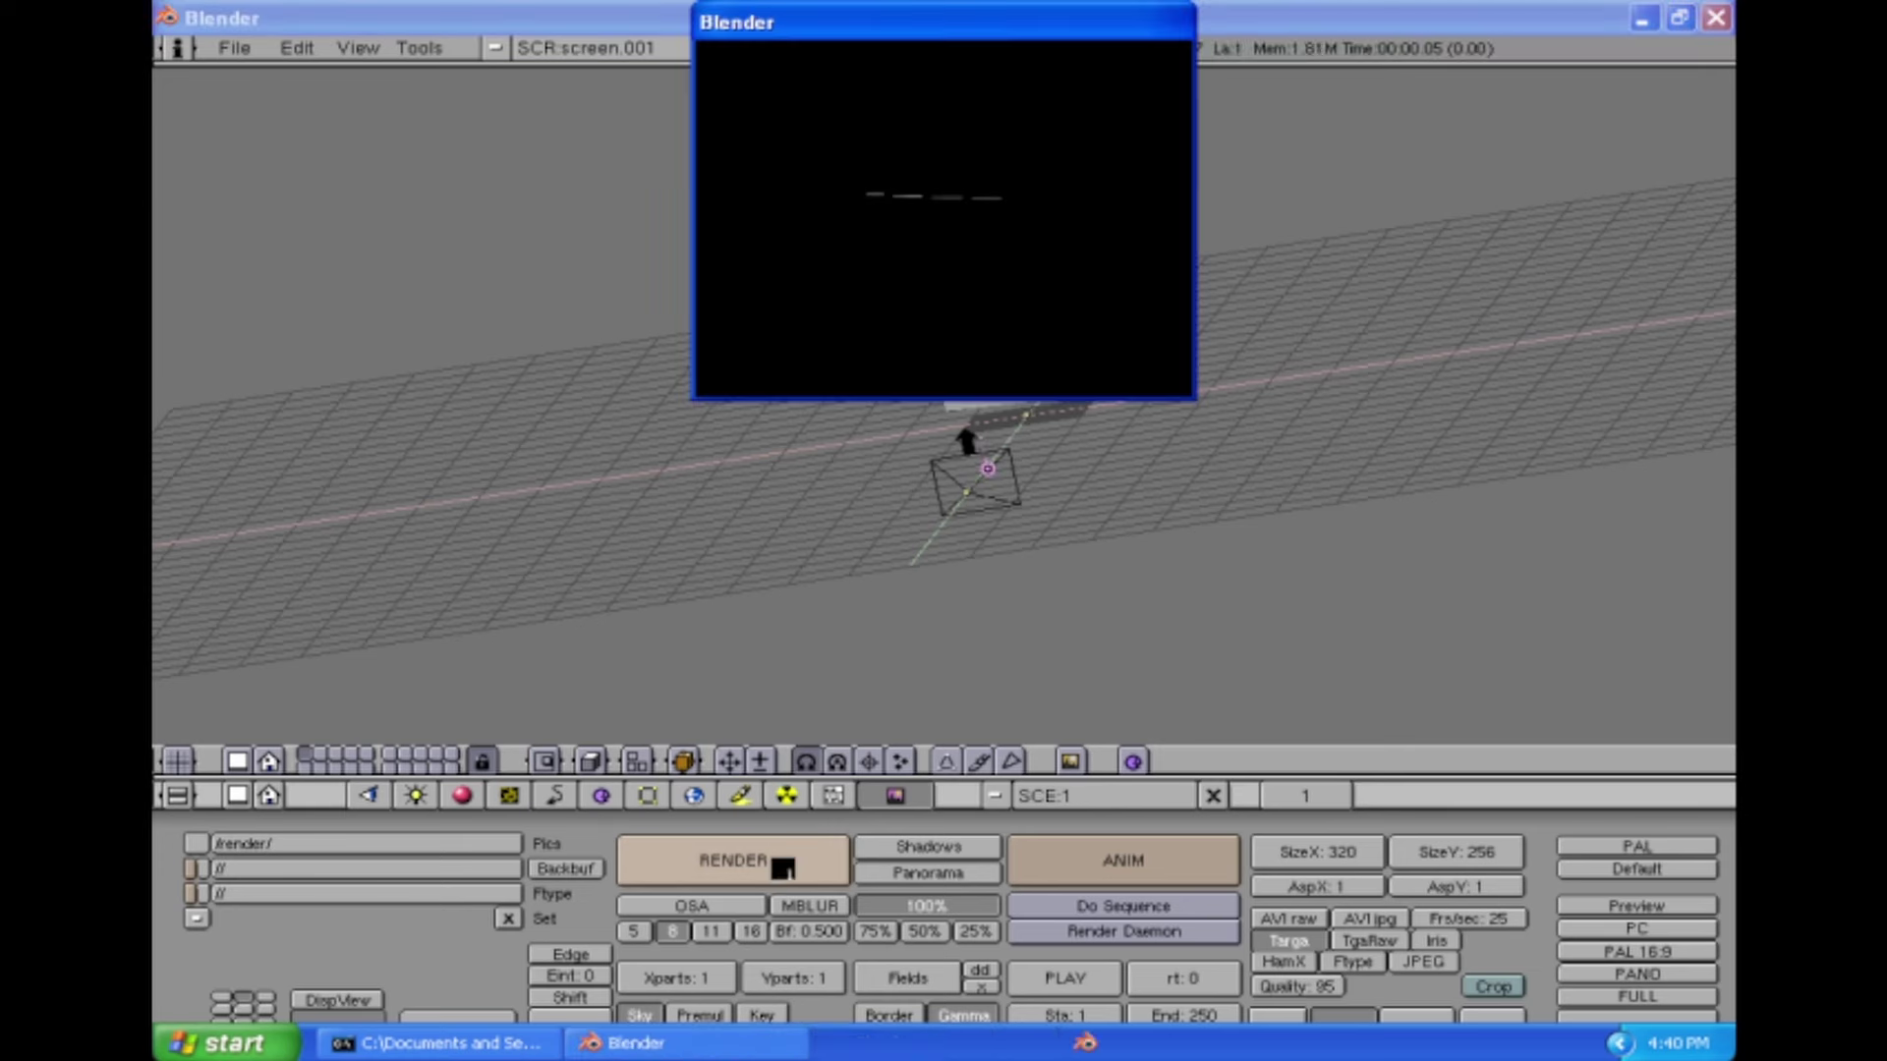
key(Escape)
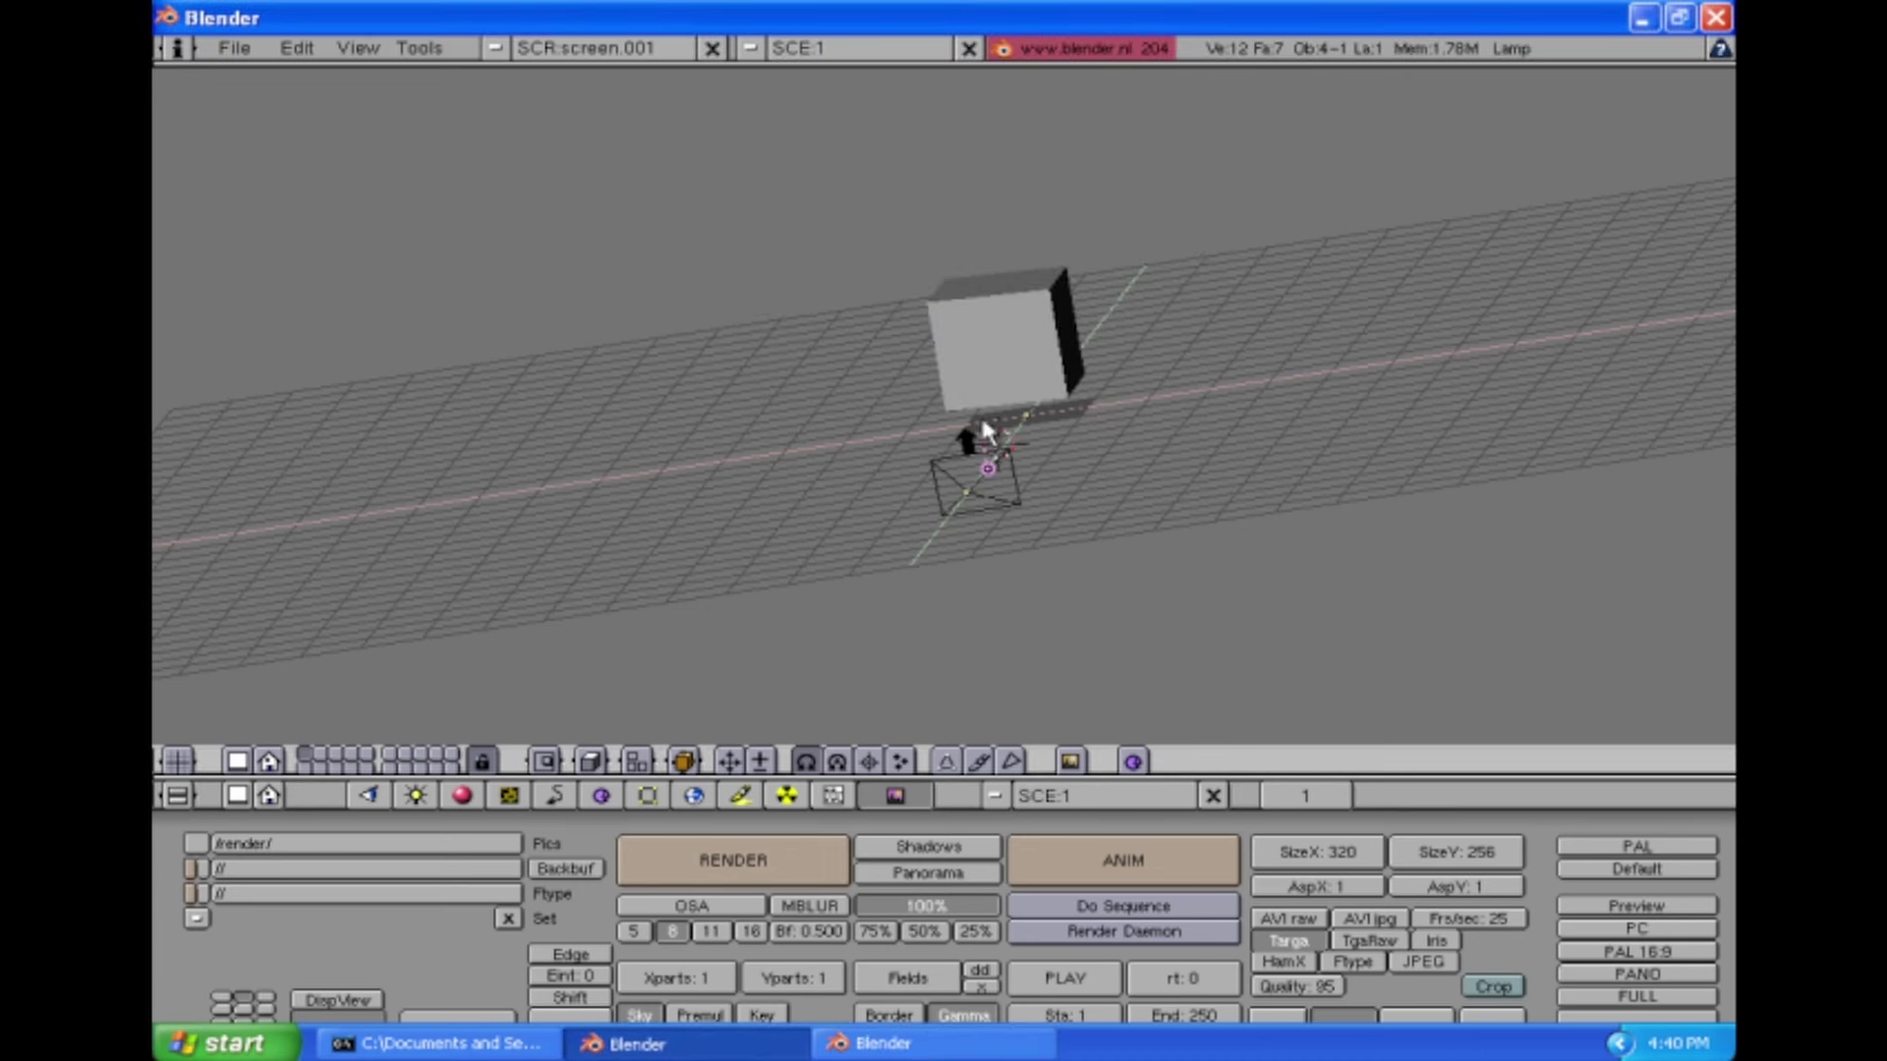
Step: Raise the lamp above the top of the cube and render the scene again
key(g)
click(987, 405)
key(g)
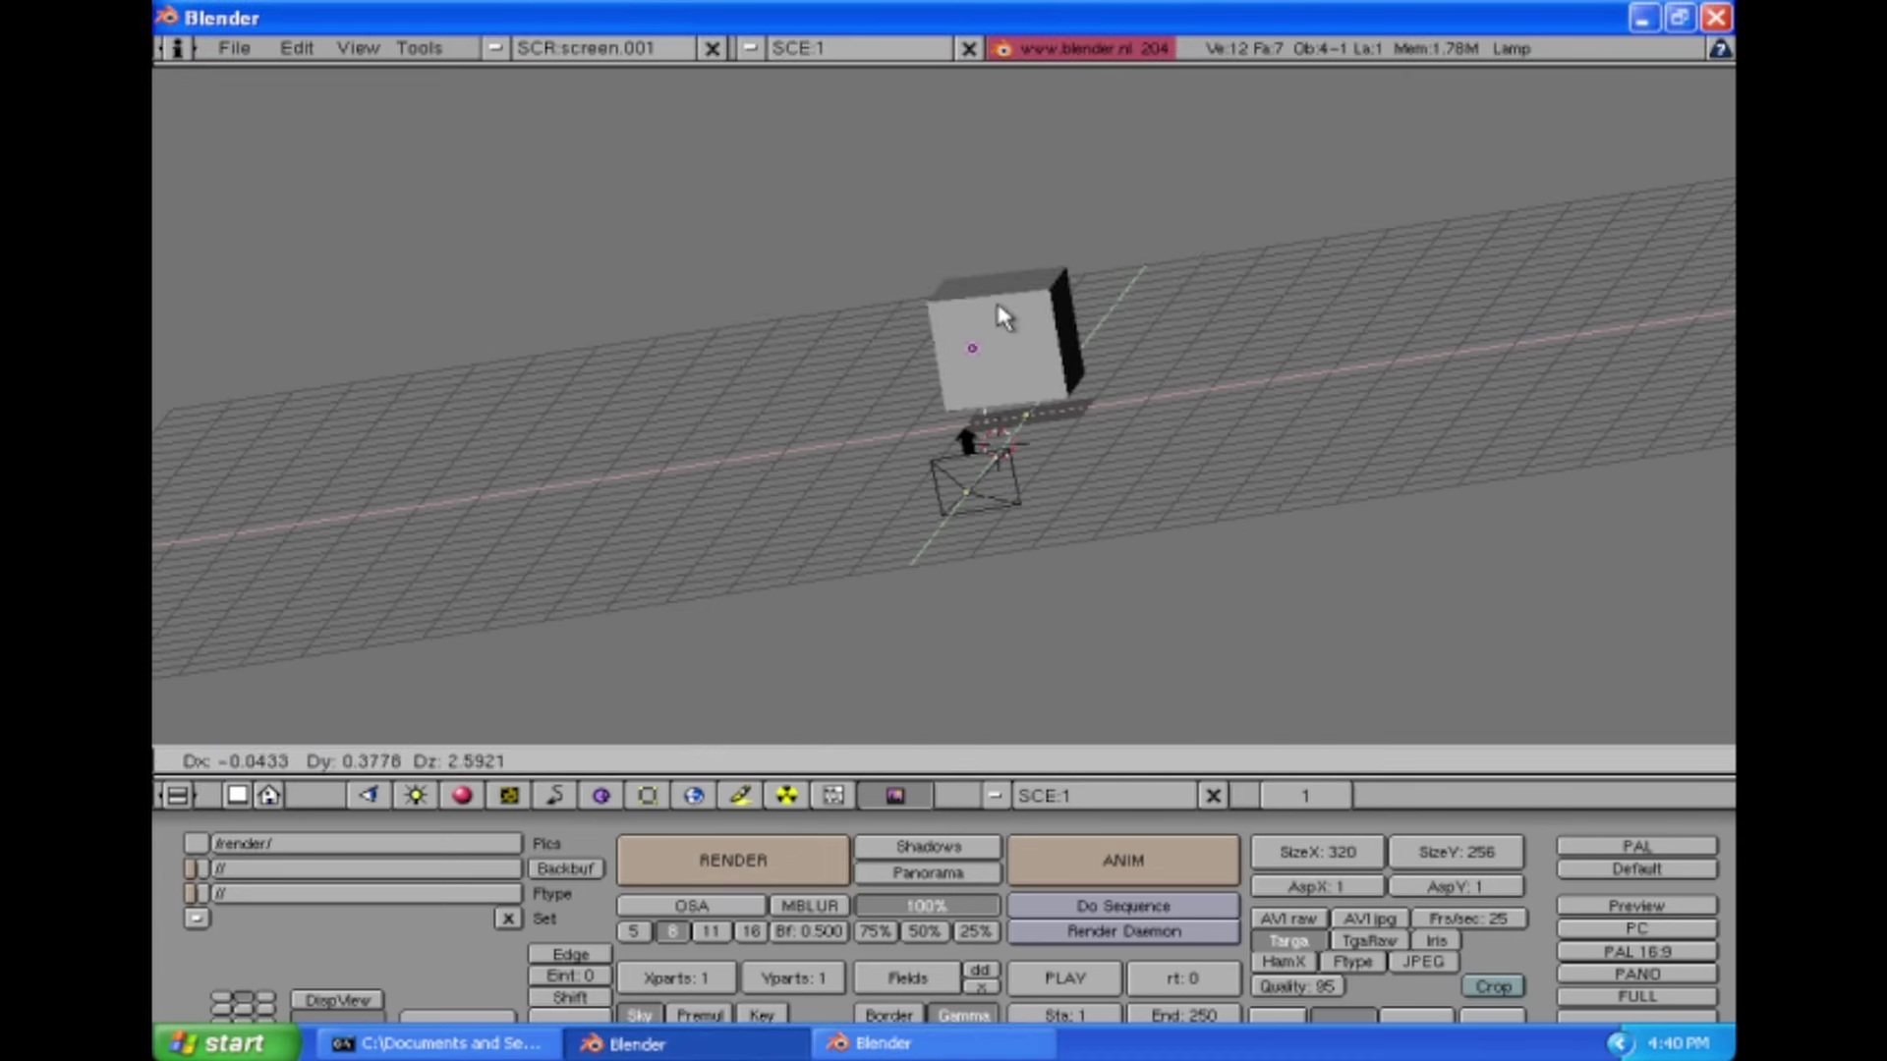
click(987, 185)
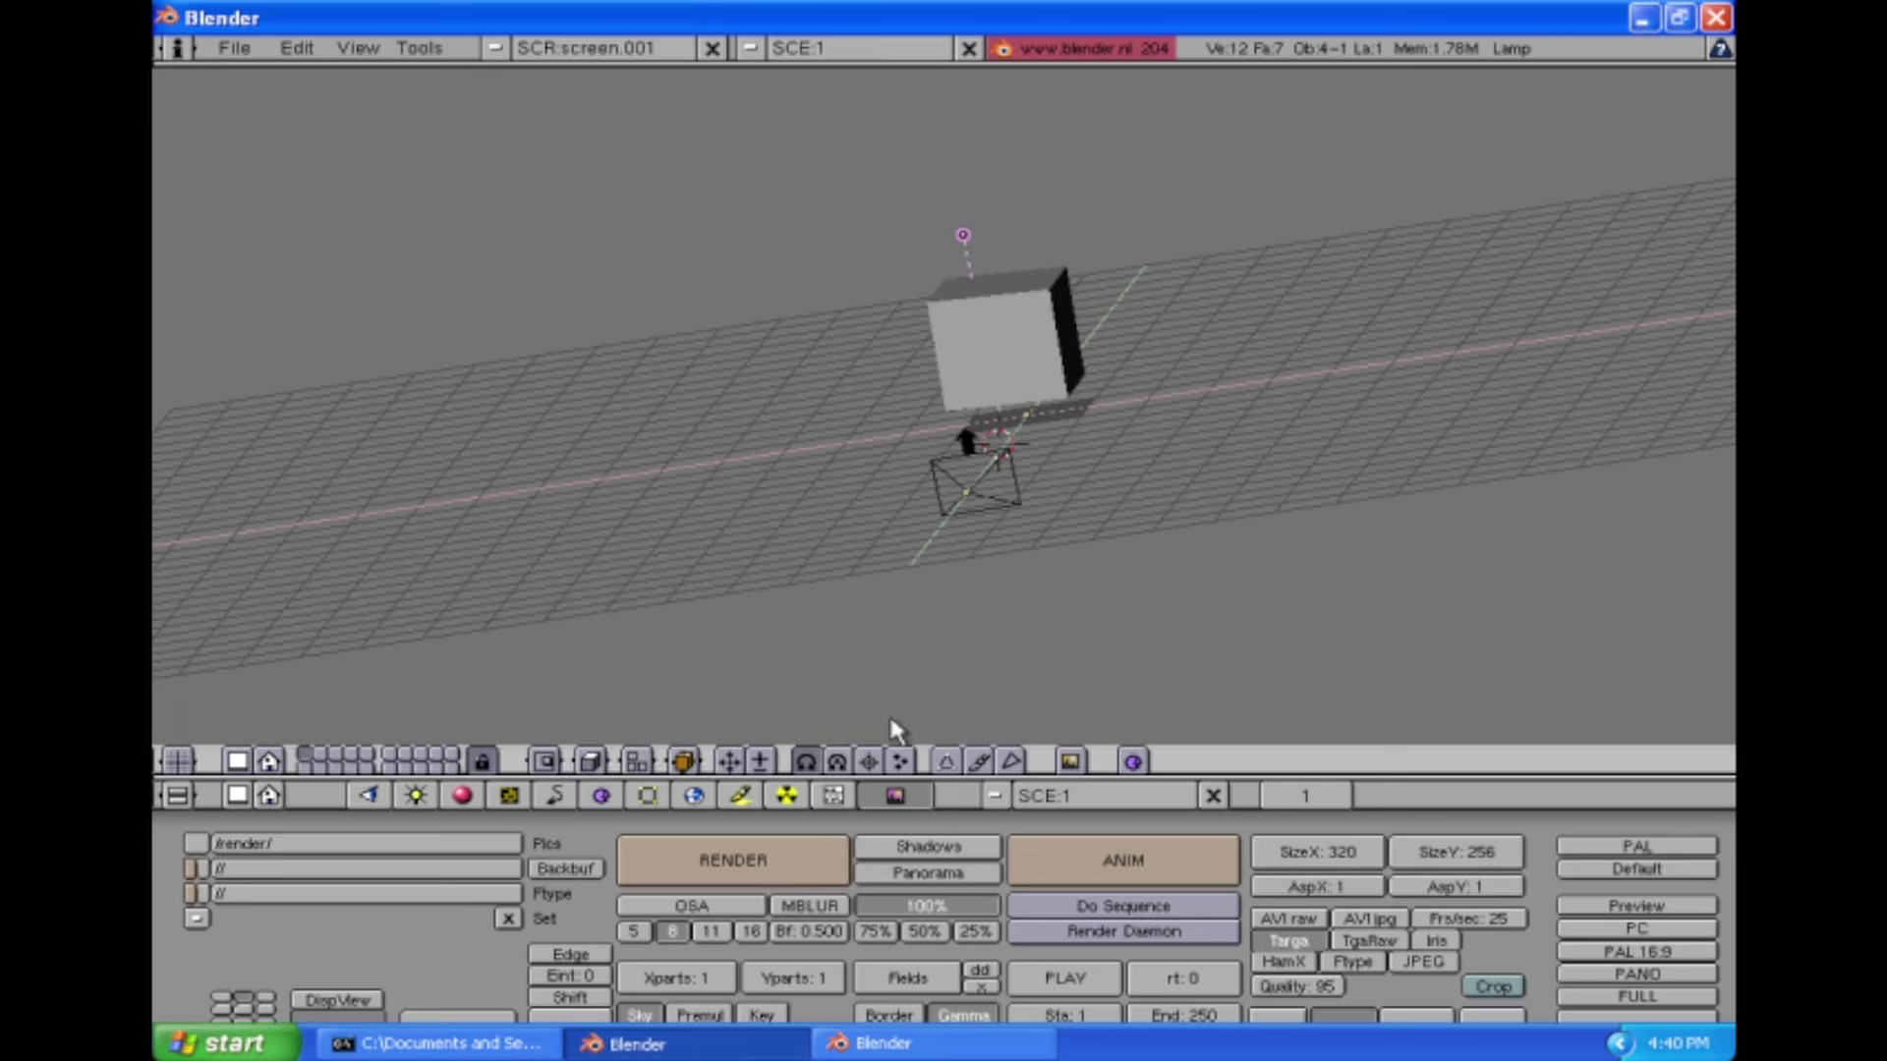
click(789, 847)
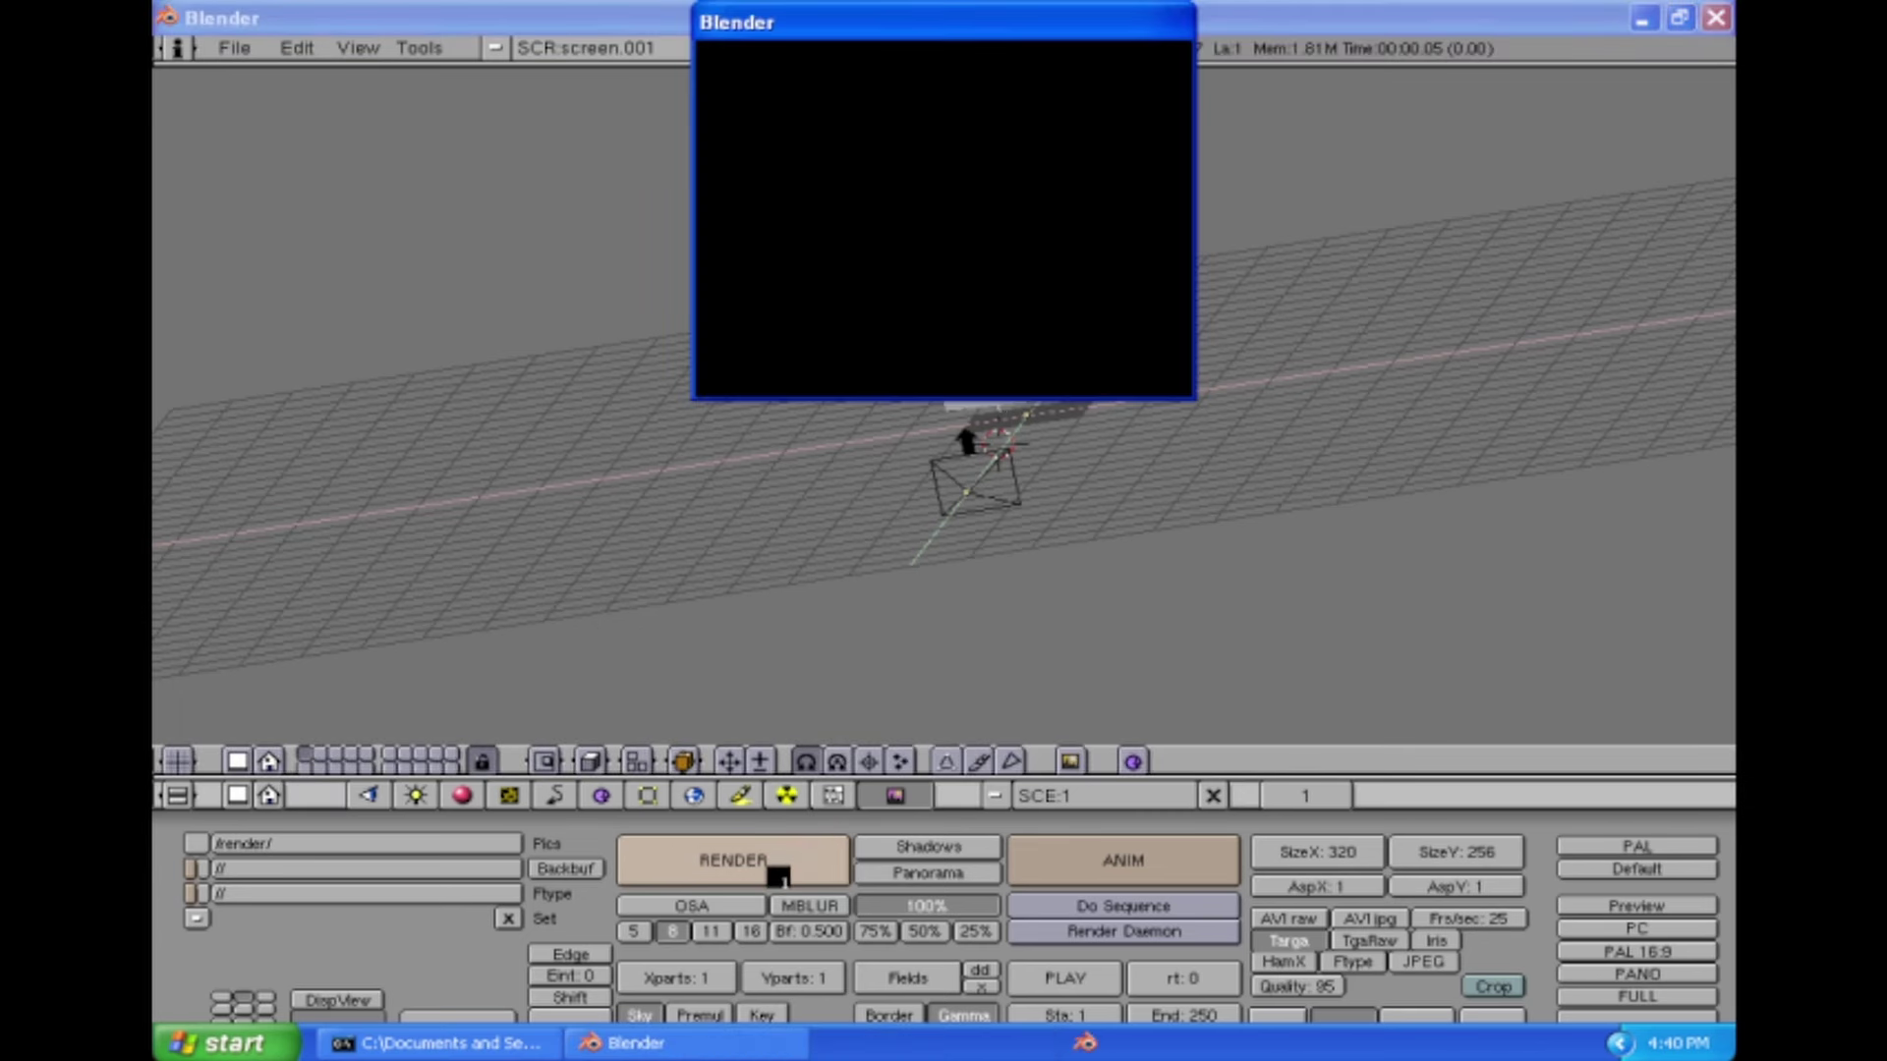
key(Escape)
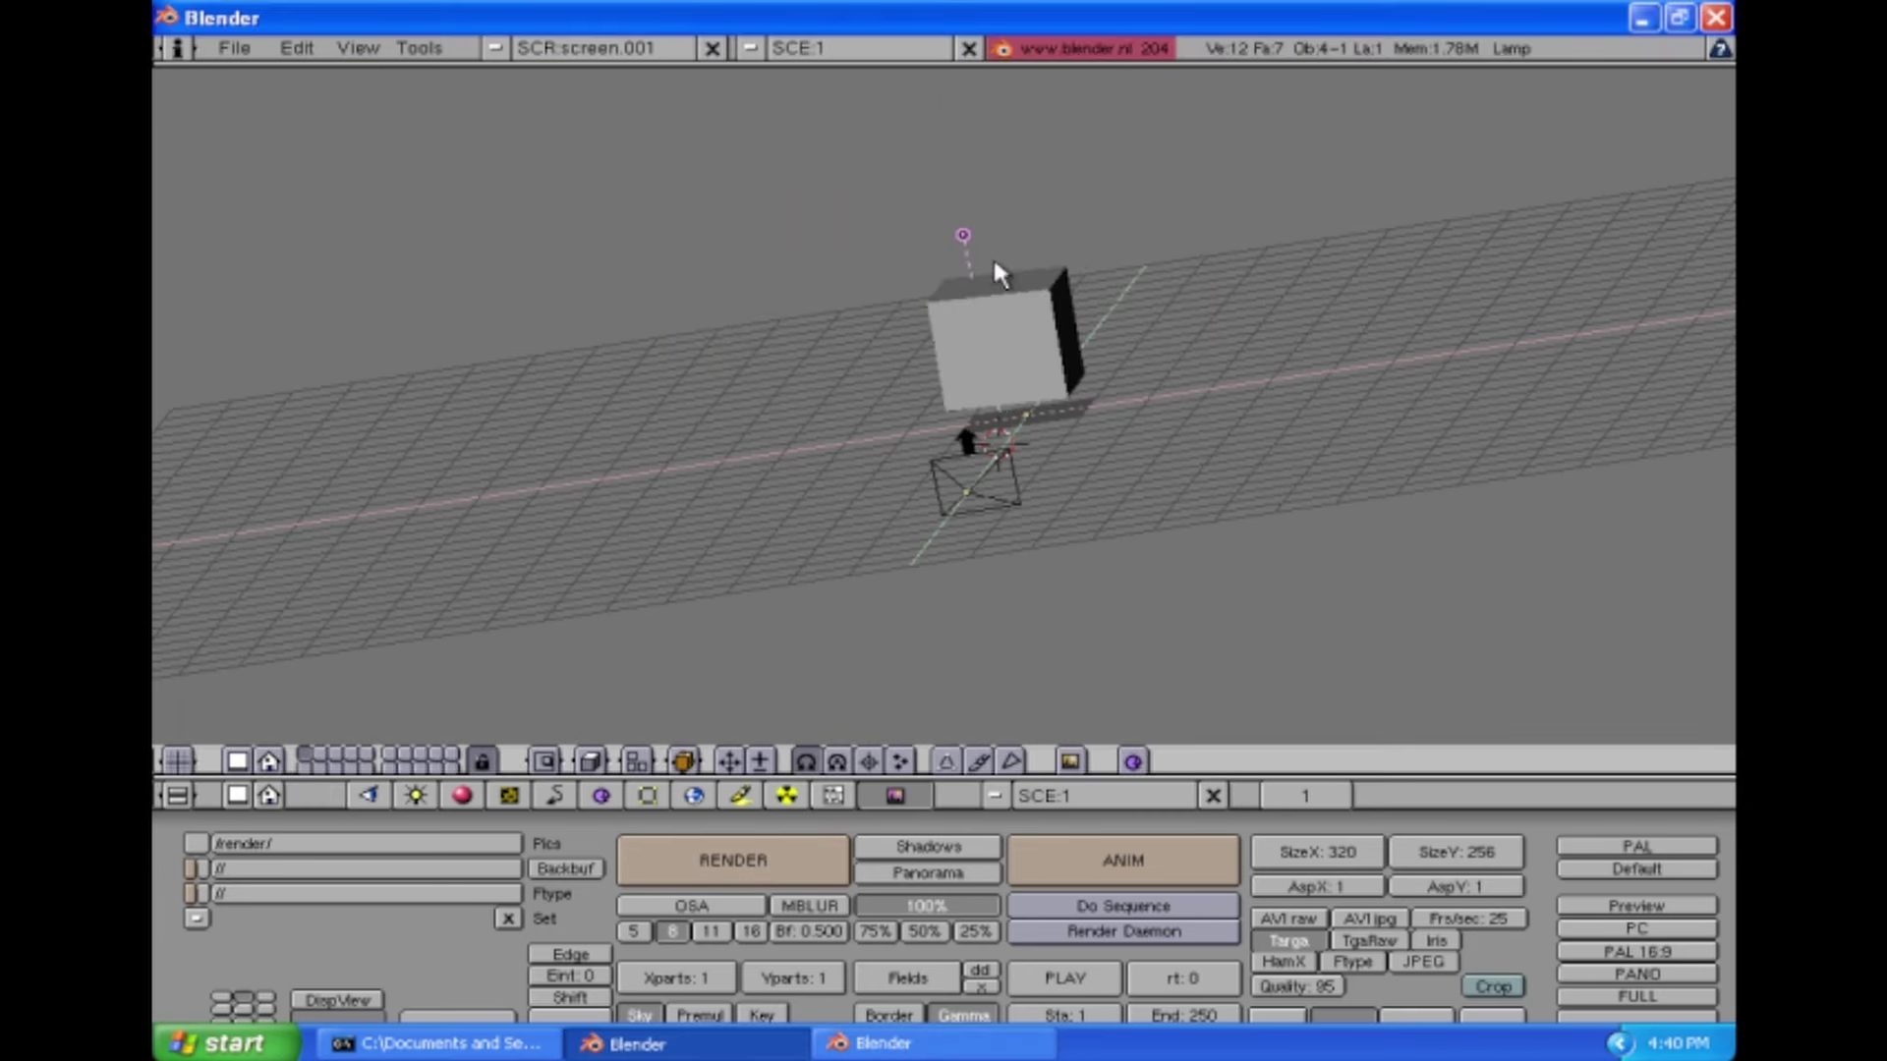
Step: Lower the lamp slightly toward the cube's top face
key(g)
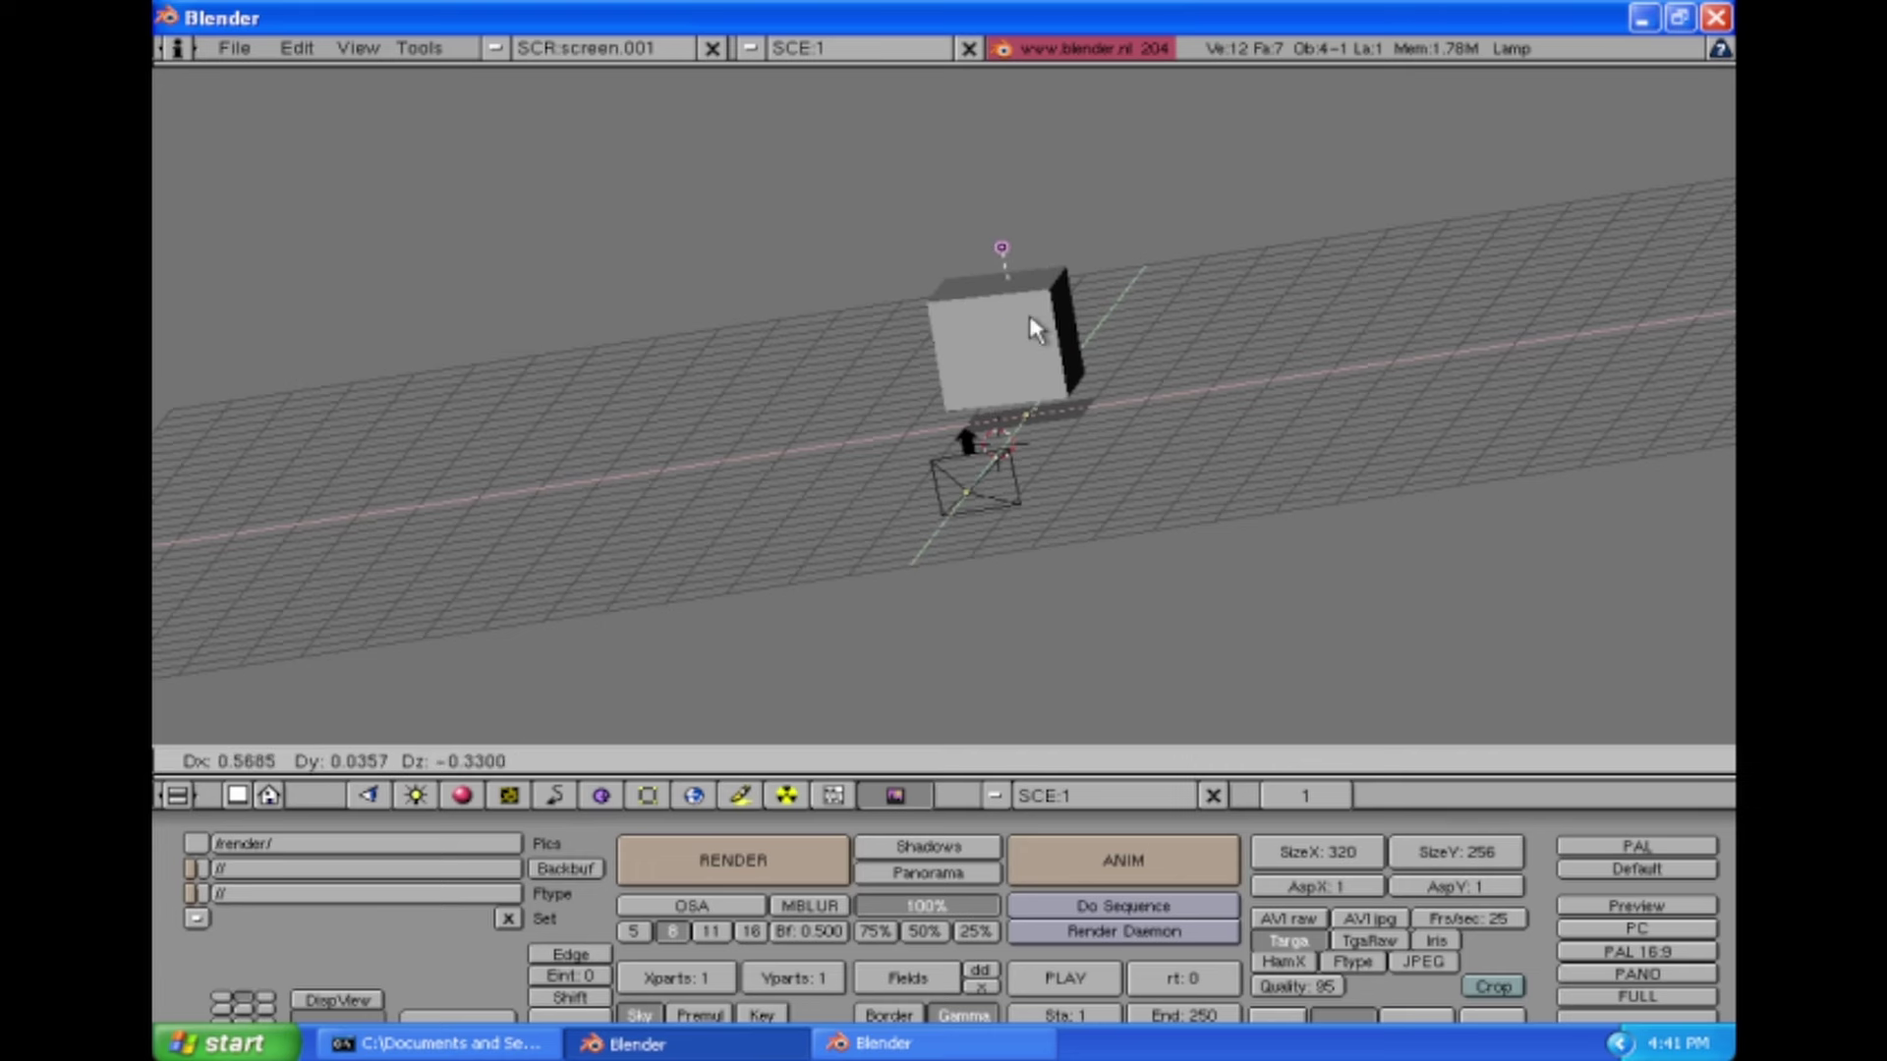
click(998, 346)
middle_drag(1264, 254, 875, 431)
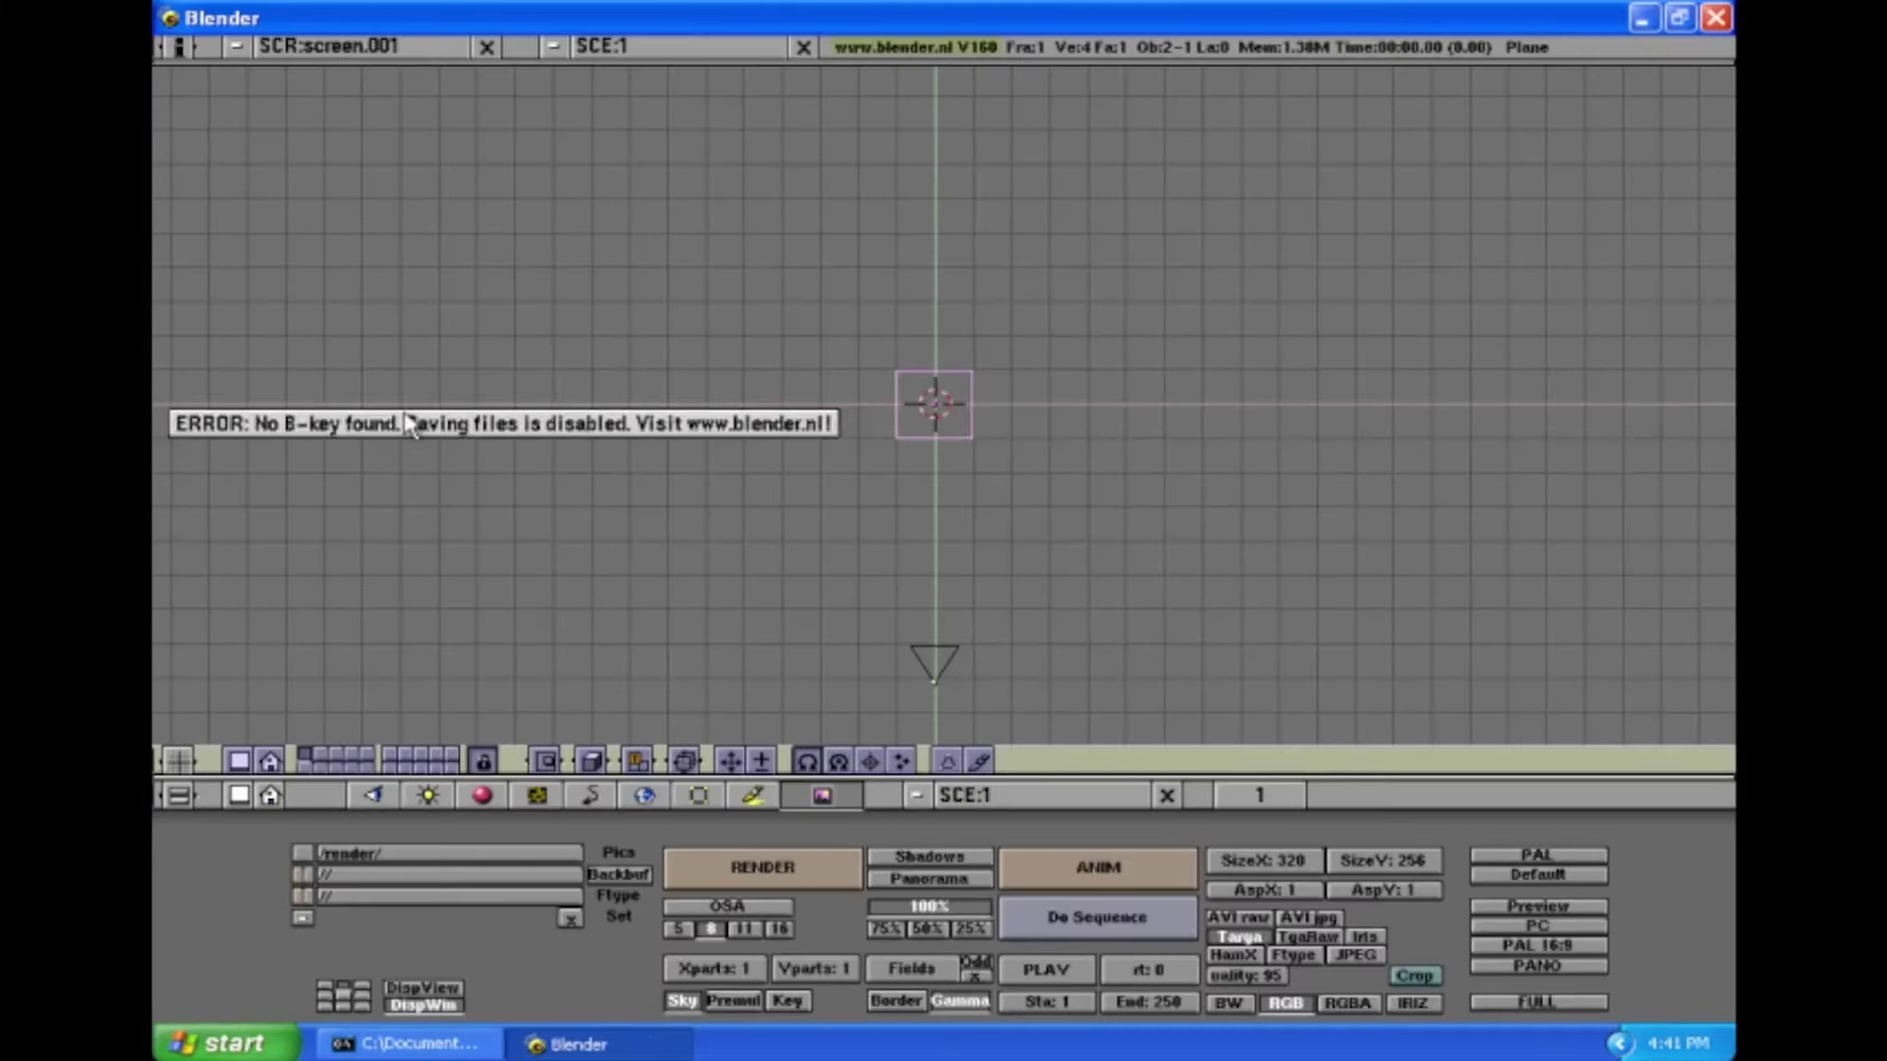